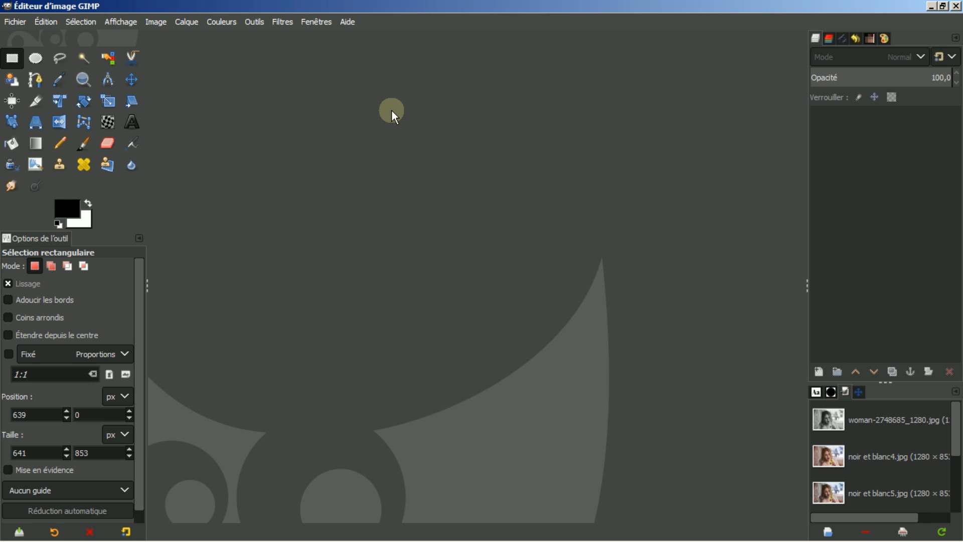
Step: Open woman-2748685_1280.jpg, noir et blanc4.jpg and noir et blanc5.jpg from the recent documents
click(864, 421)
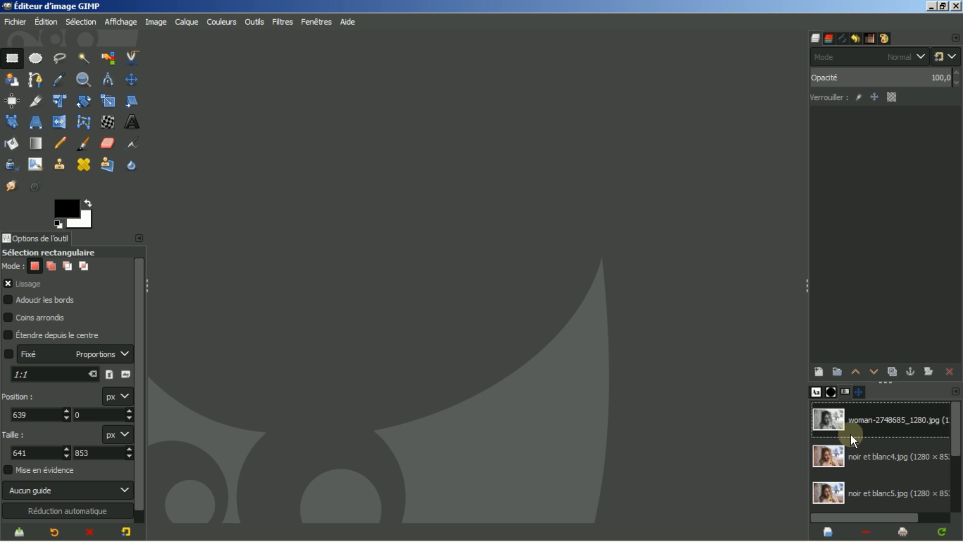
click(826, 532)
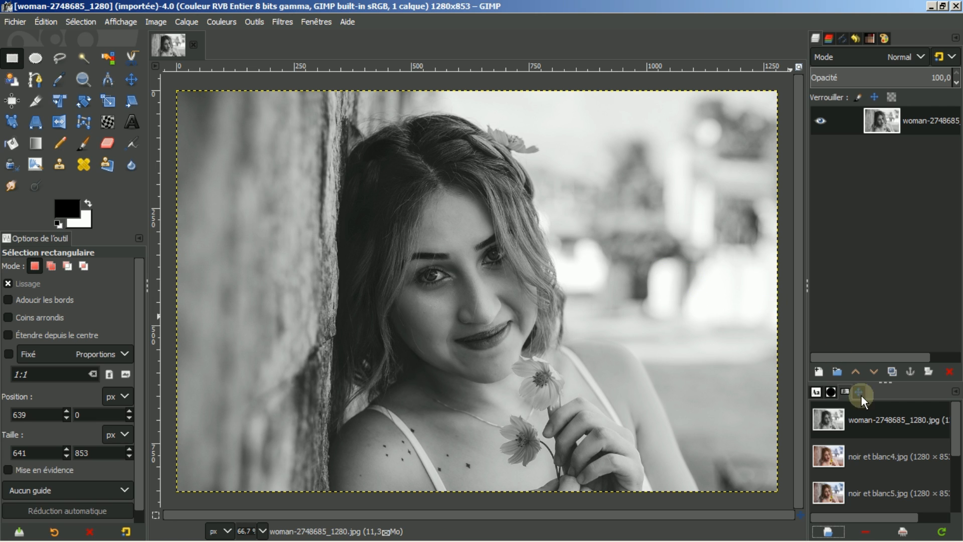
click(875, 456)
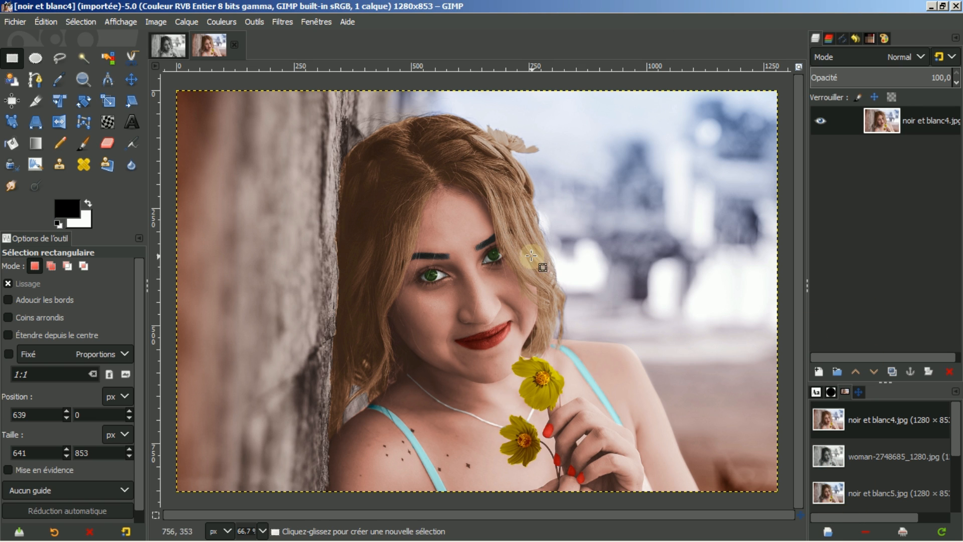
click(861, 492)
click(827, 530)
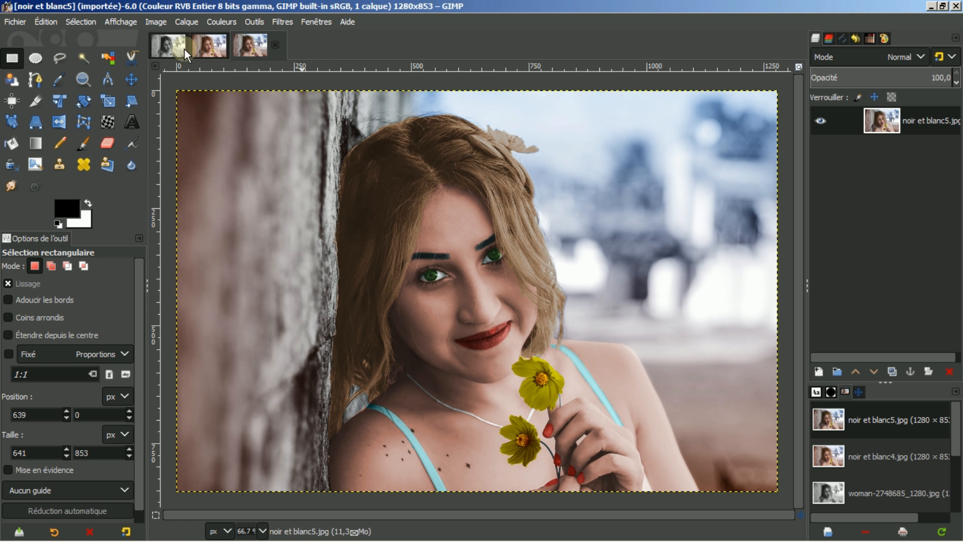
Step: Compare the black-and-white portrait with the two colorized versions, noir et blanc4 and noir et blanc5
click(169, 48)
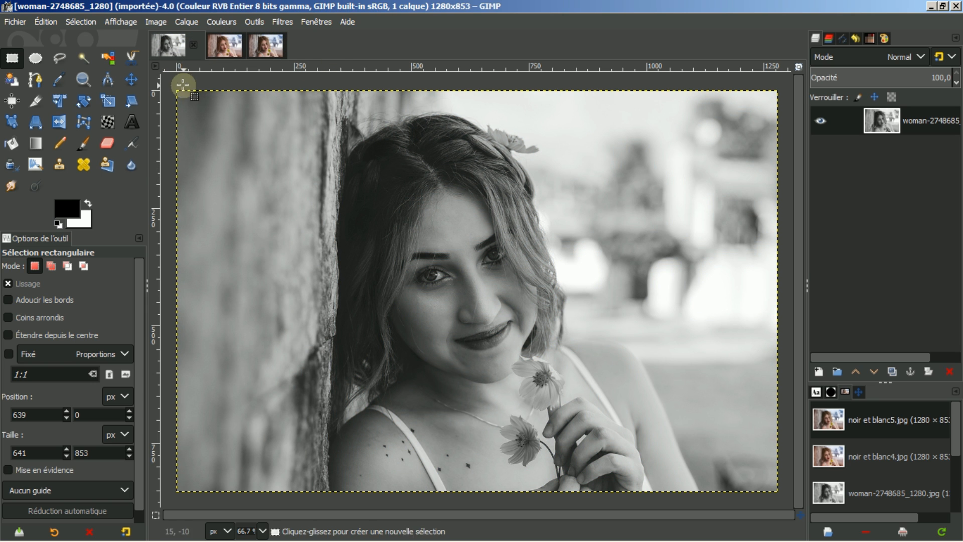
click(229, 46)
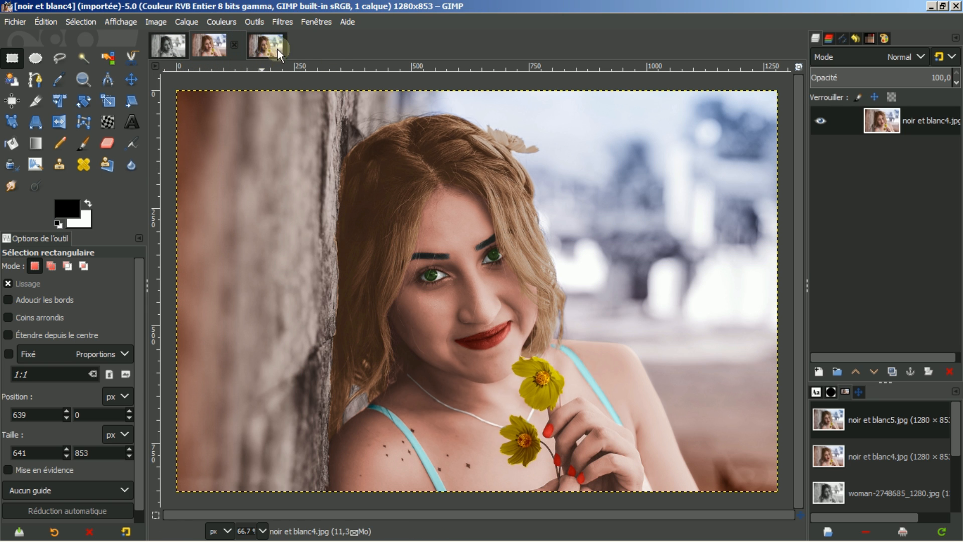
click(264, 49)
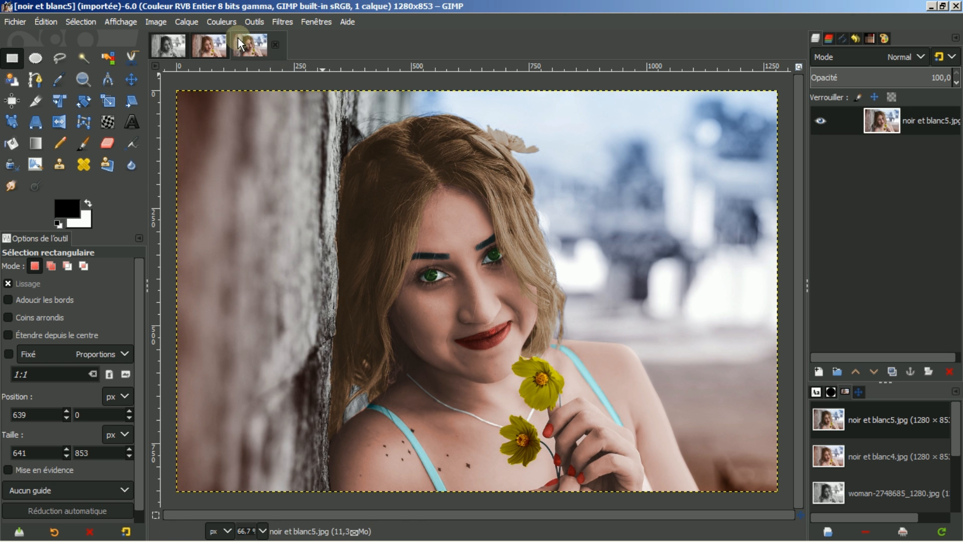
click(208, 44)
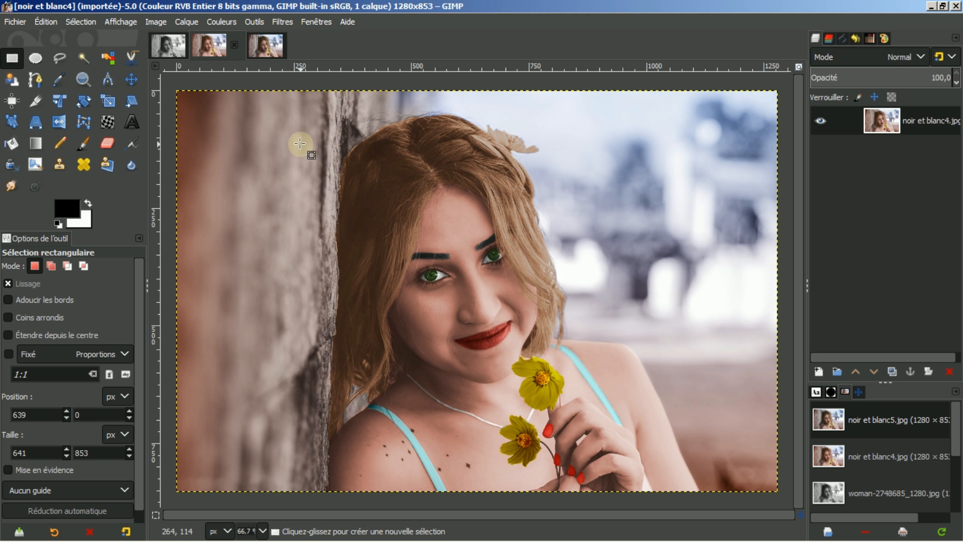
click(270, 48)
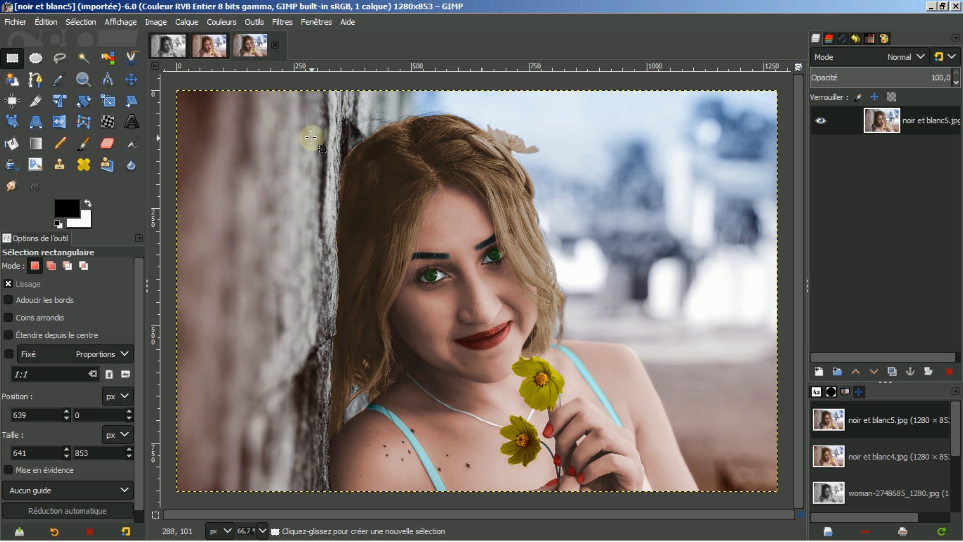
Step: Rename the only layer of the black-and-white portrait as "image"
click(169, 44)
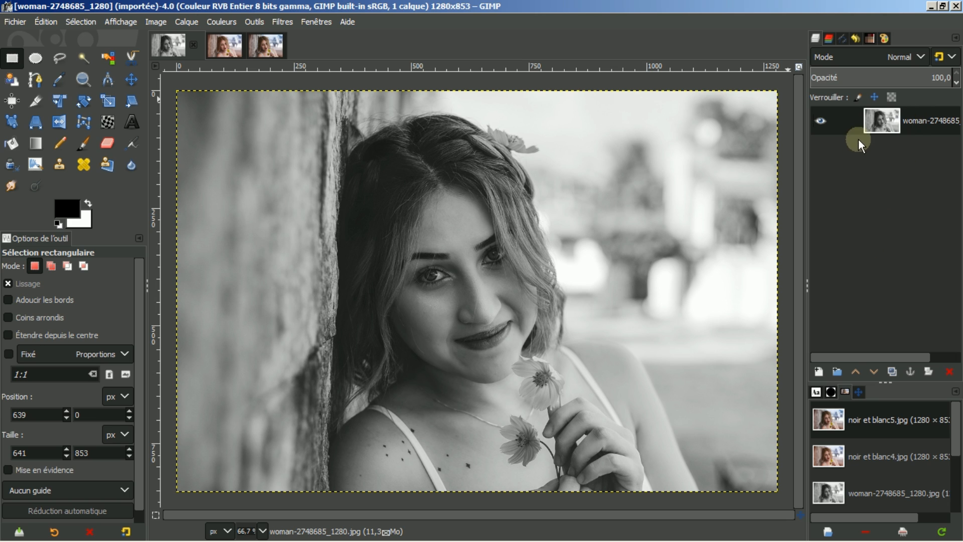
double_click(922, 120)
key(BackSpace)
key(Return)
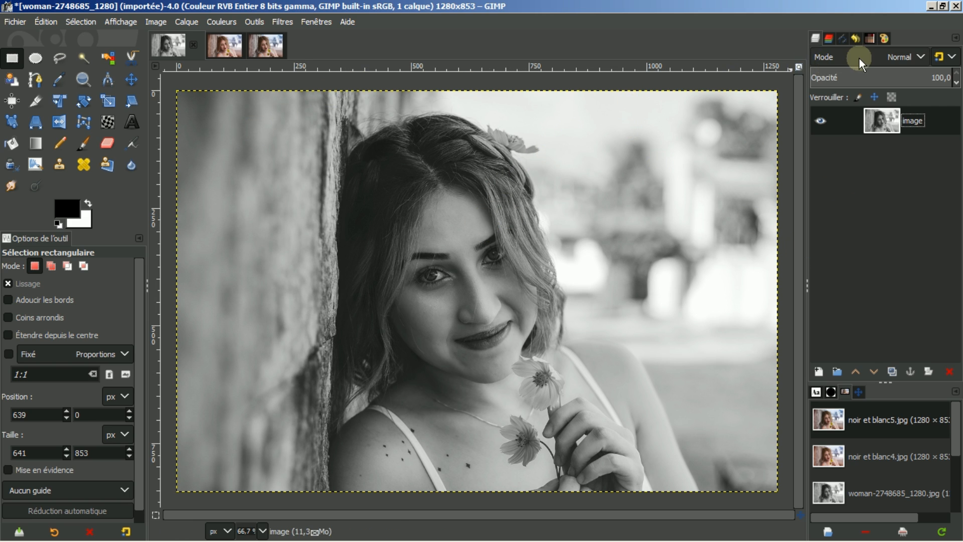
Step: Import the path from femme noir et blanc3.svg and convert it into a selection around the woman
click(842, 40)
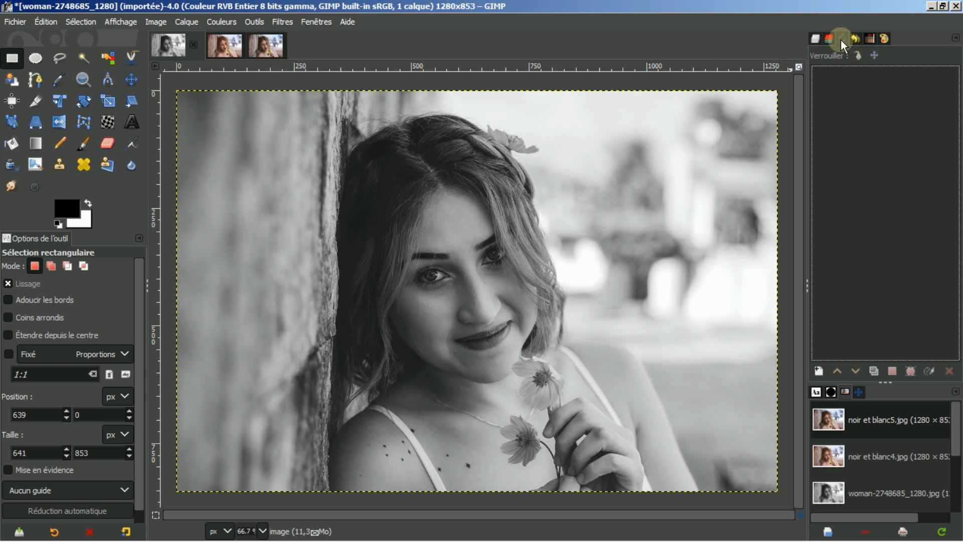
right_click(845, 128)
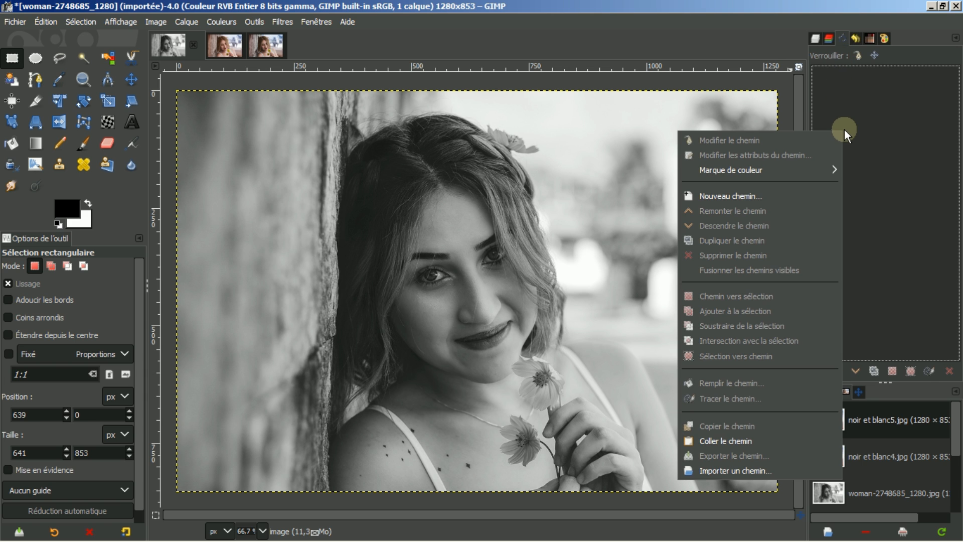
click(740, 471)
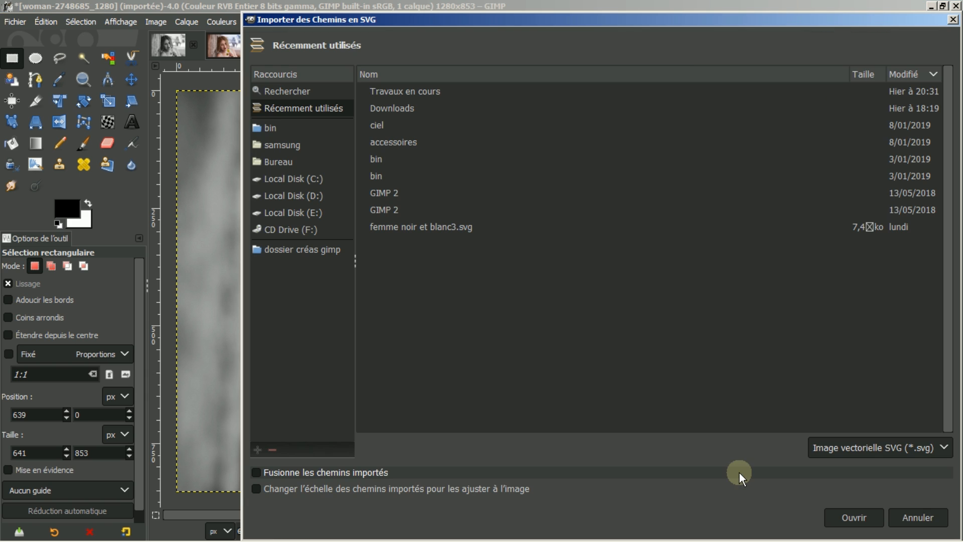
click(449, 227)
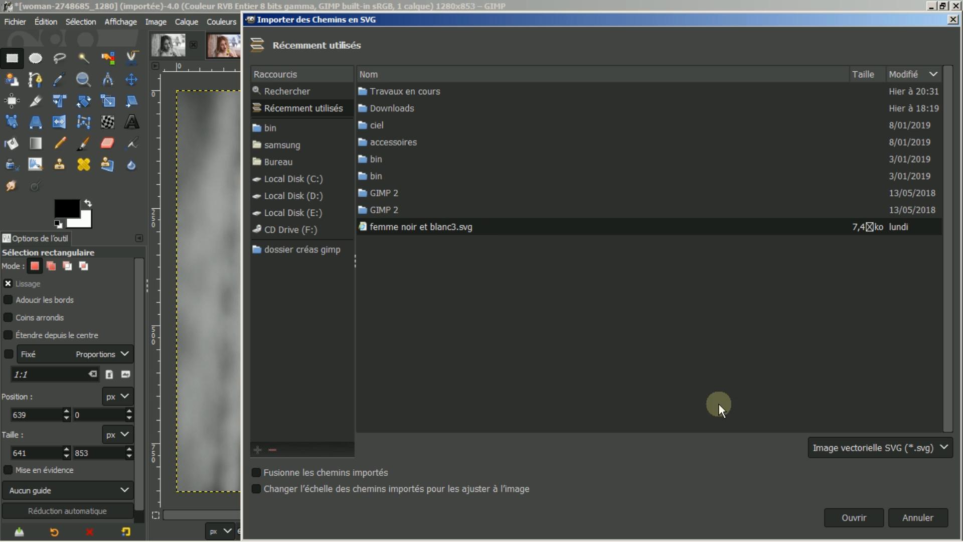
click(846, 517)
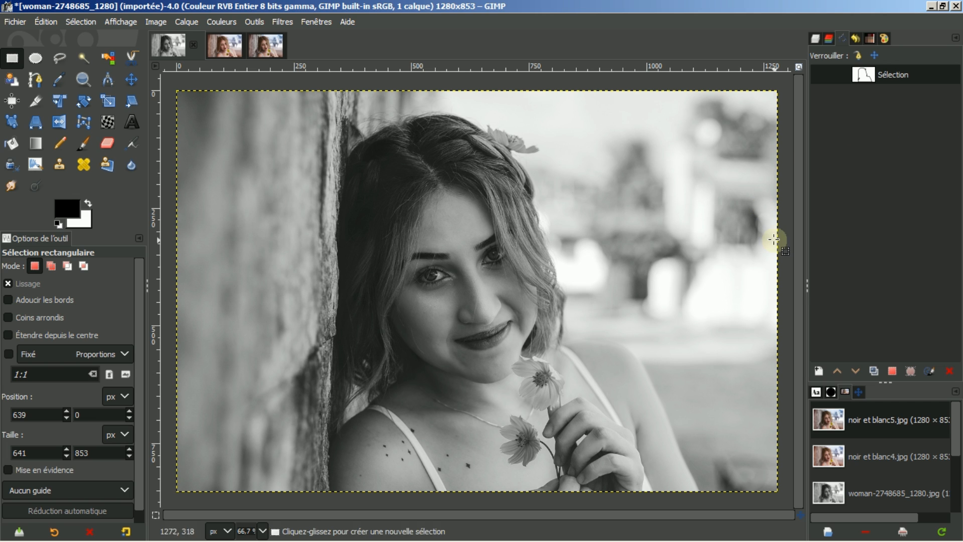
click(892, 372)
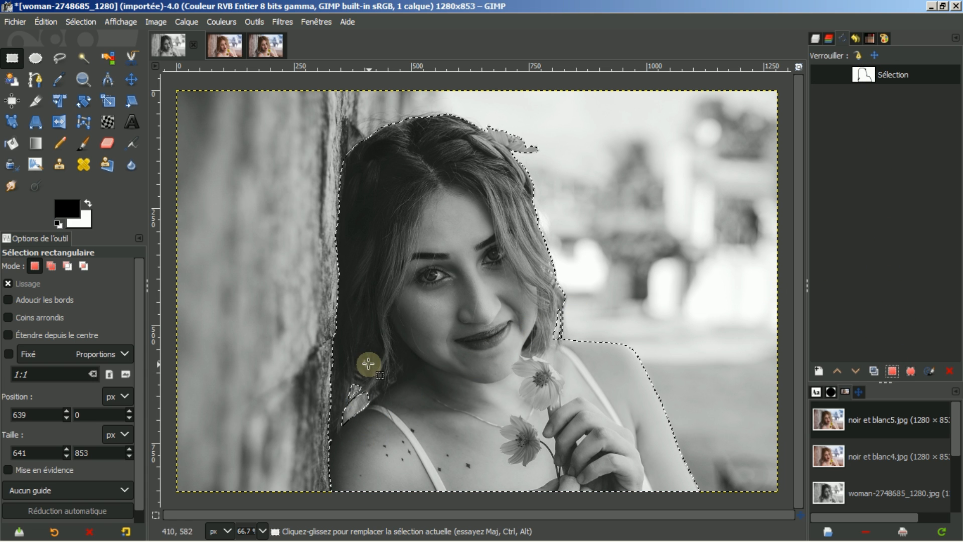
Step: Duplicate the "image" layer twice
click(816, 39)
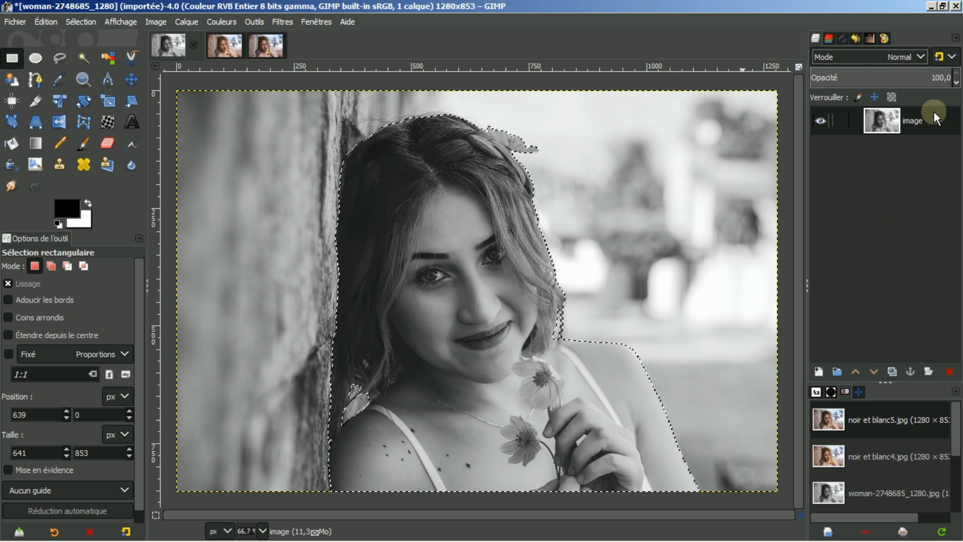
click(893, 371)
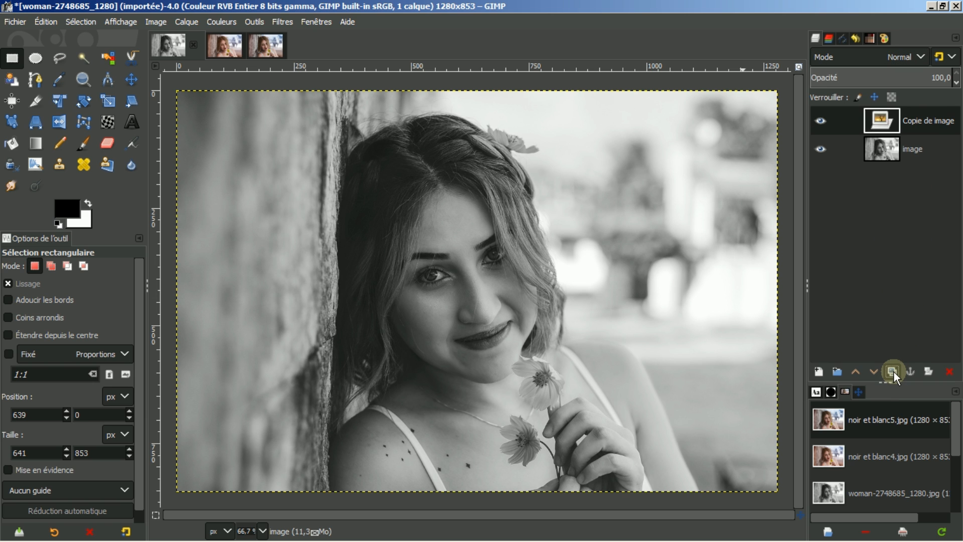
click(893, 372)
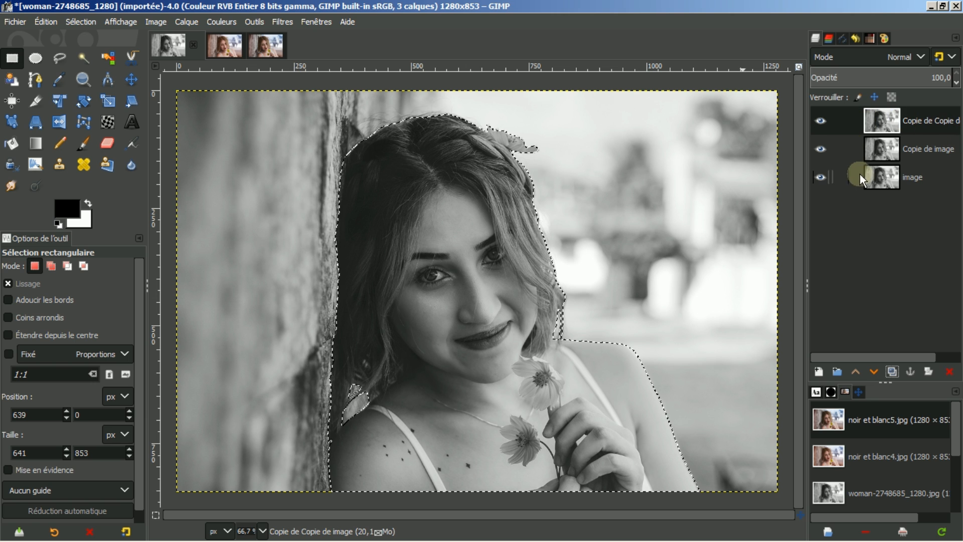
Step: Rename the middle layer as "arriere plan" and the uppermost copy as "femme"
click(910, 146)
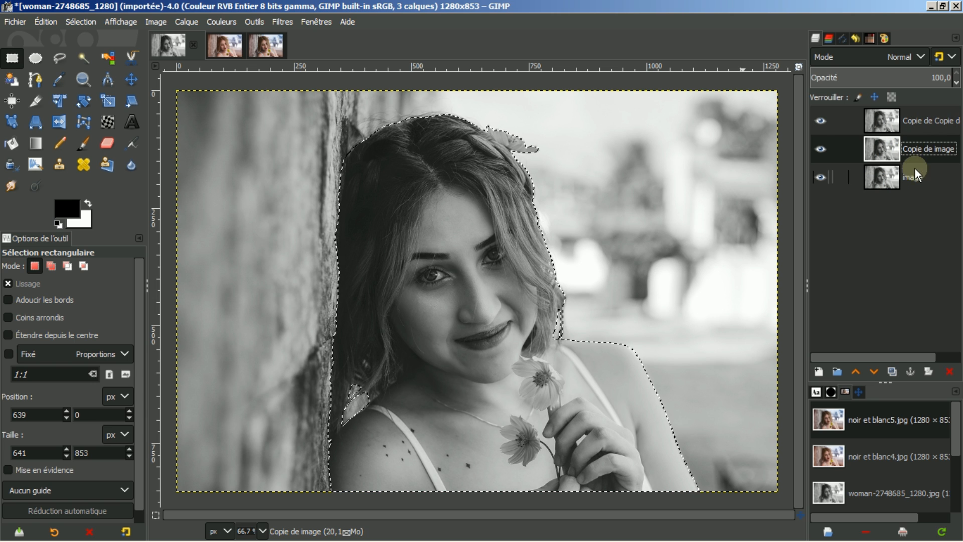
double_click(928, 148)
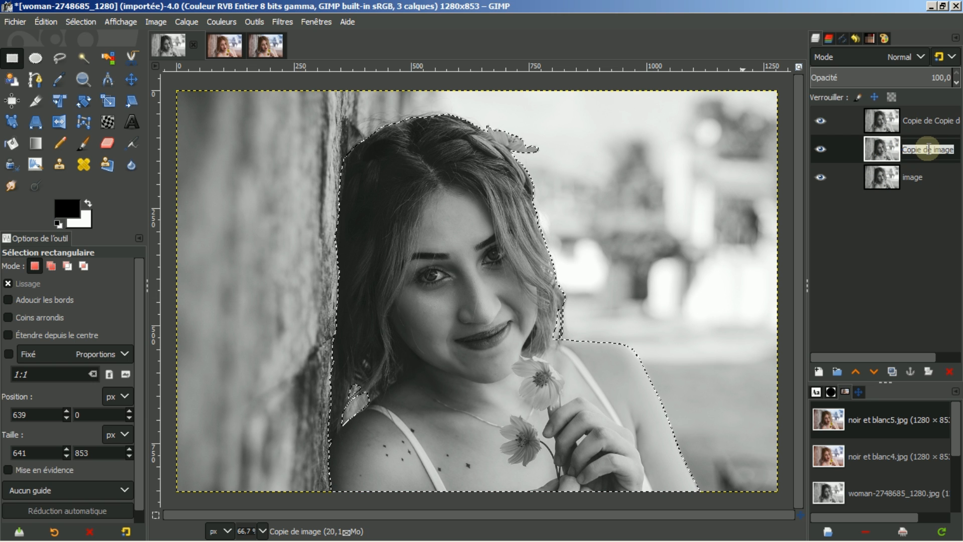
text(arriere plan)
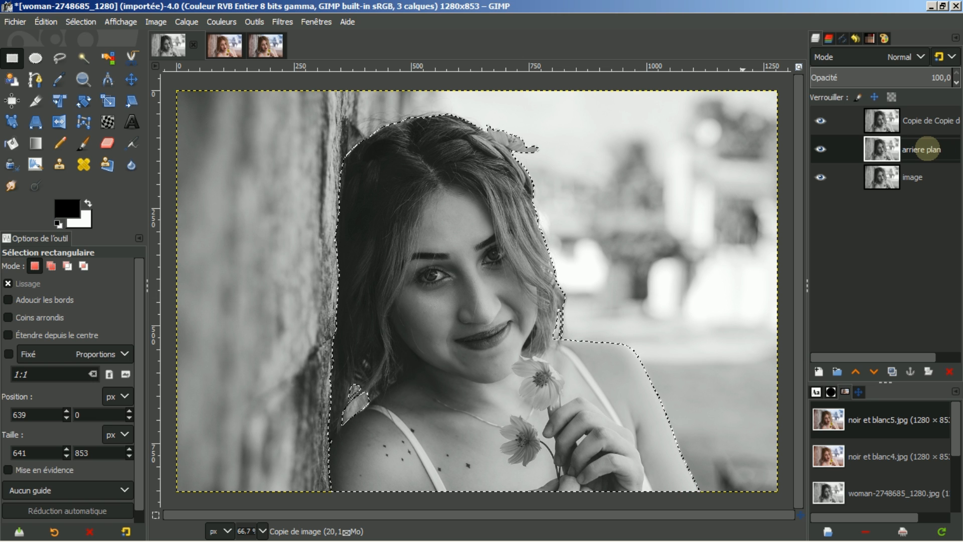
key(Return)
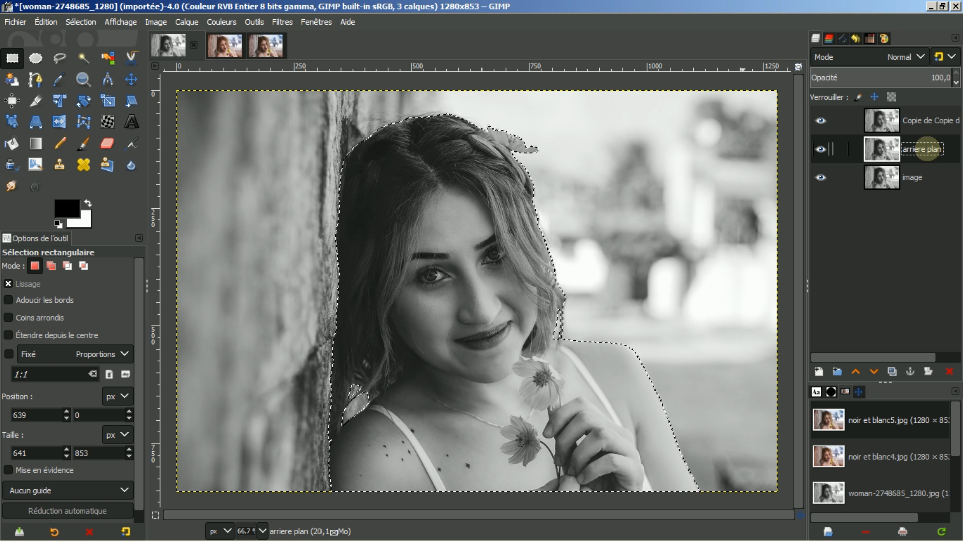
double_click(914, 121)
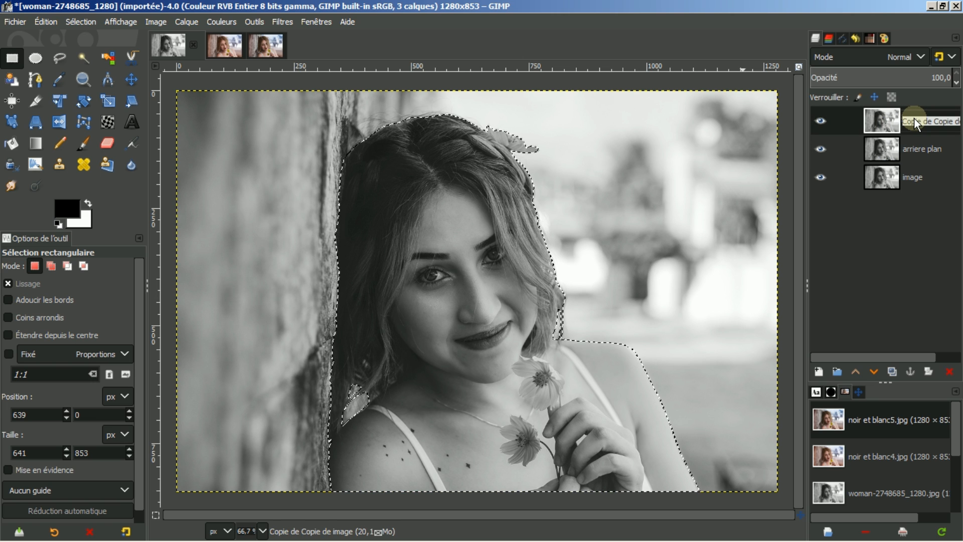
text(femme)
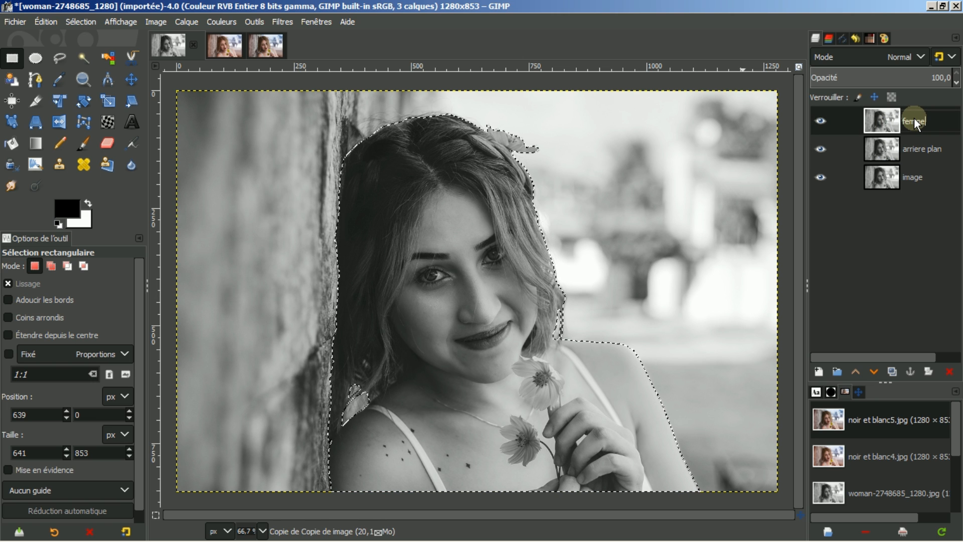
key(Return)
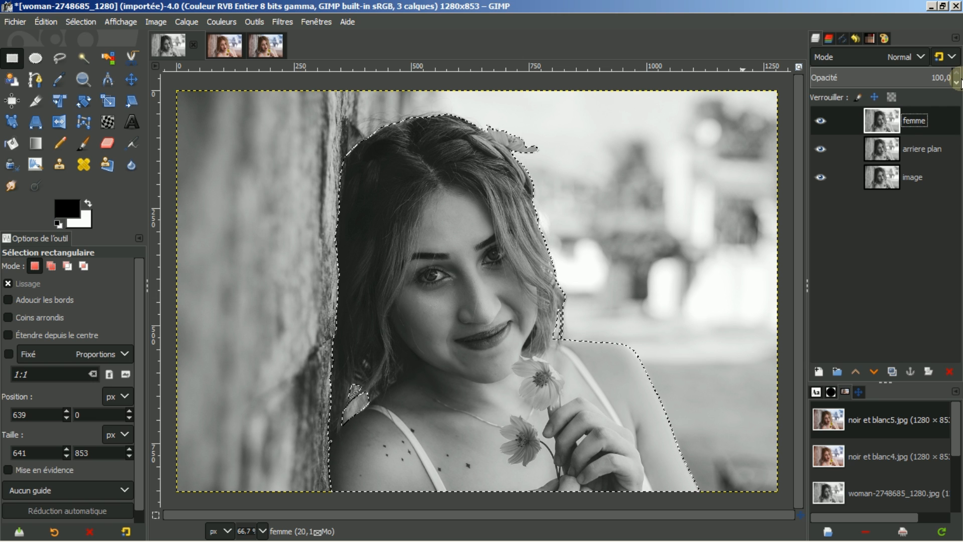
Step: Hide the "femme" and "image" layers and delete the selected woman from the "arriere plan" layer
click(821, 119)
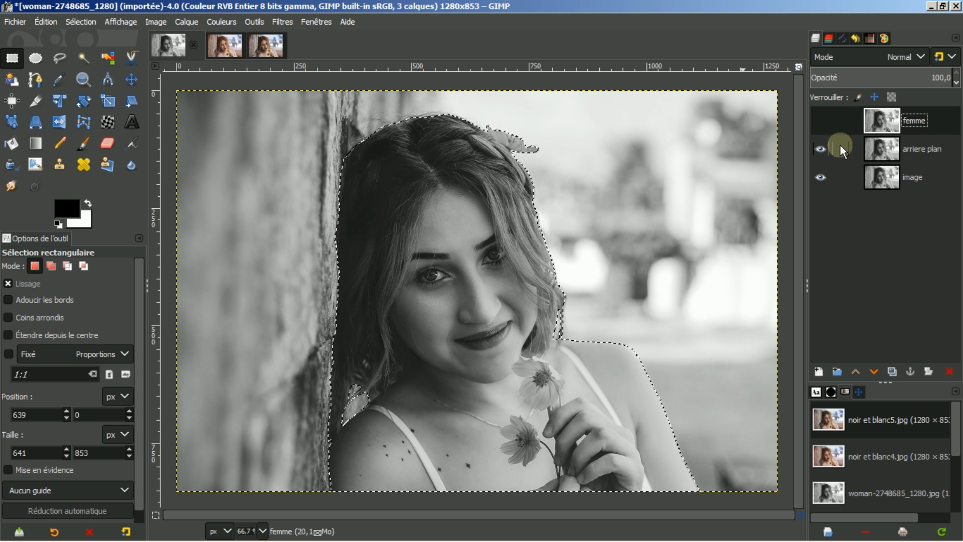
click(820, 177)
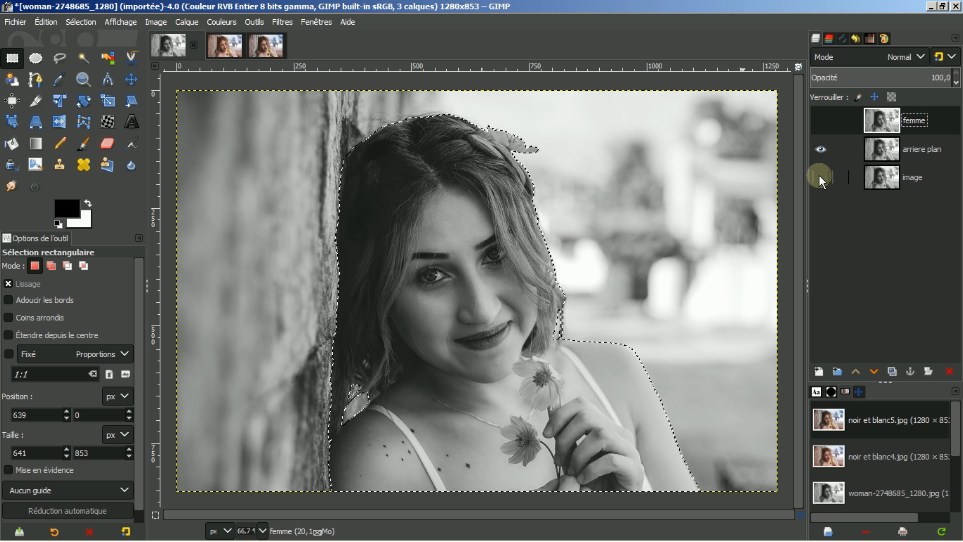
click(910, 149)
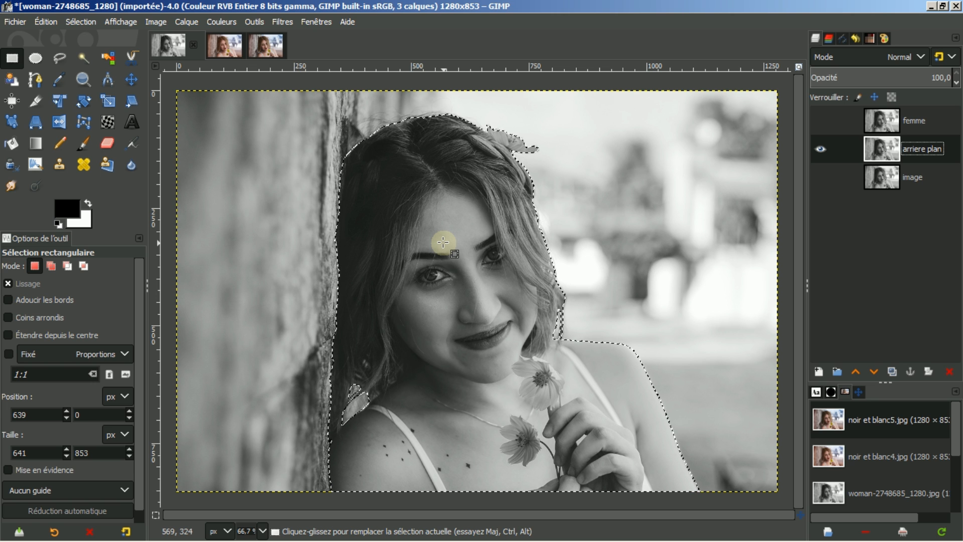
key(Delete)
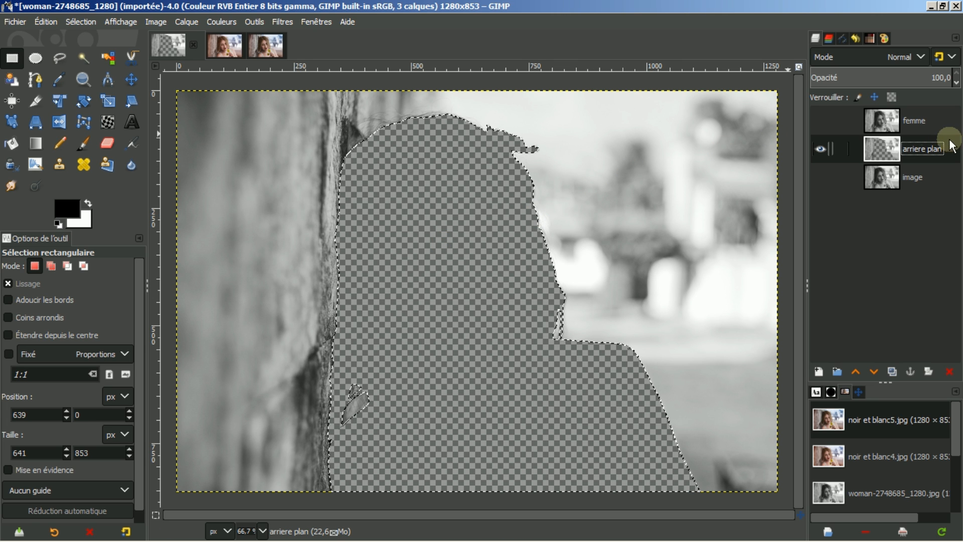
Step: Make "femme" the active and only visible layer, and invert the selection to cover the background
click(916, 121)
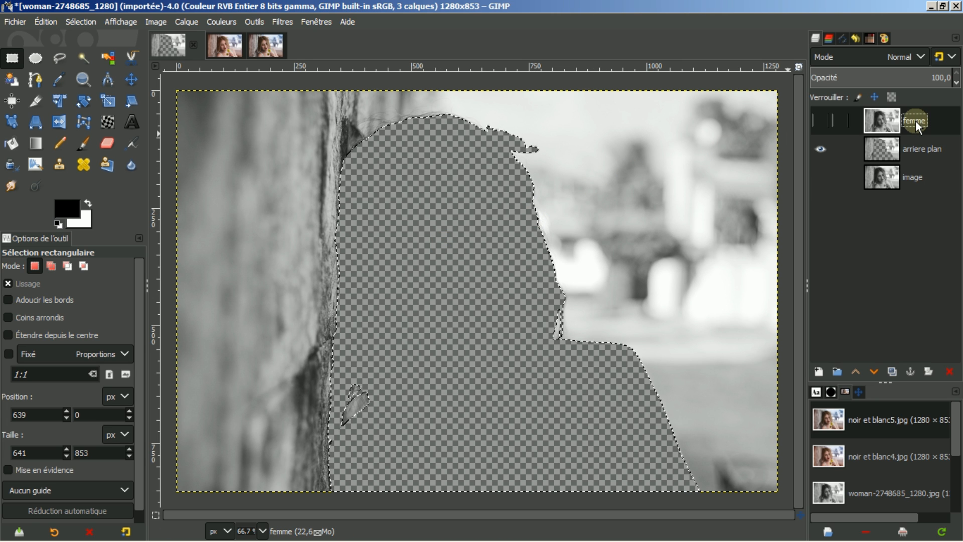
click(820, 149)
click(821, 119)
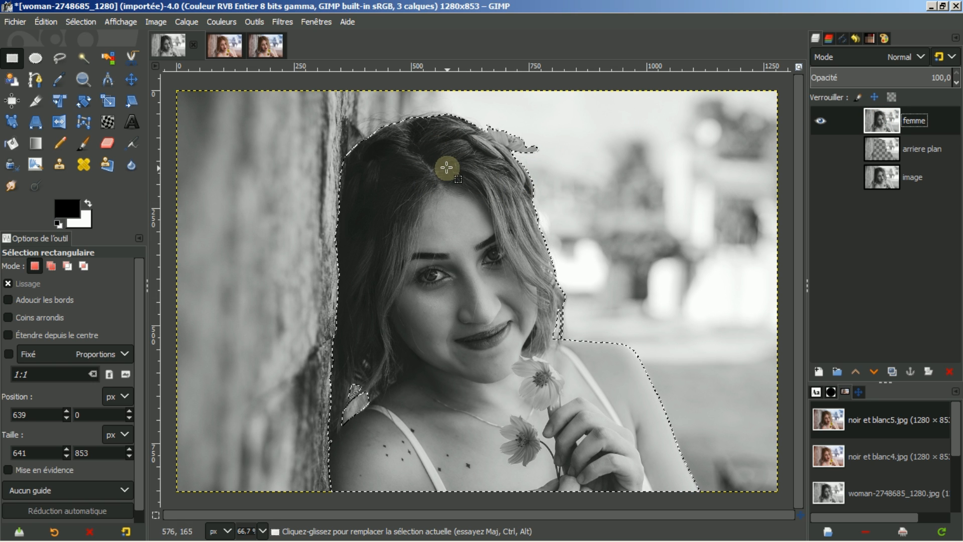
click(82, 21)
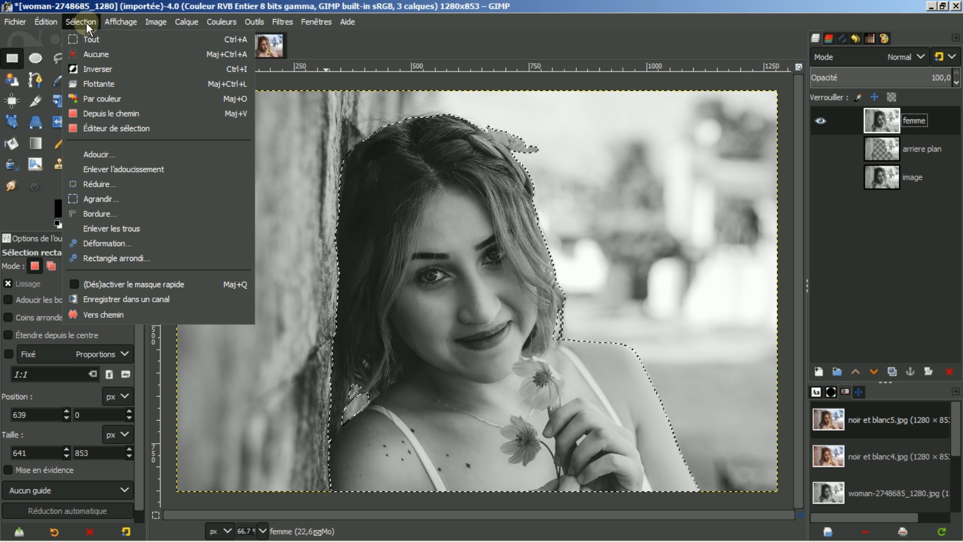
click(95, 69)
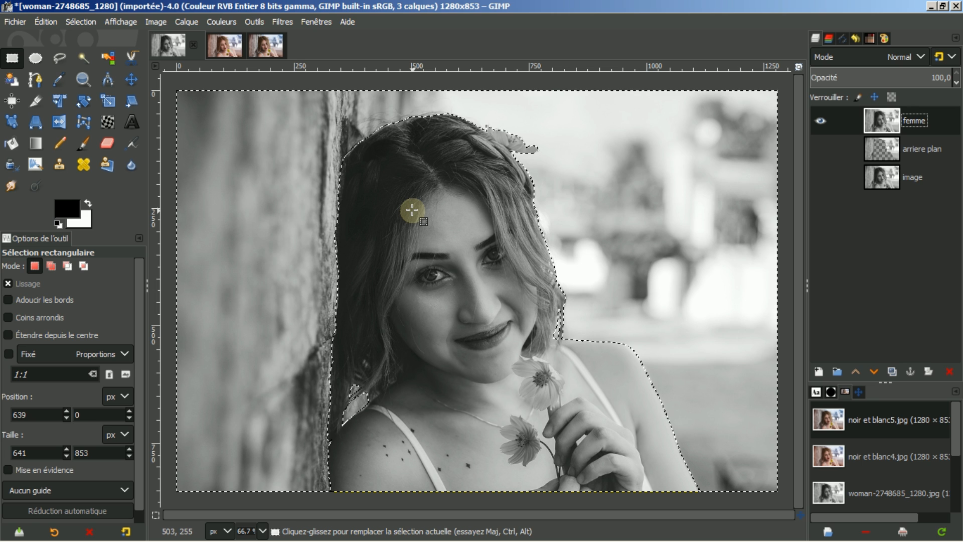
Step: Delete the background from the "femme" layer, clear the selection, and show the "arriere plan" layer again
key(Delete)
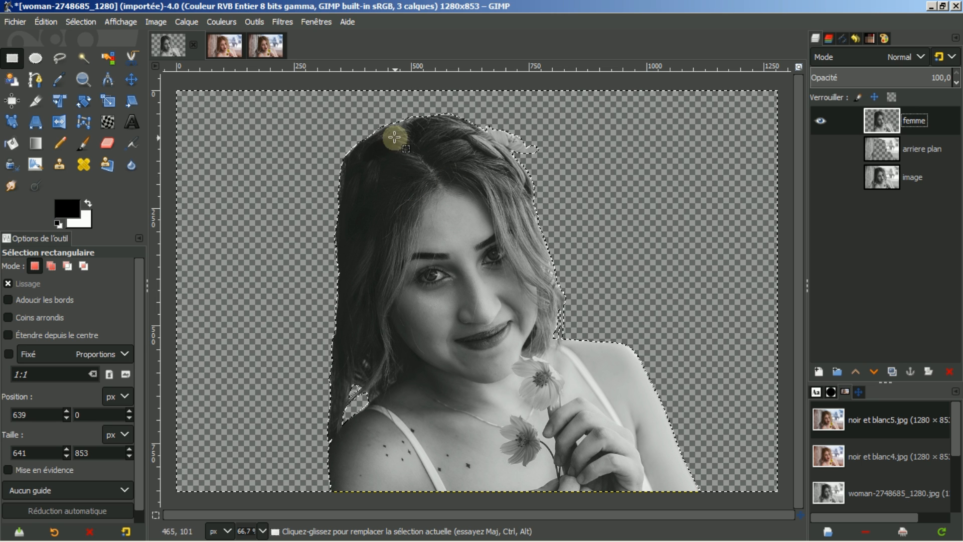
click(78, 21)
click(93, 53)
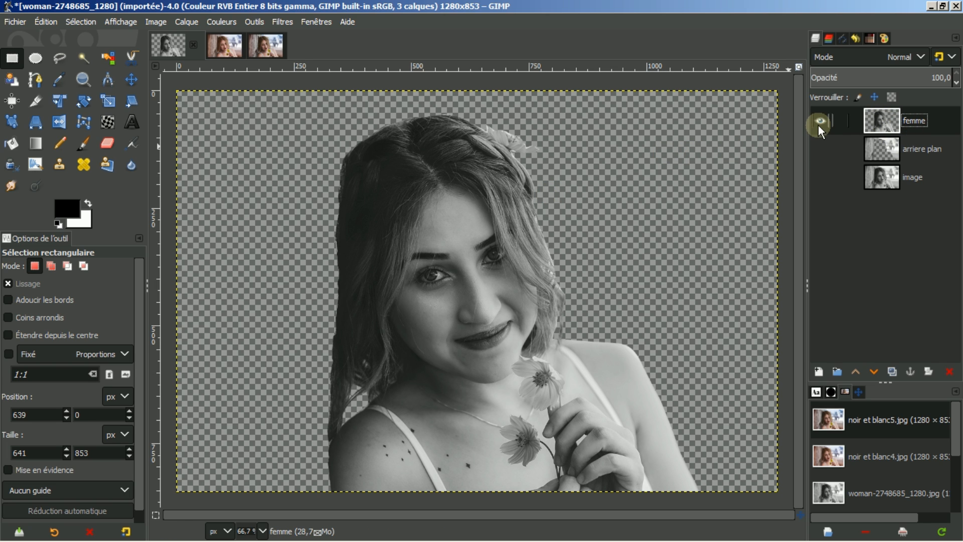
click(822, 149)
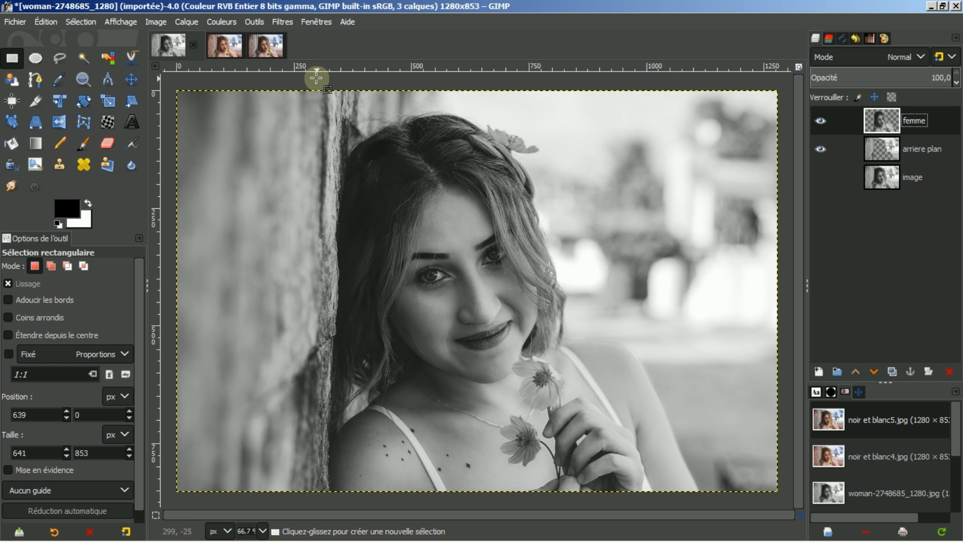
Step: Examine the colorized examples "noir et blanc4" and "noir et blanc5", then return to the black-and-white portrait
click(227, 46)
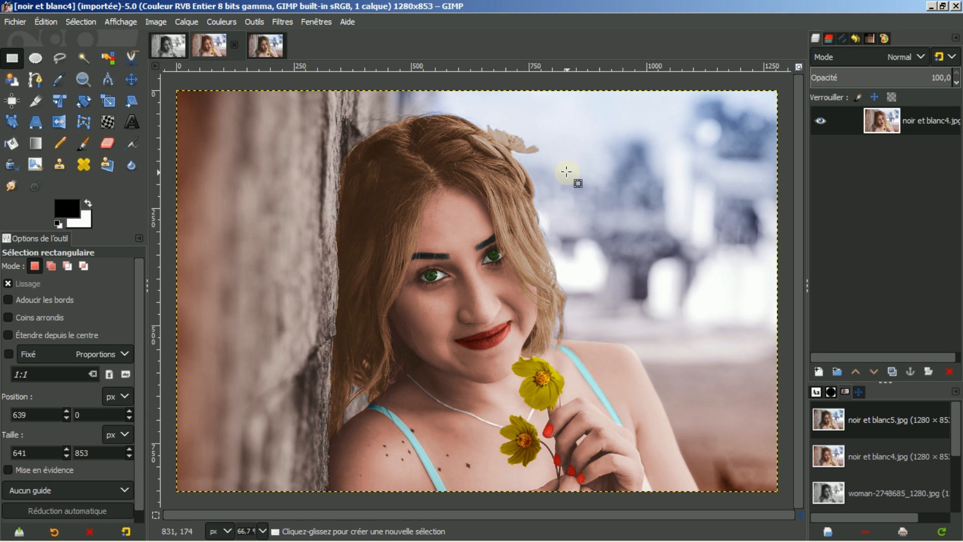
click(263, 48)
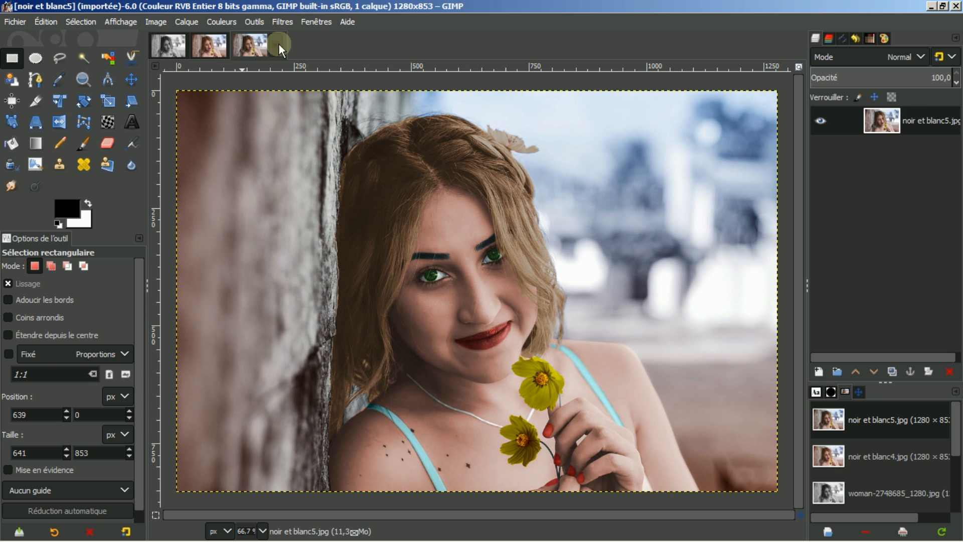
click(171, 48)
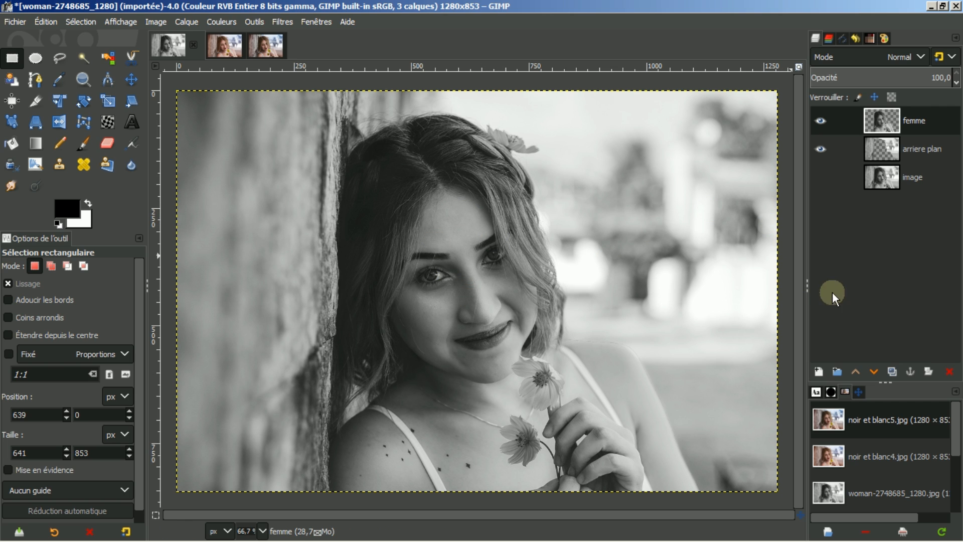
Step: Create a transparent 1280 × 853 layer with a brown color tag above "femme" and name it "peau"
click(819, 372)
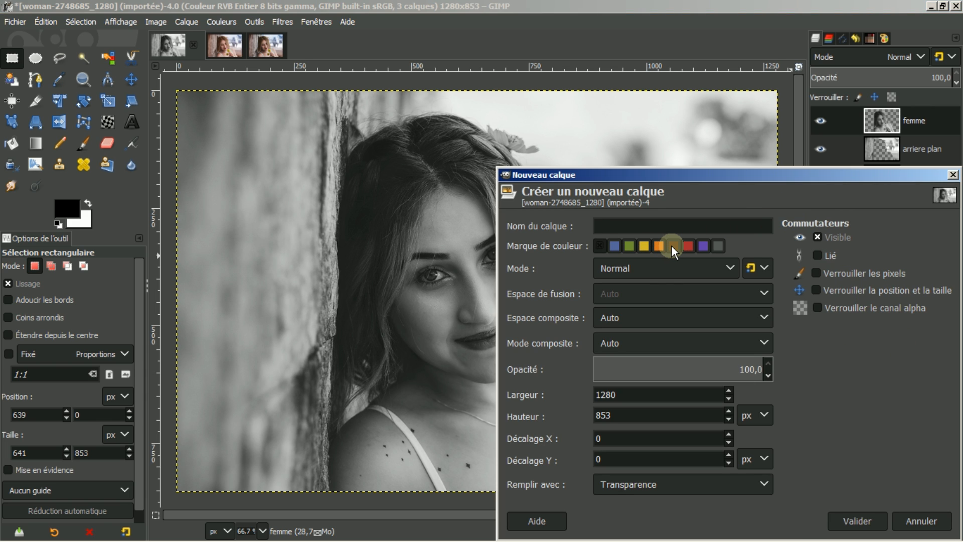
key(Tab)
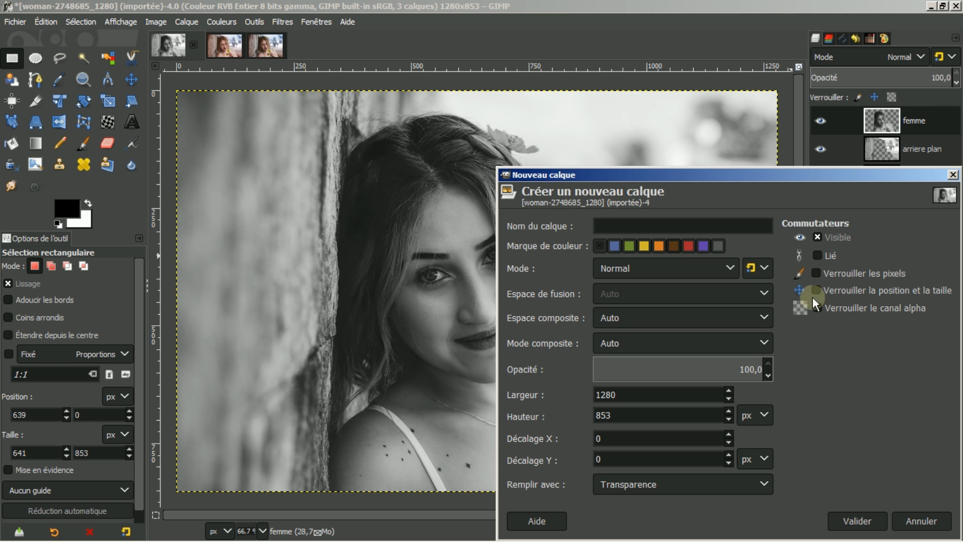
click(859, 521)
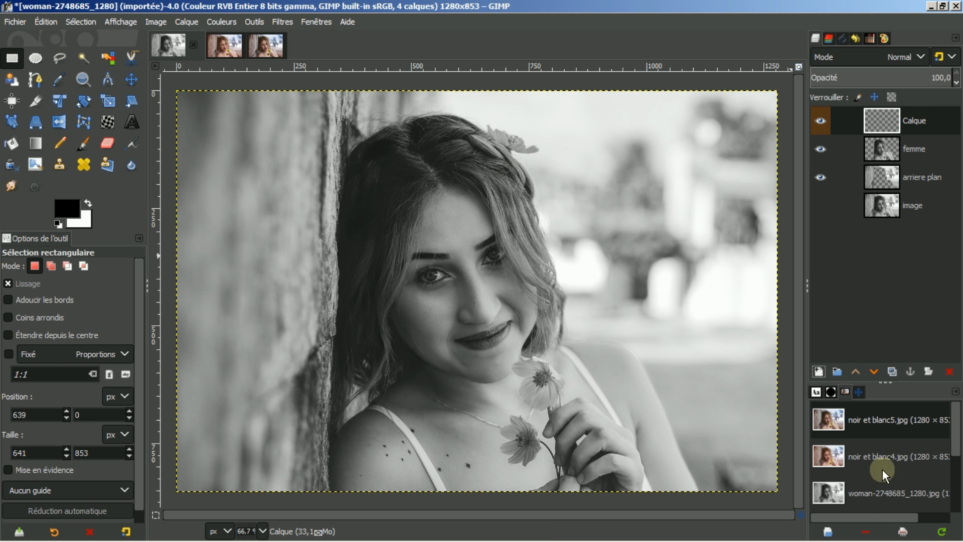
double_click(916, 123)
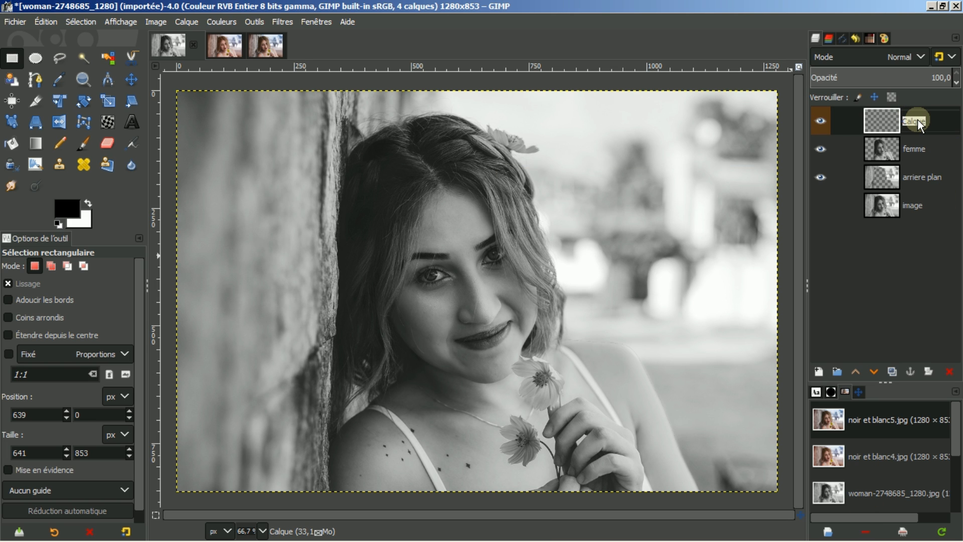
text(peau)
key(Return)
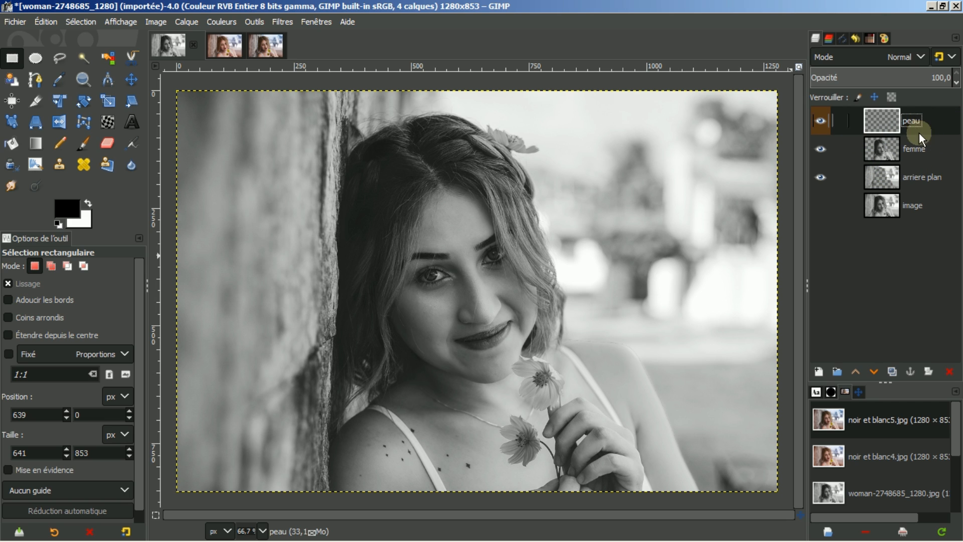
Step: Select the woman's outline from the alpha channel of "femme" and make the "peau" layer active
click(891, 155)
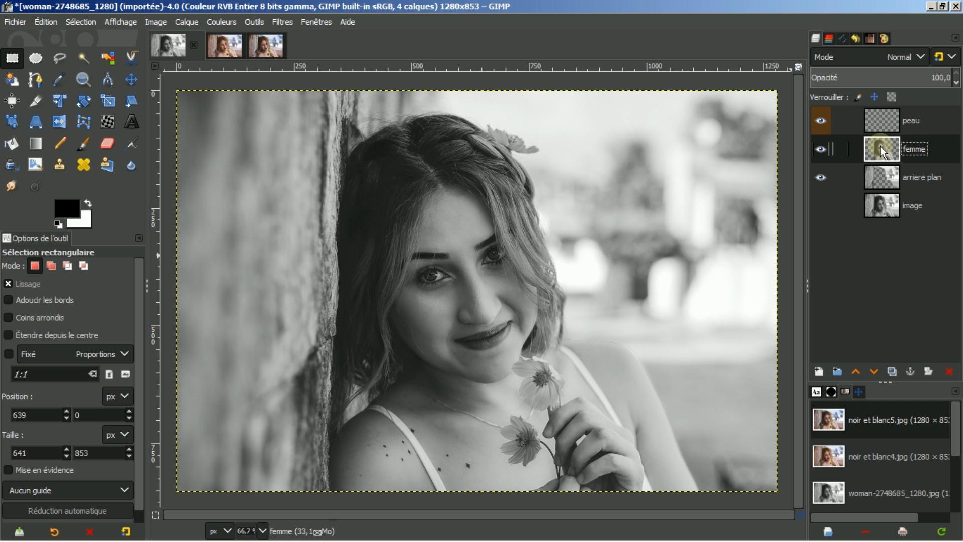
right_click(883, 151)
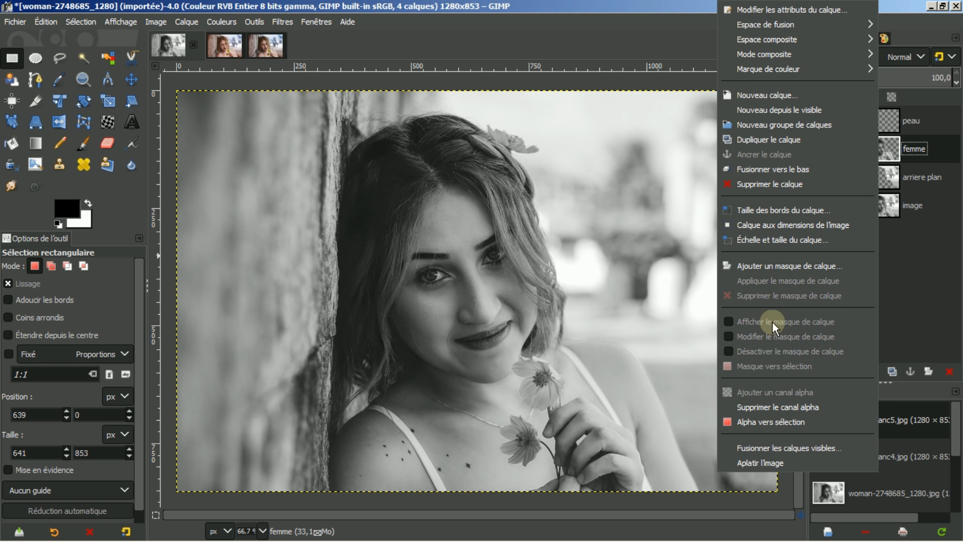
click(766, 422)
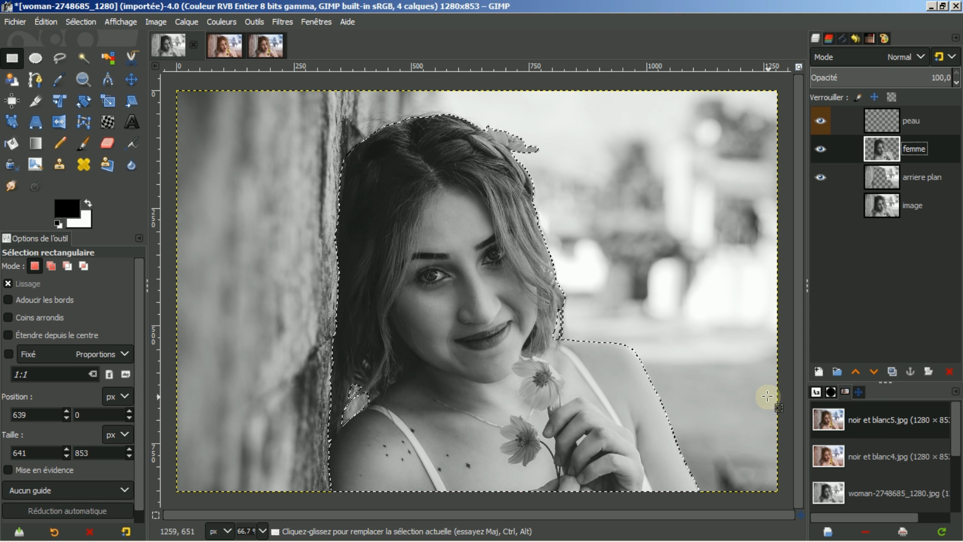
click(875, 123)
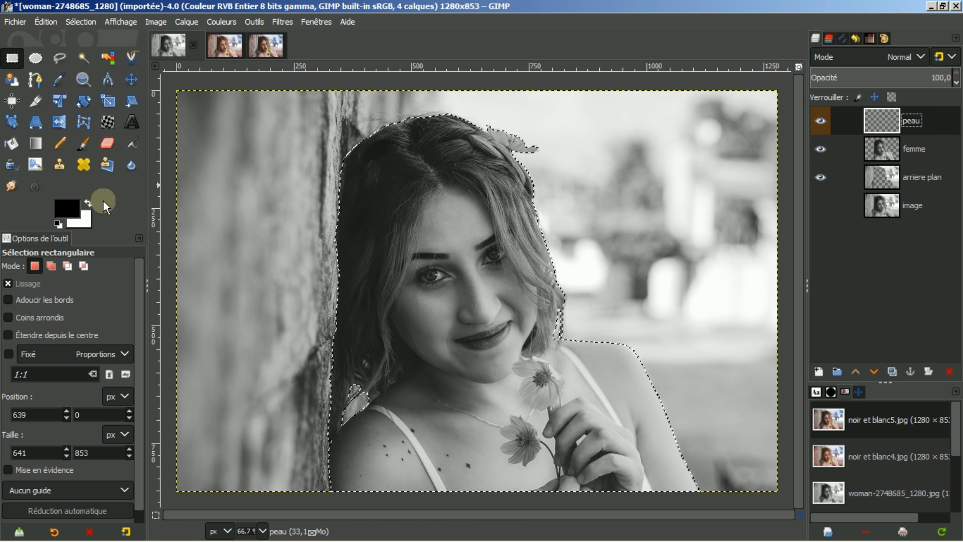
Step: Fill the woman-shaped selection on the "peau" layer with the reddish-brown color 8f2307
click(70, 207)
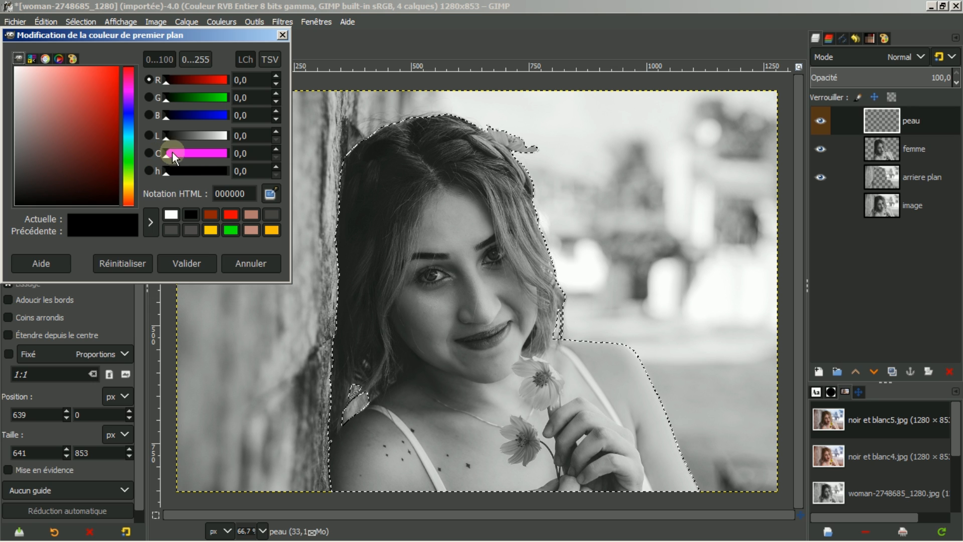
click(211, 214)
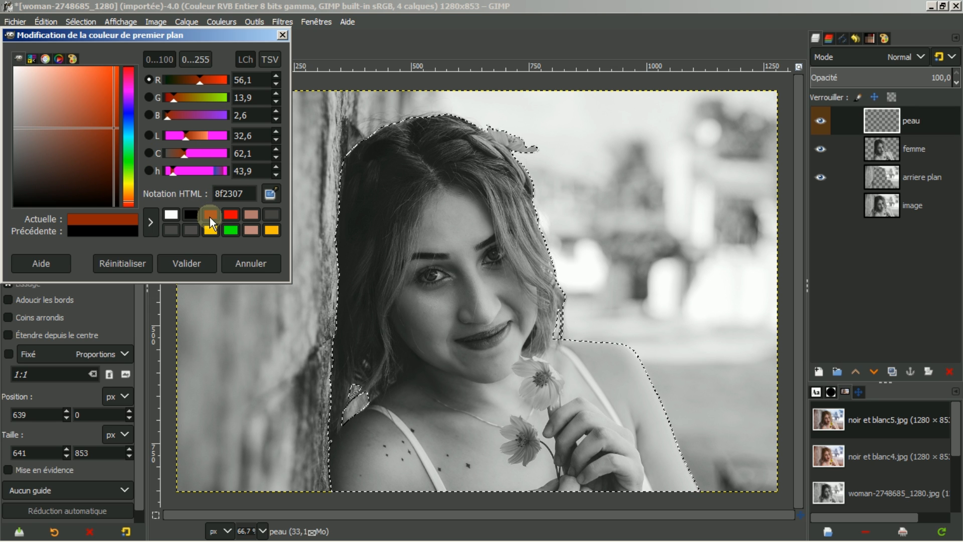
click(182, 261)
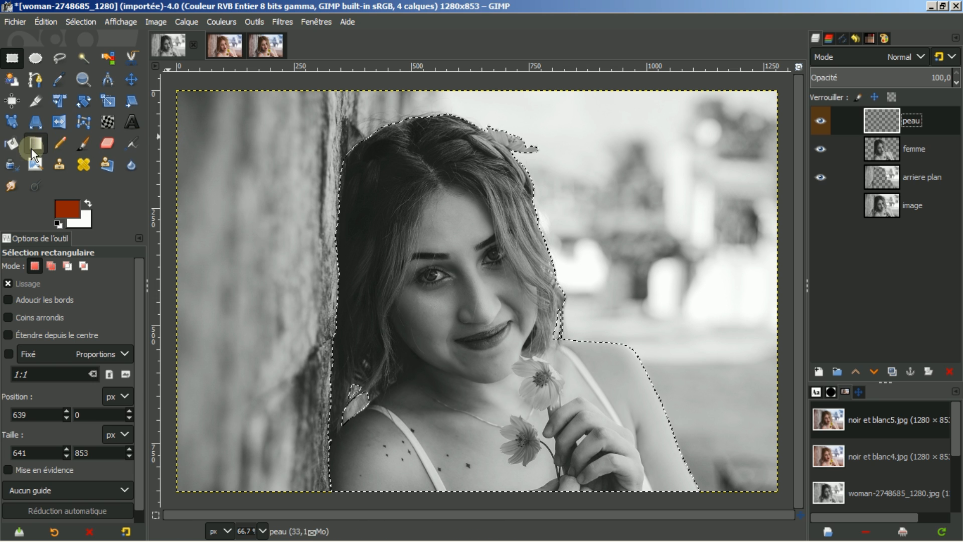
click(11, 144)
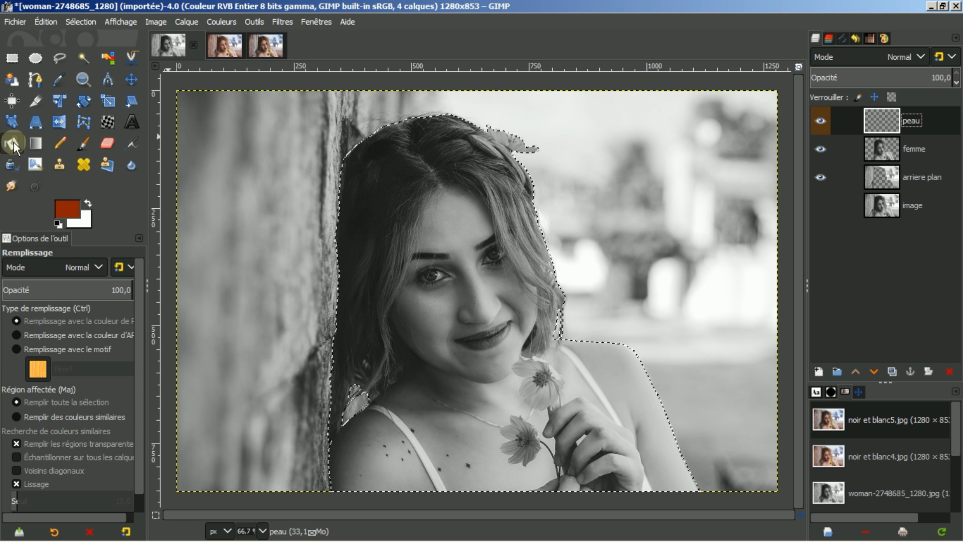
click(439, 187)
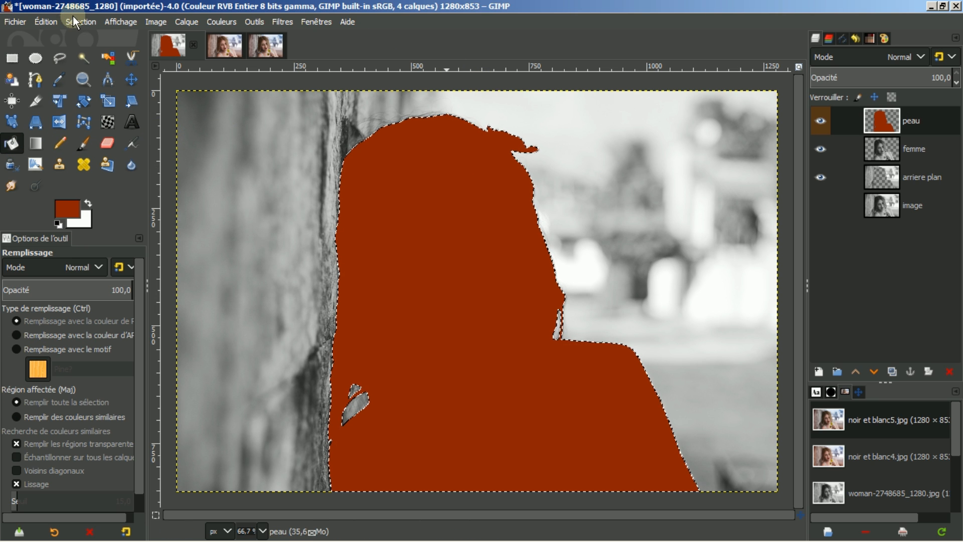
Step: Clear the selection and set the "peau" layer's blend mode to LCh Color
click(73, 22)
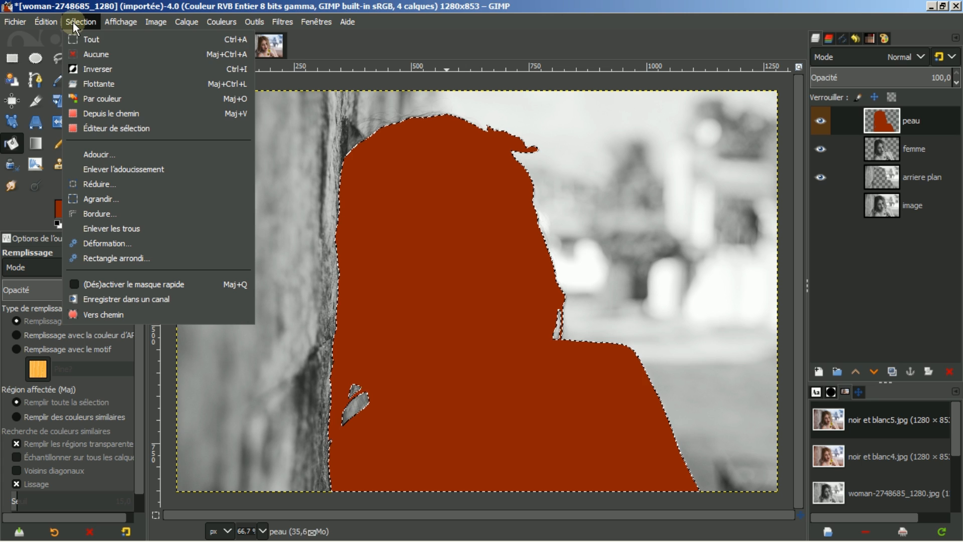
click(89, 53)
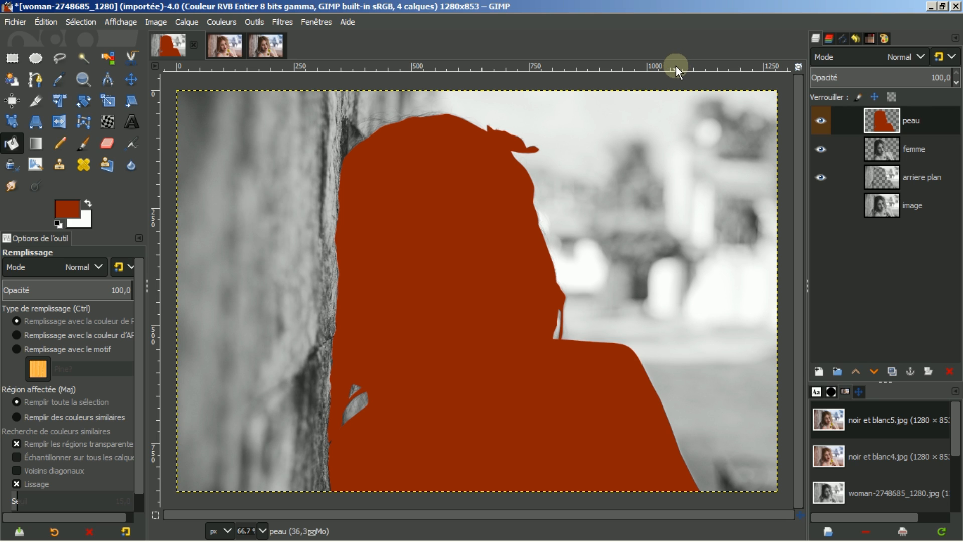
click(922, 55)
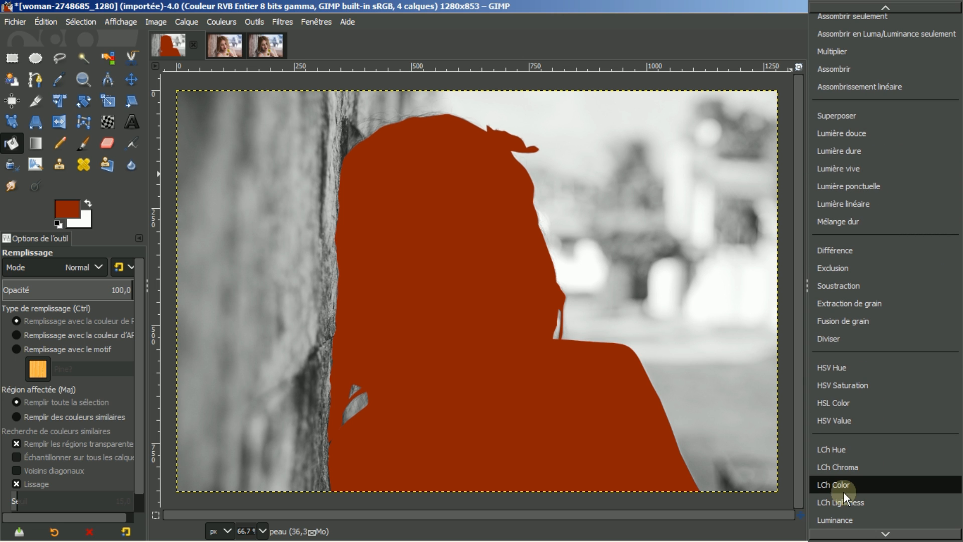
click(850, 483)
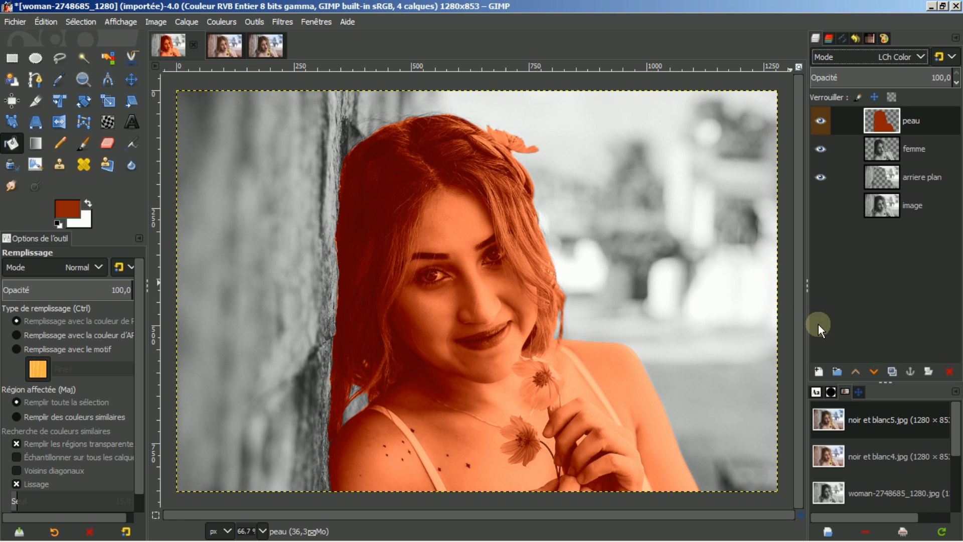
Step: Add a white, full-opacity layer mask to the "peau" layer, with the woman's mouth in view at 300%
click(858, 392)
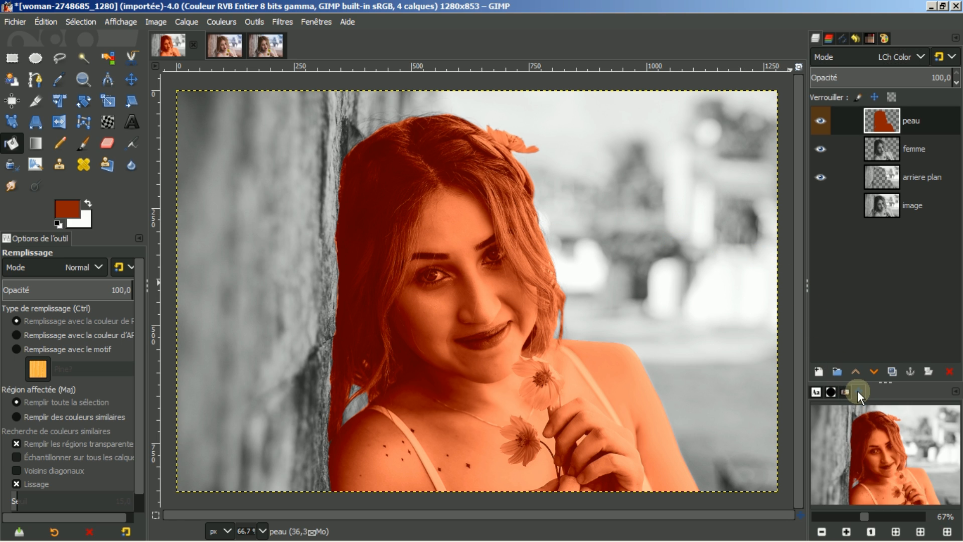
click(848, 534)
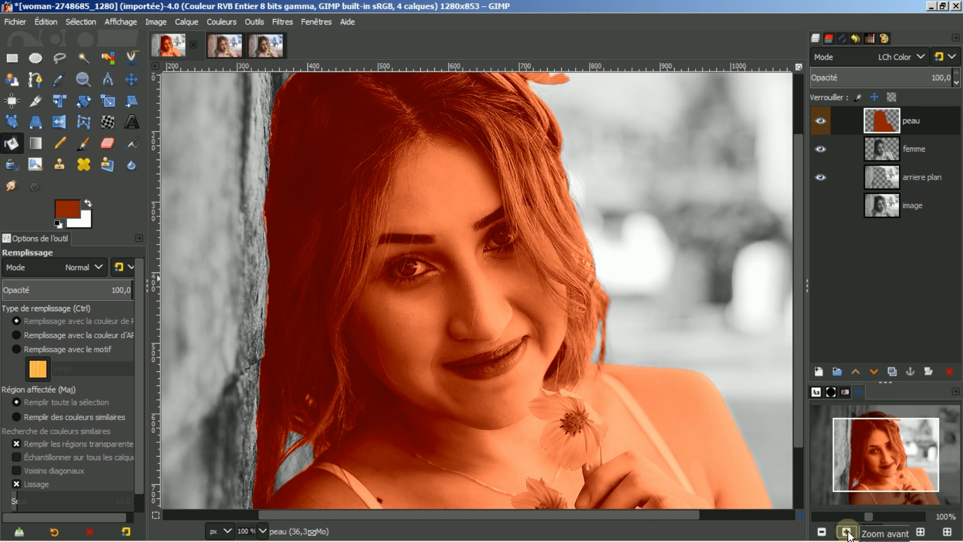
click(847, 535)
click(848, 534)
click(848, 534)
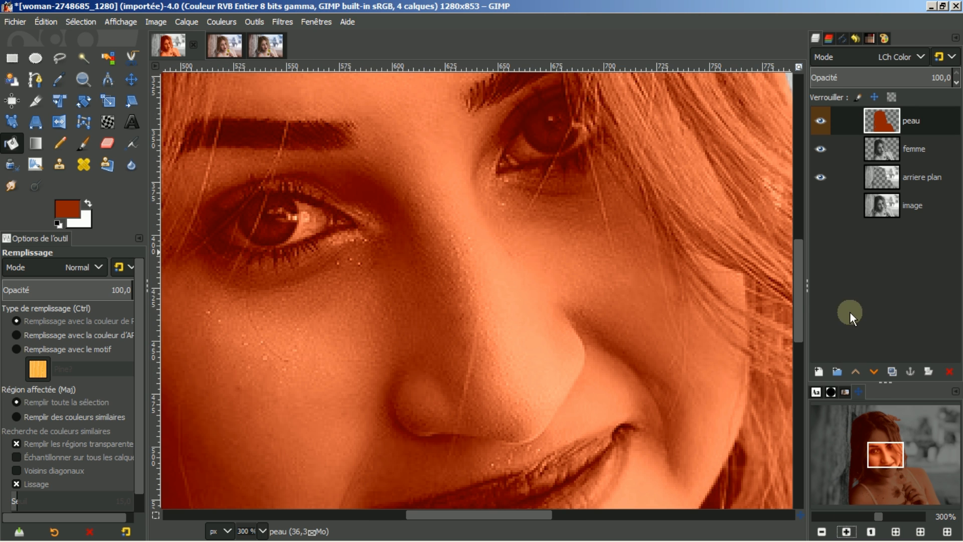
drag(803, 291, 792, 341)
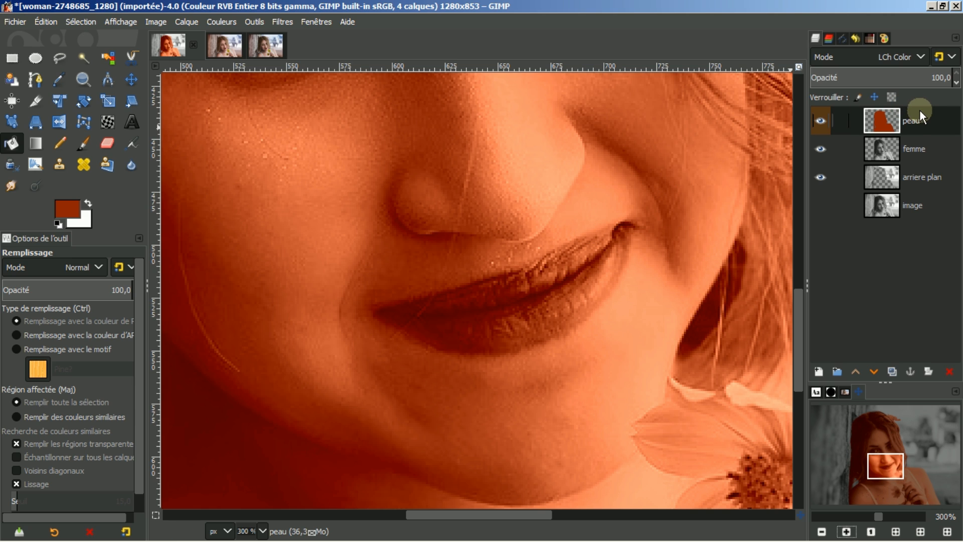
right_click(914, 124)
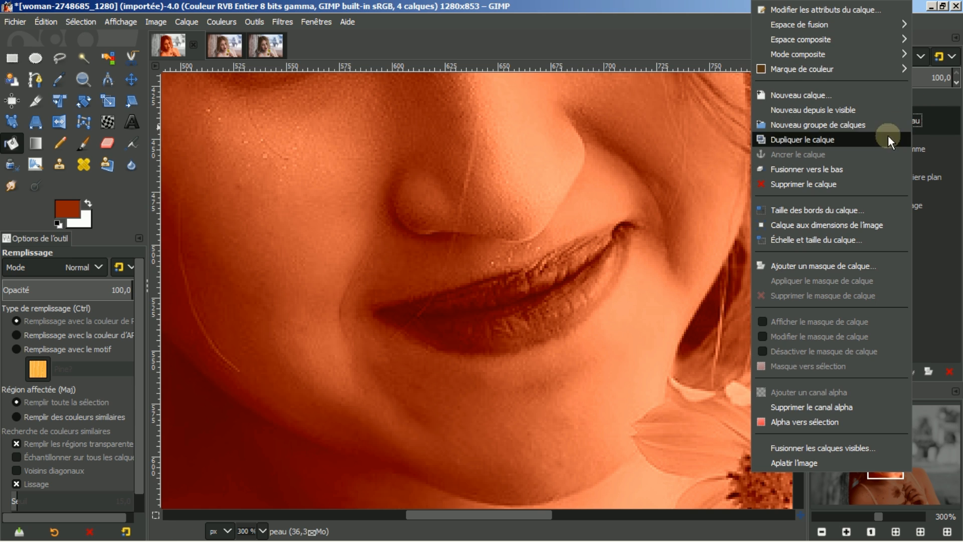
click(810, 266)
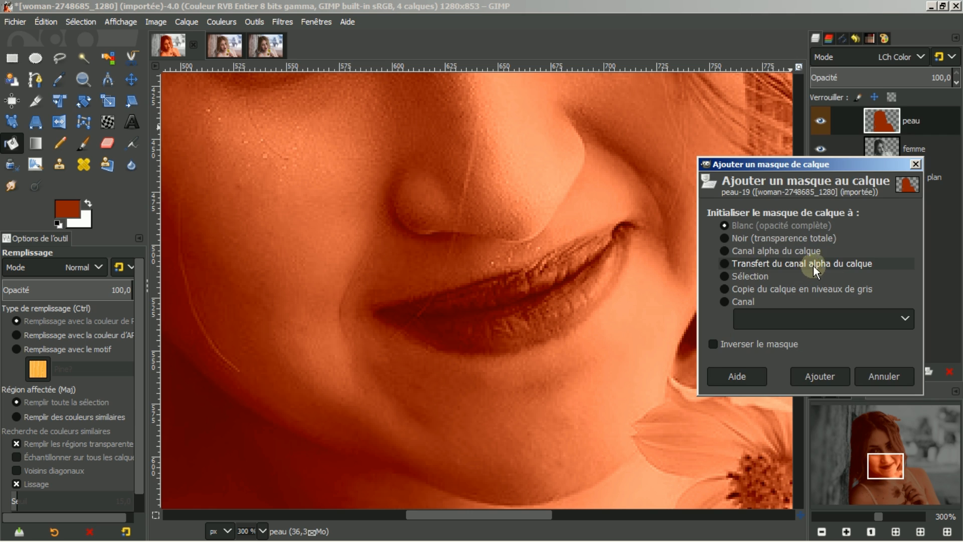
click(823, 376)
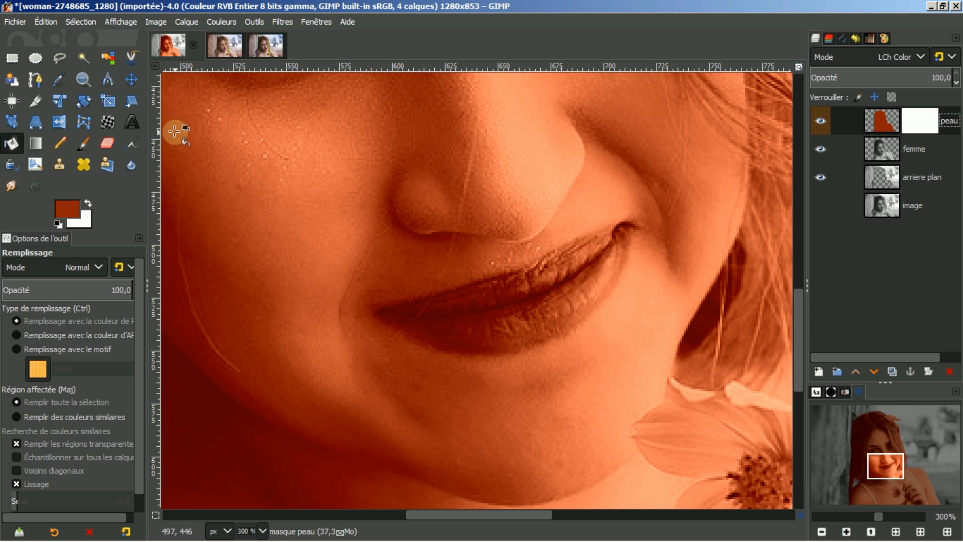
Step: Restore the default black and white colors and set up the Paintbrush with a brush size of 13
click(59, 225)
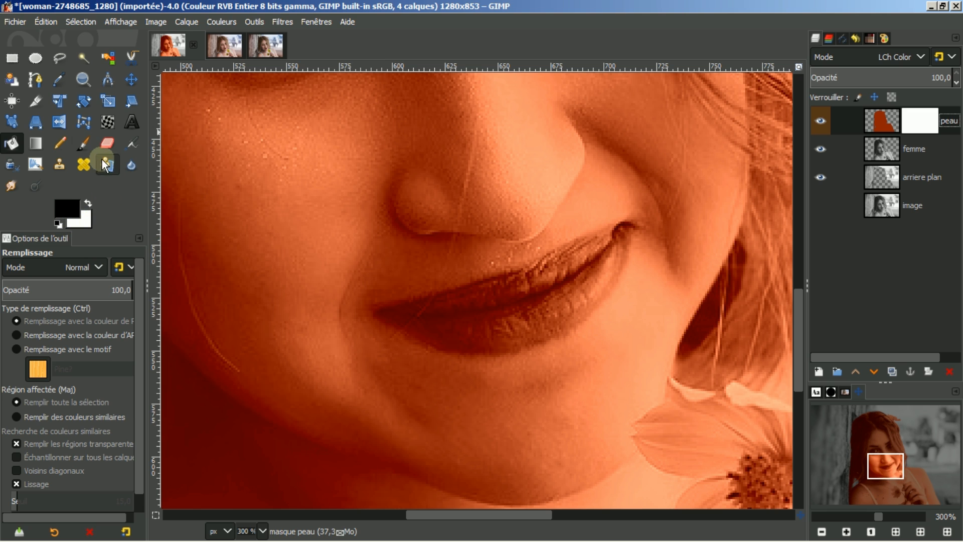
click(85, 140)
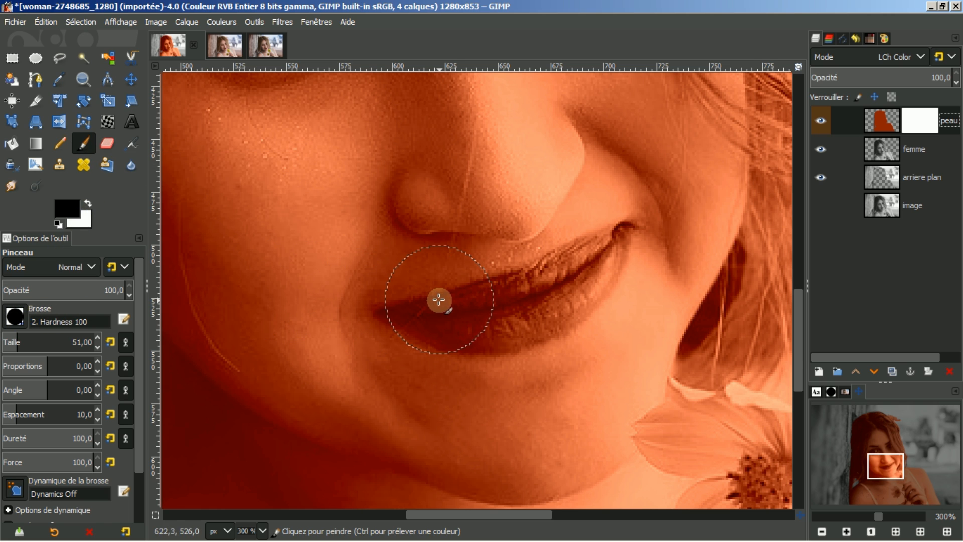
click(14, 343)
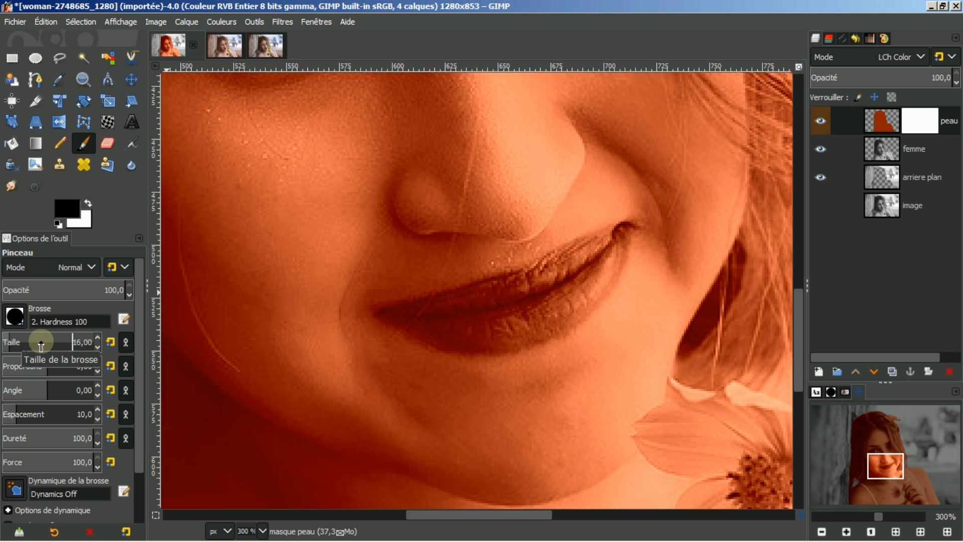
click(94, 348)
click(95, 348)
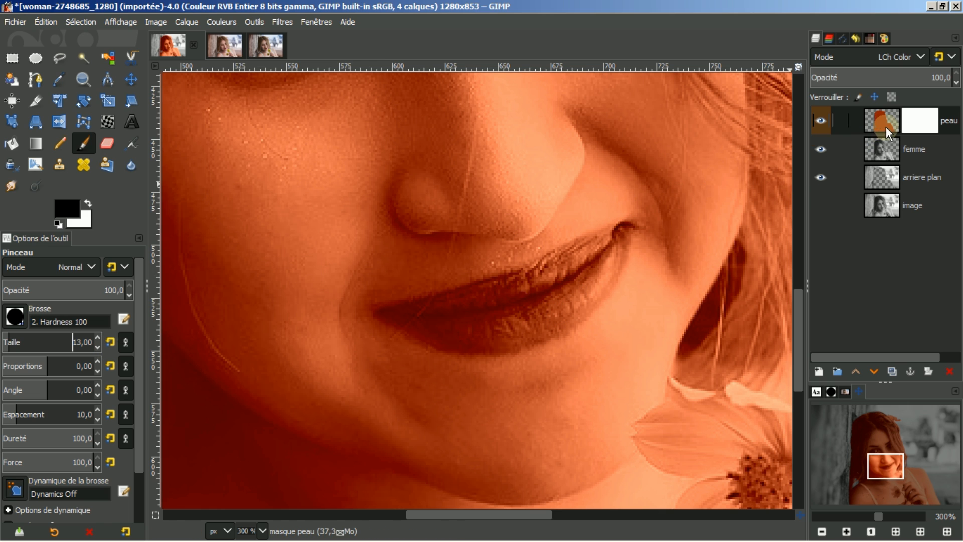
Step: Paint black over the woman's lips on the "peau" layer mask with the 13-pixel brush
mouse_move(537, 308)
mouse_down()
mouse_move(552, 309)
mouse_move(494, 309)
mouse_move(551, 274)
mouse_move(602, 265)
mouse_move(547, 307)
mouse_move(564, 284)
mouse_move(535, 323)
mouse_move(480, 329)
mouse_move(530, 324)
mouse_up()
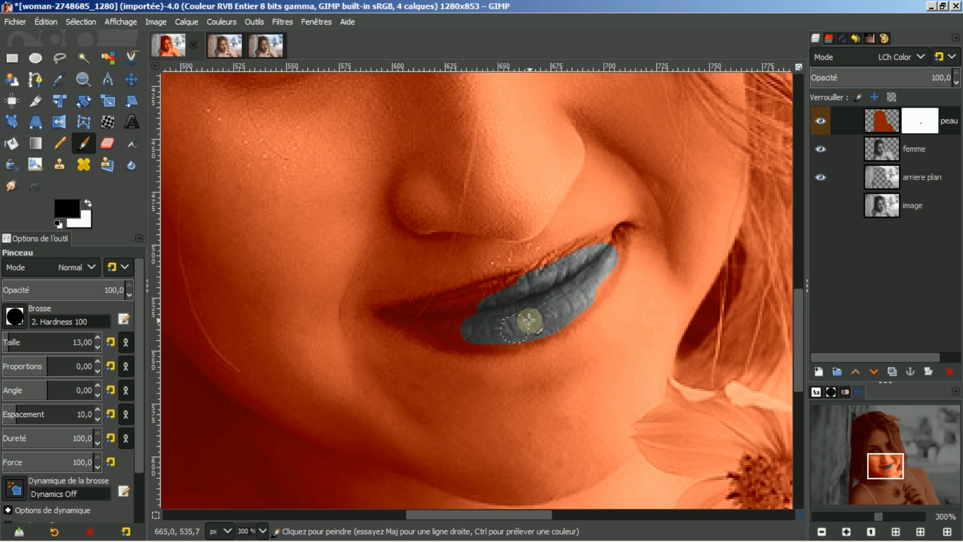
Step: Outline the woman's right eye with a closed Free Select selection that follows the edges of the eyelids
drag(795, 333, 808, 294)
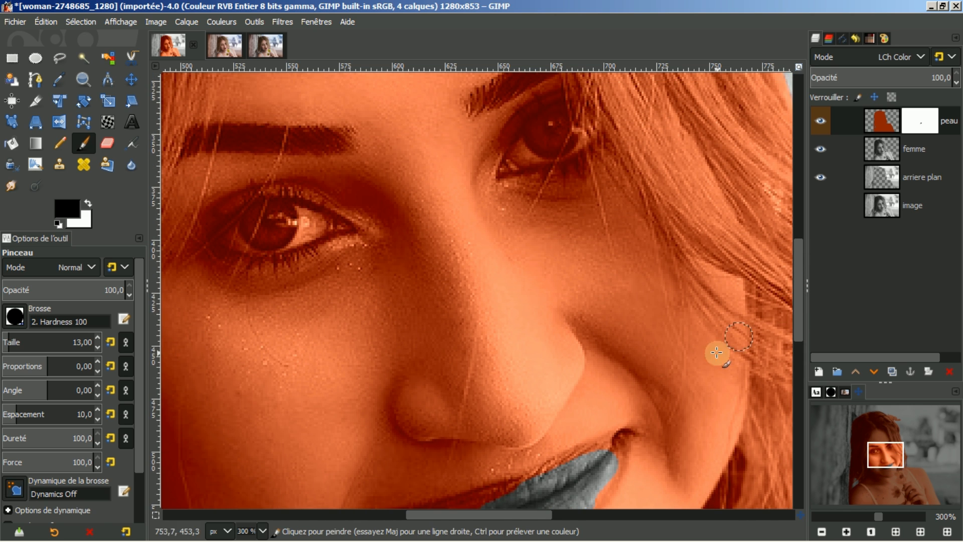
drag(517, 513, 486, 513)
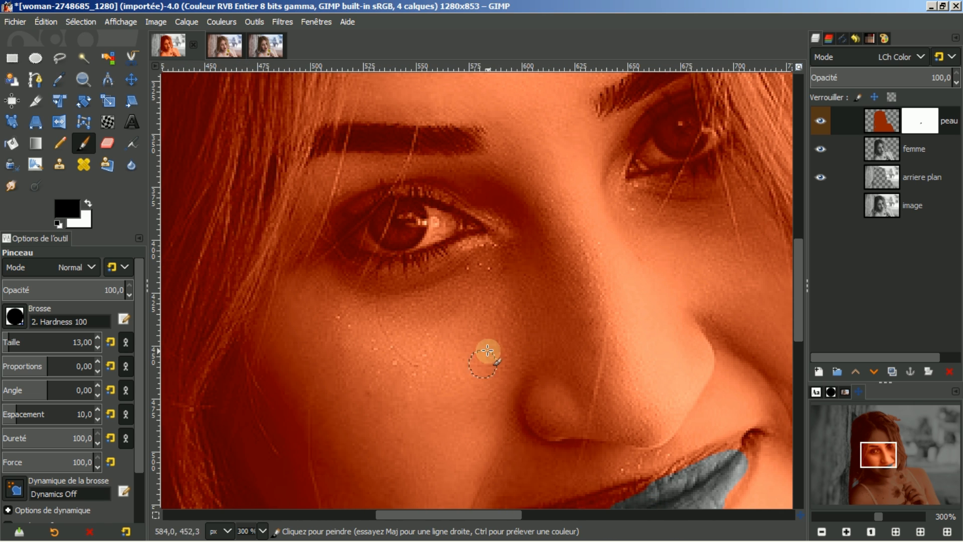
click(57, 56)
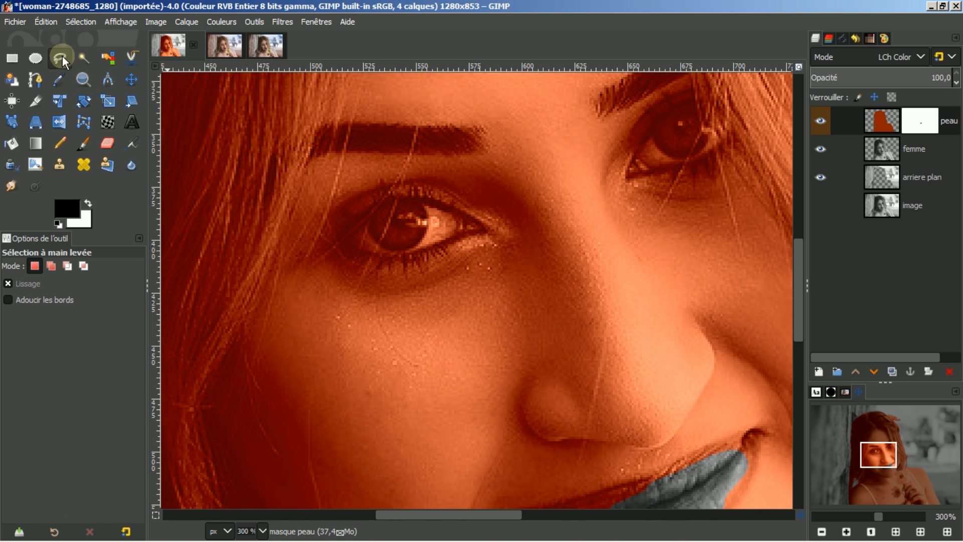
click(347, 239)
click(361, 221)
click(378, 208)
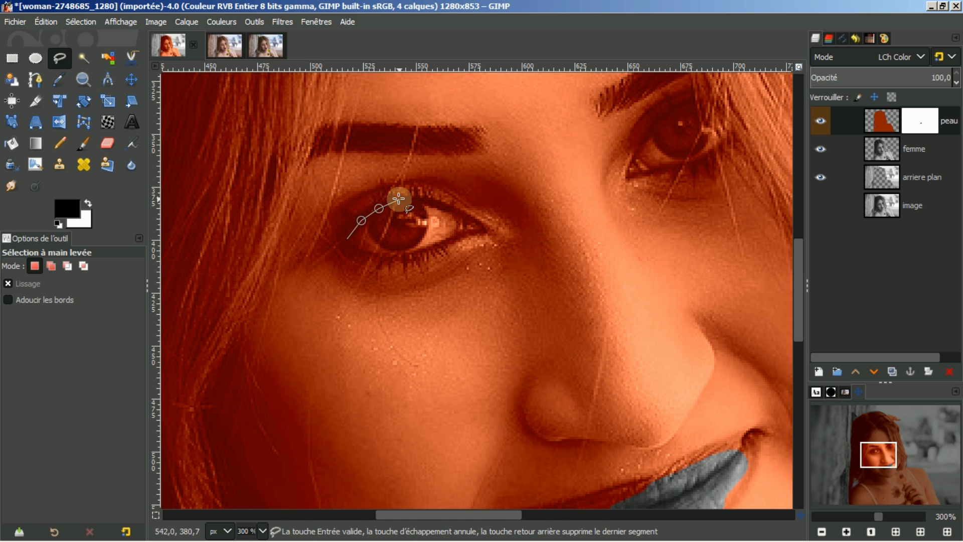
click(428, 204)
click(441, 208)
click(458, 216)
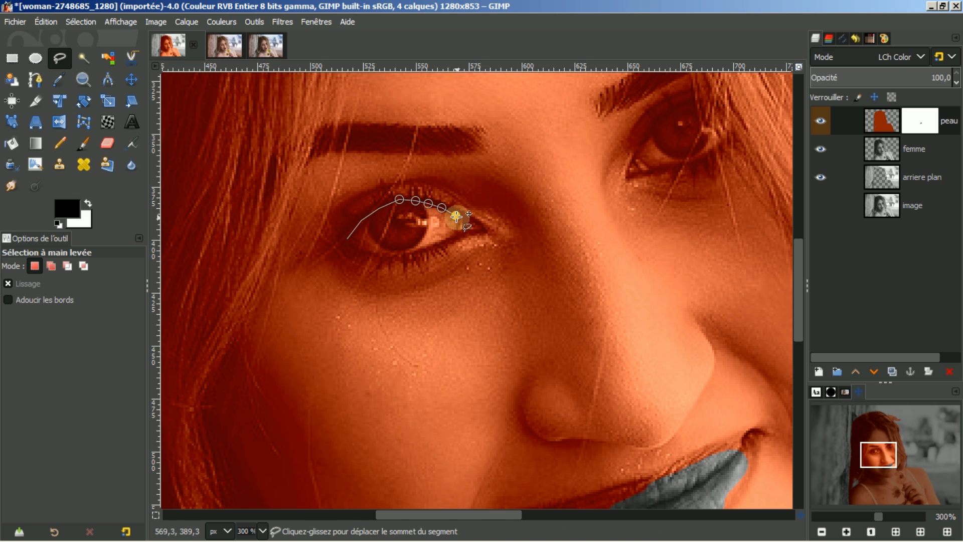
click(466, 220)
click(481, 225)
click(458, 233)
click(433, 247)
click(411, 254)
click(388, 256)
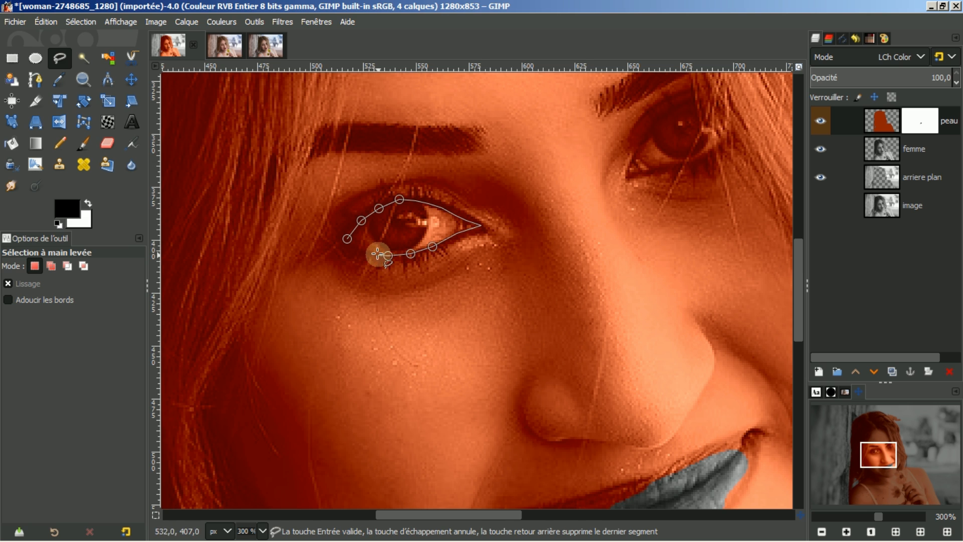
click(357, 242)
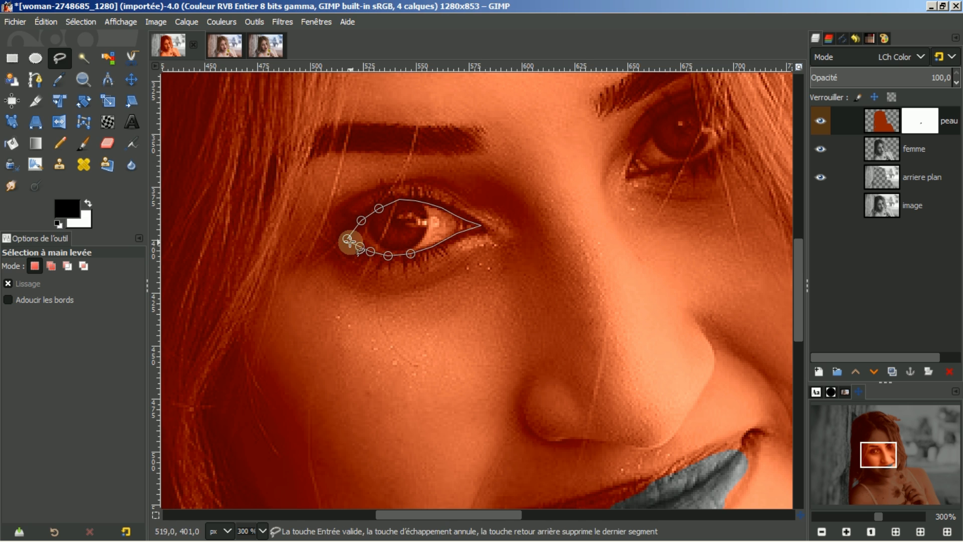
click(346, 238)
key(Return)
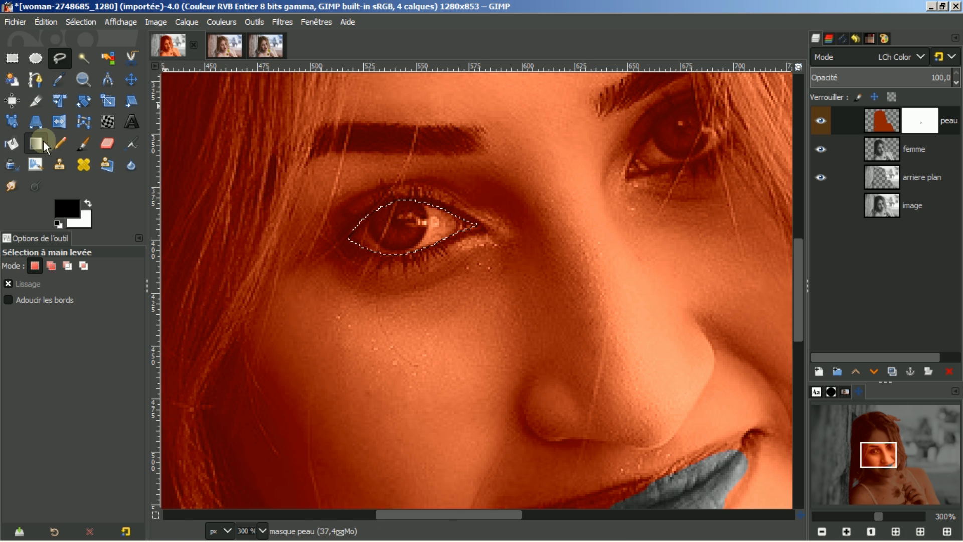
Step: Paint the selected eye black on the "peau" layer mask with the Paintbrush and clear the selection
click(85, 143)
mouse_move(441, 217)
mouse_down()
mouse_move(402, 223)
mouse_move(419, 243)
mouse_move(366, 221)
mouse_move(377, 242)
mouse_move(354, 235)
mouse_up()
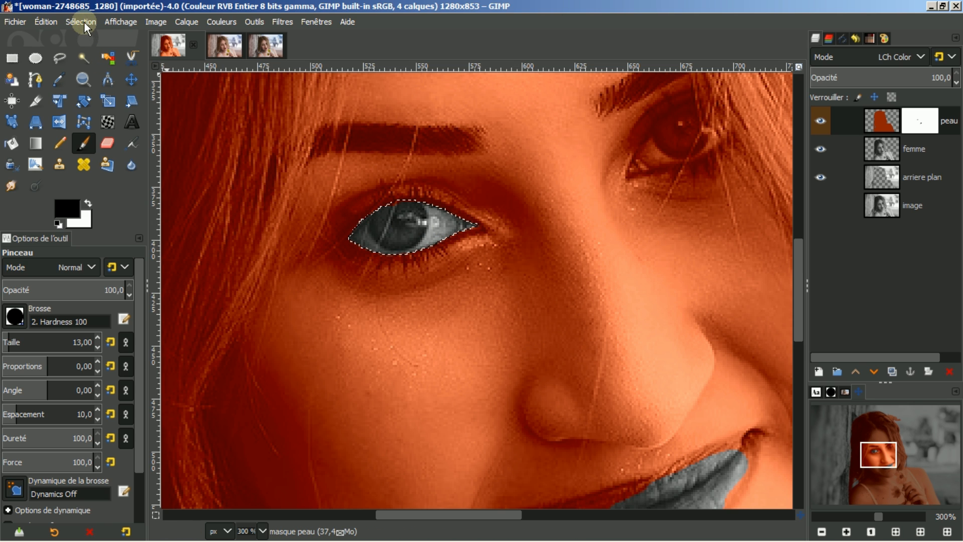
click(82, 21)
click(85, 53)
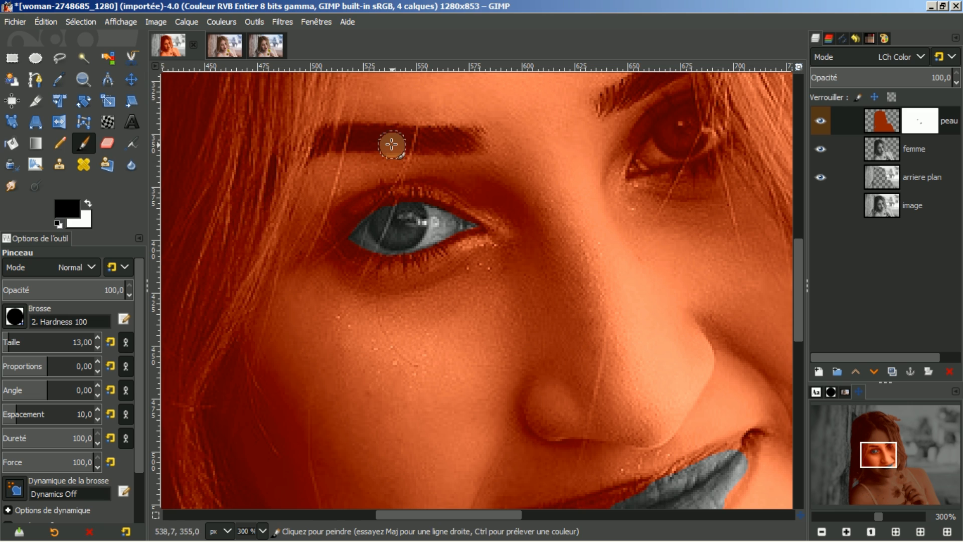
Step: Paint black along the middle of the woman's right eyebrow on the "peau" layer mask
drag(395, 142, 452, 141)
drag(362, 139, 384, 139)
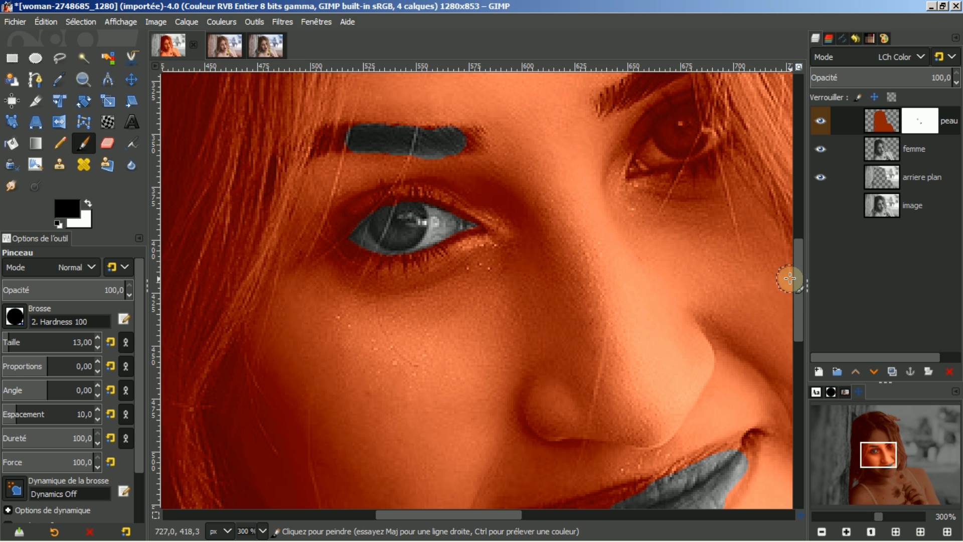
Step: Paint black mask strokes over the lower flower's center, the fingernail and a section of each shoulder strap
drag(798, 283, 788, 420)
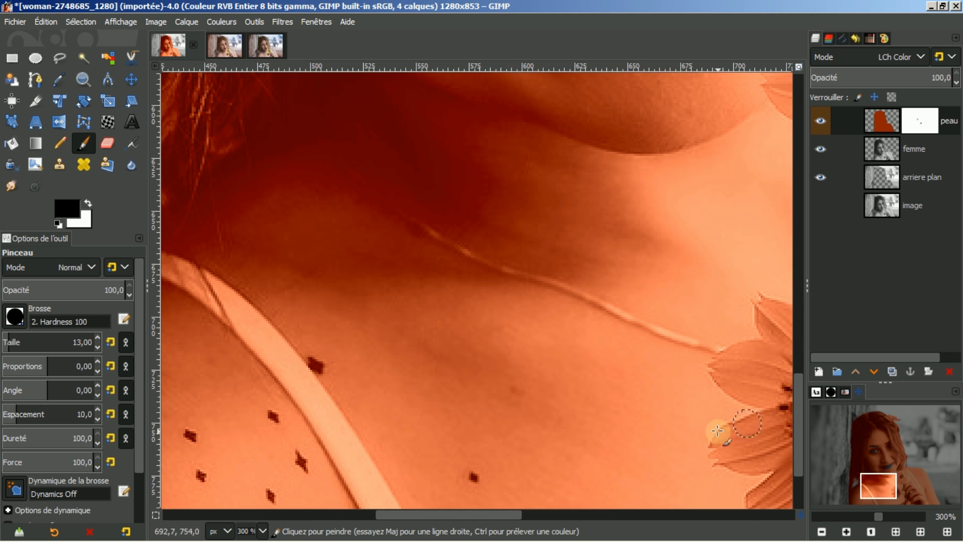
drag(468, 513, 522, 508)
mouse_move(582, 335)
mouse_down()
mouse_move(589, 362)
mouse_move(557, 361)
mouse_move(567, 366)
mouse_move(543, 375)
mouse_move(575, 373)
mouse_move(589, 404)
mouse_move(557, 439)
mouse_move(574, 436)
mouse_move(603, 391)
mouse_up()
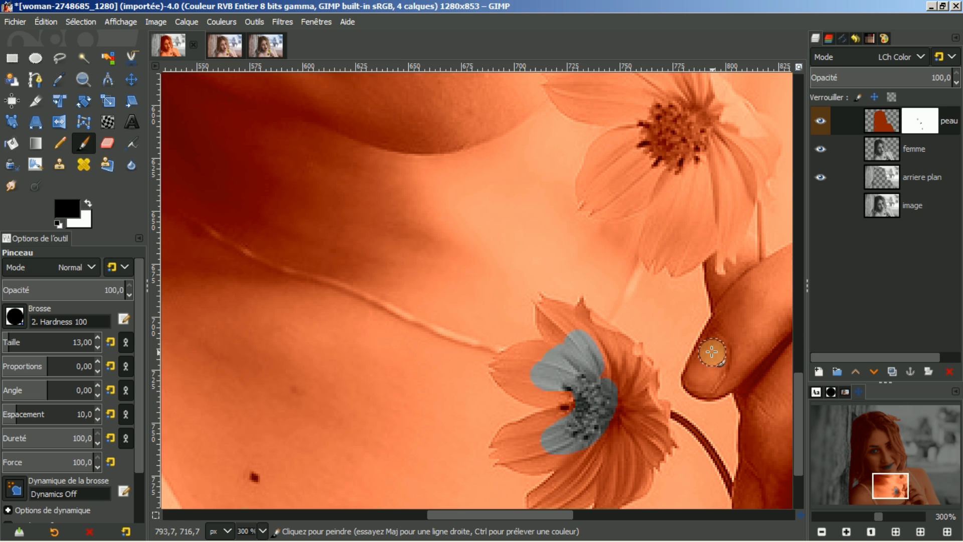
drag(711, 357, 707, 377)
drag(511, 514, 560, 516)
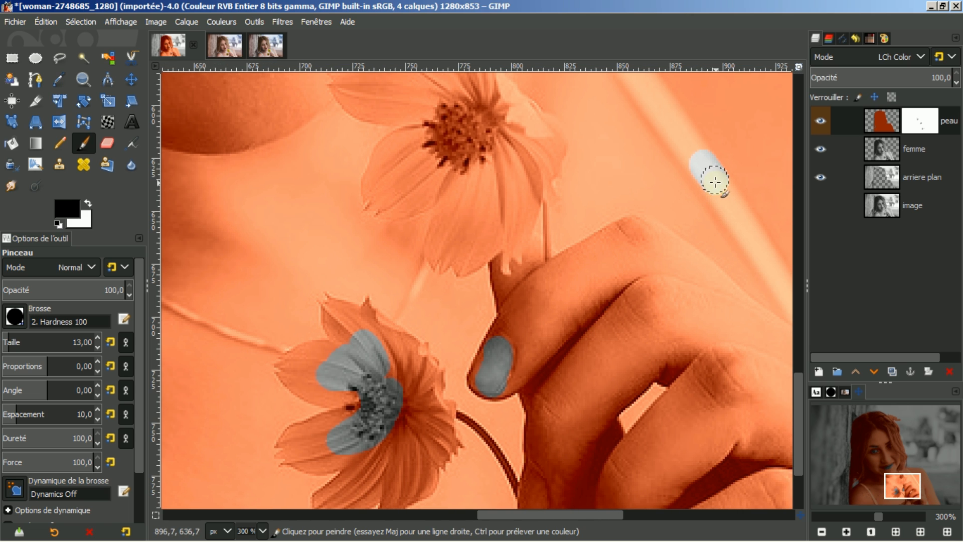
drag(531, 511, 423, 514)
drag(253, 328, 297, 377)
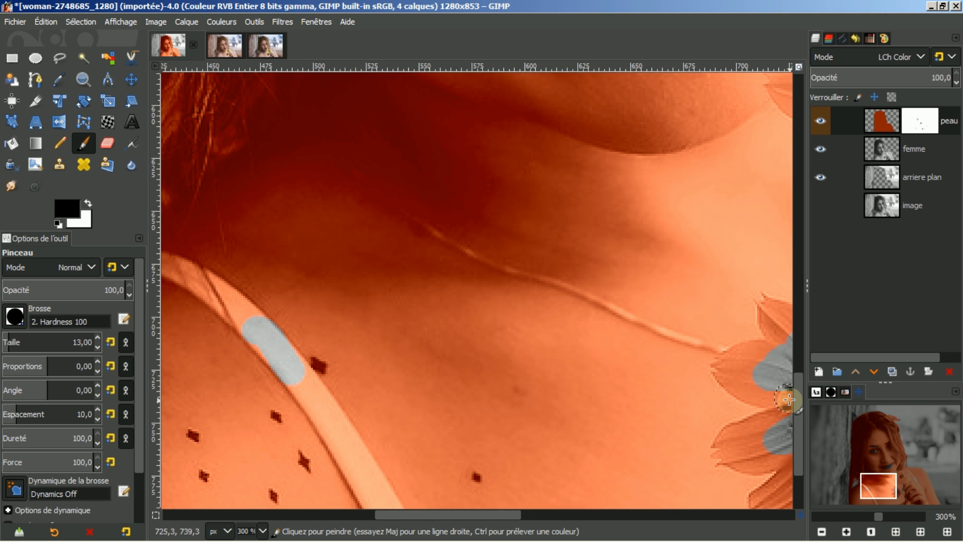
Step: Switch to the Hardness 075 brush at size 51 and paint black over the hair around the forehead on the mask
drag(799, 409, 821, 161)
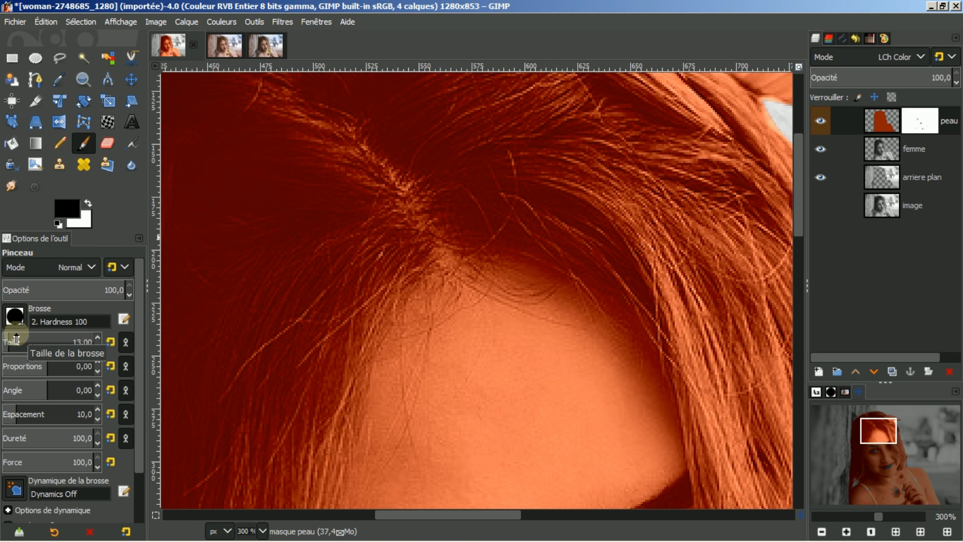
drag(16, 342, 26, 321)
click(16, 316)
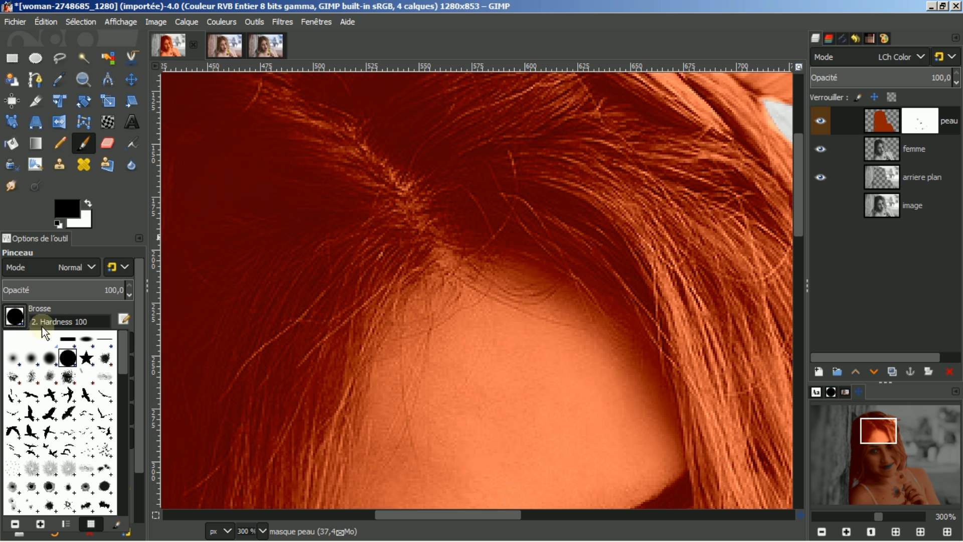
click(50, 357)
mouse_move(469, 176)
mouse_down()
mouse_move(520, 188)
mouse_move(483, 207)
mouse_move(568, 219)
mouse_move(659, 258)
mouse_move(695, 283)
mouse_move(716, 318)
mouse_up()
mouse_move(404, 221)
mouse_down()
mouse_move(437, 211)
mouse_move(393, 231)
mouse_move(357, 287)
mouse_move(312, 407)
mouse_up()
mouse_move(803, 218)
mouse_down()
mouse_move(811, 302)
mouse_move(815, 286)
mouse_up()
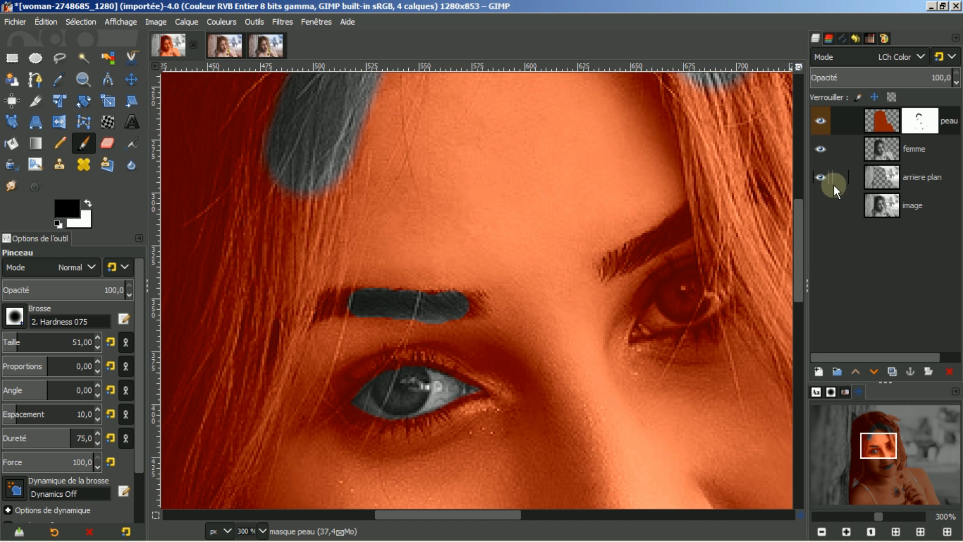
click(896, 533)
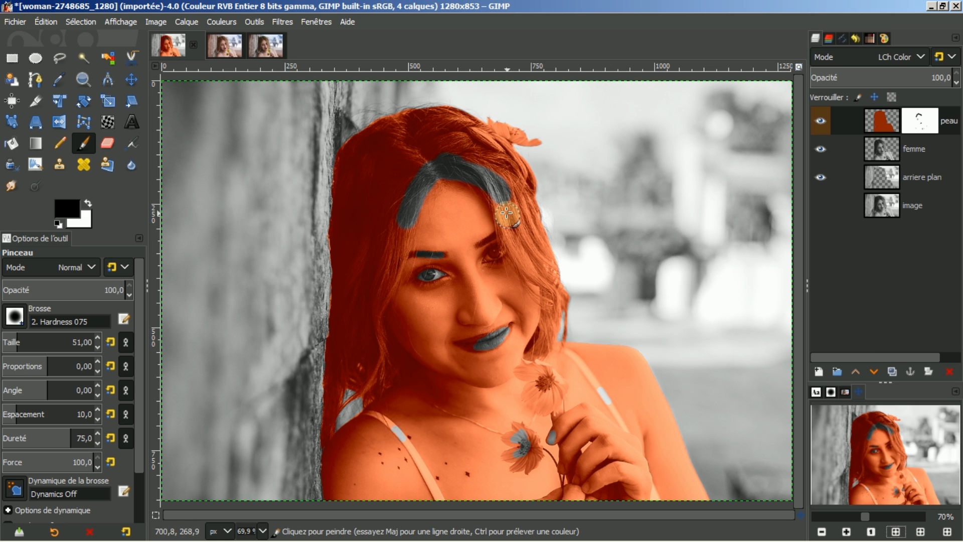
click(499, 198)
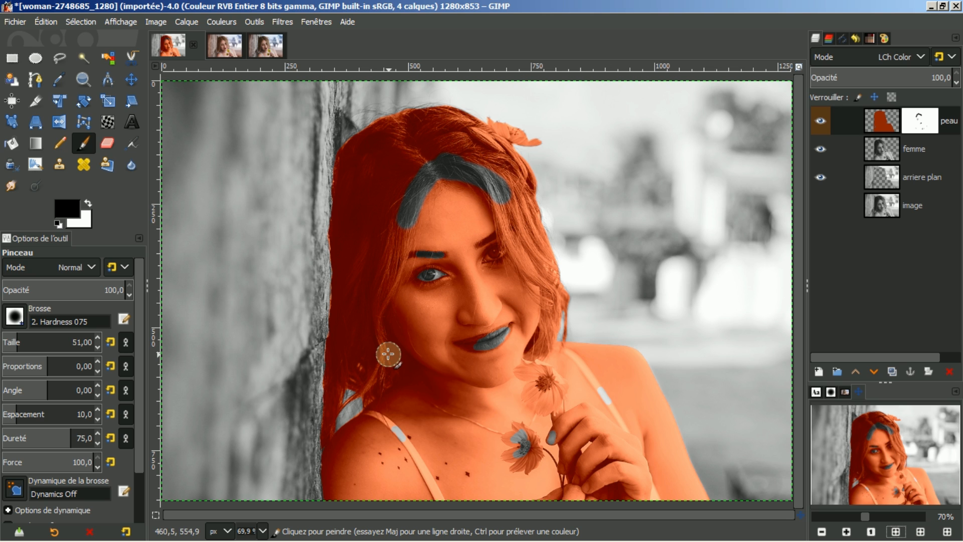
mouse_move(30, 540)
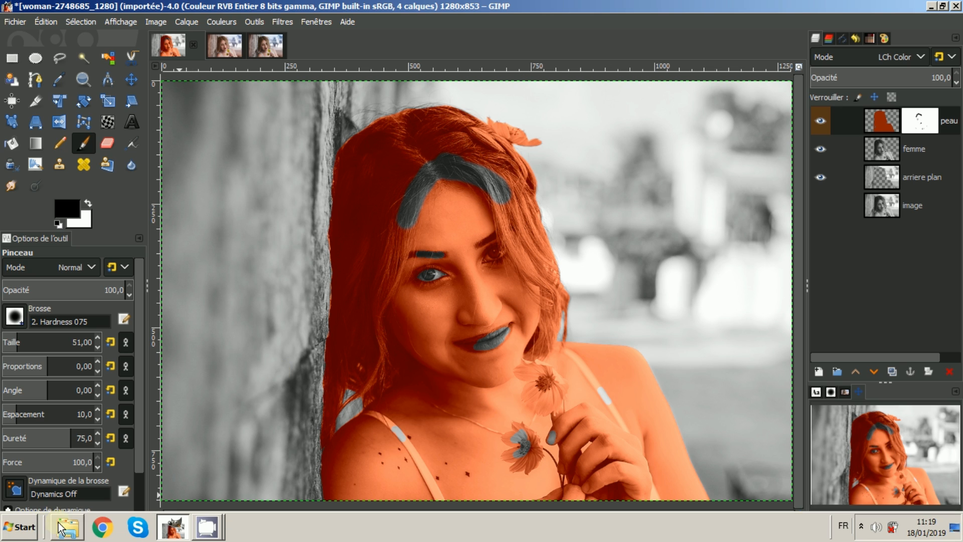
mouse_move(207, 528)
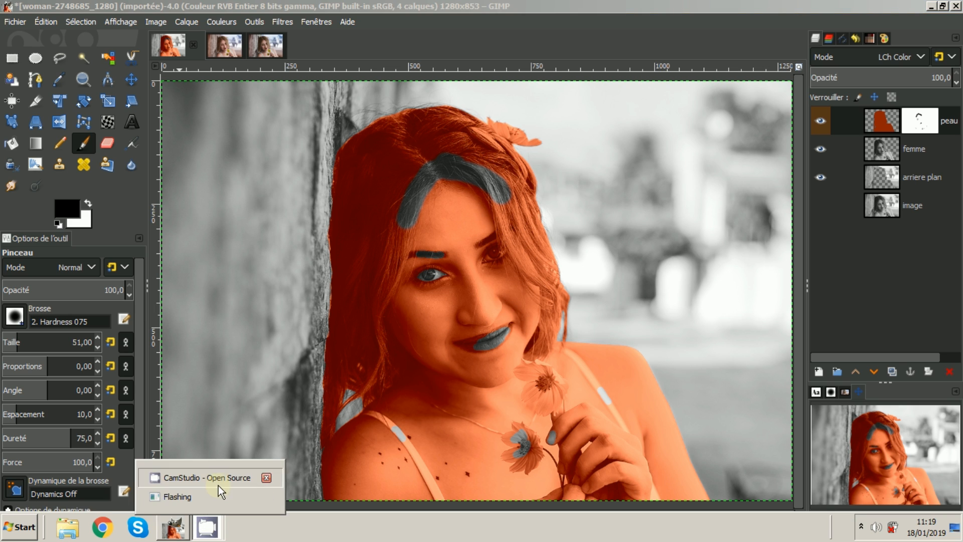
click(204, 477)
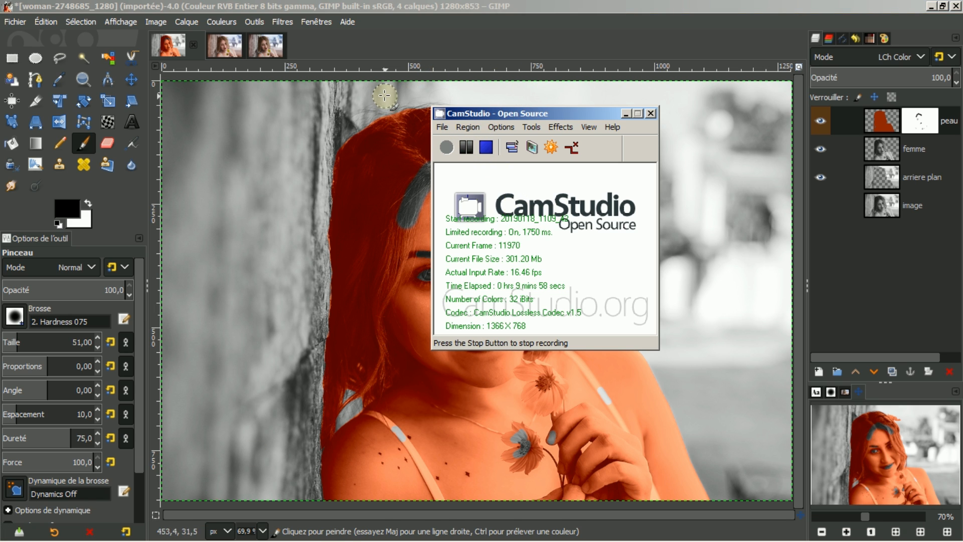
click(400, 211)
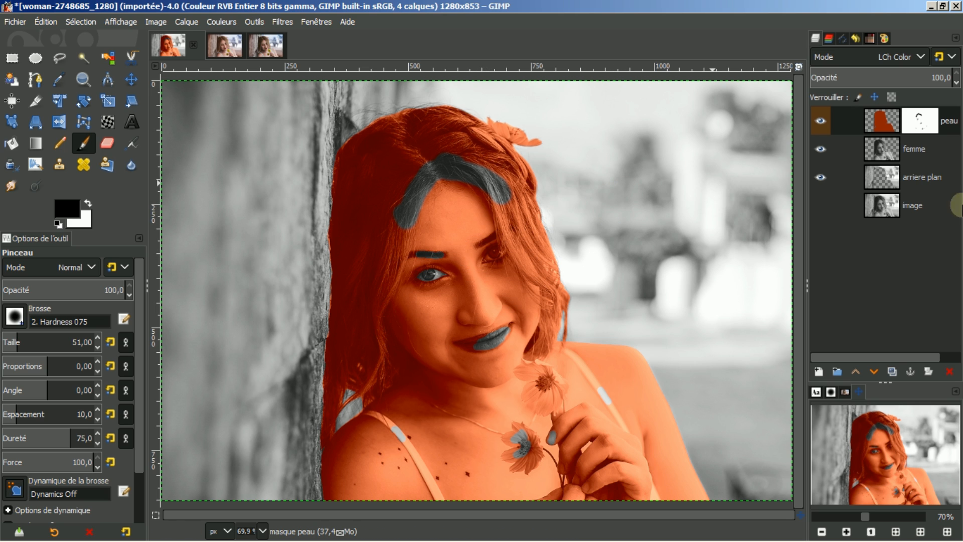
Step: Open girl-2363821_1920.jpg from the recently used documents as a skin color reference
click(846, 391)
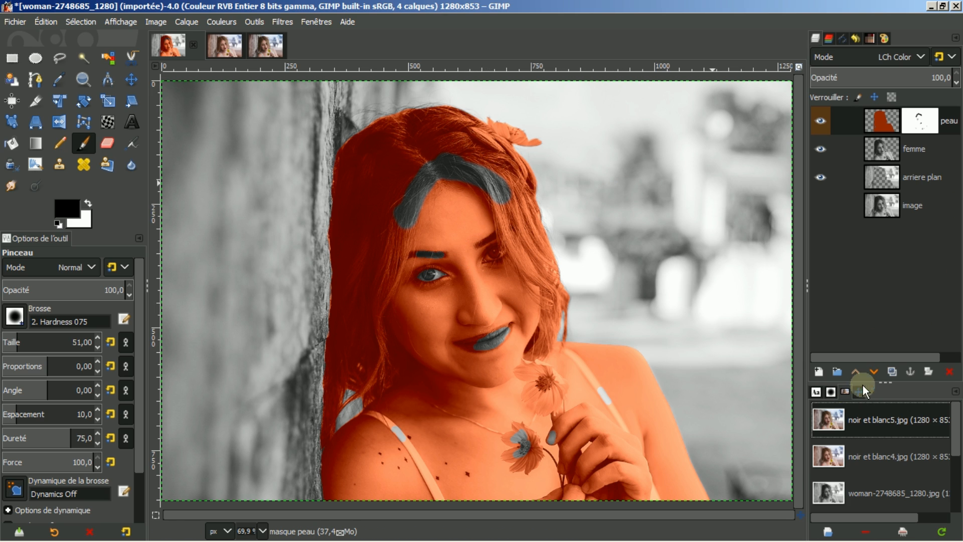
scroll(956, 446, down, 1)
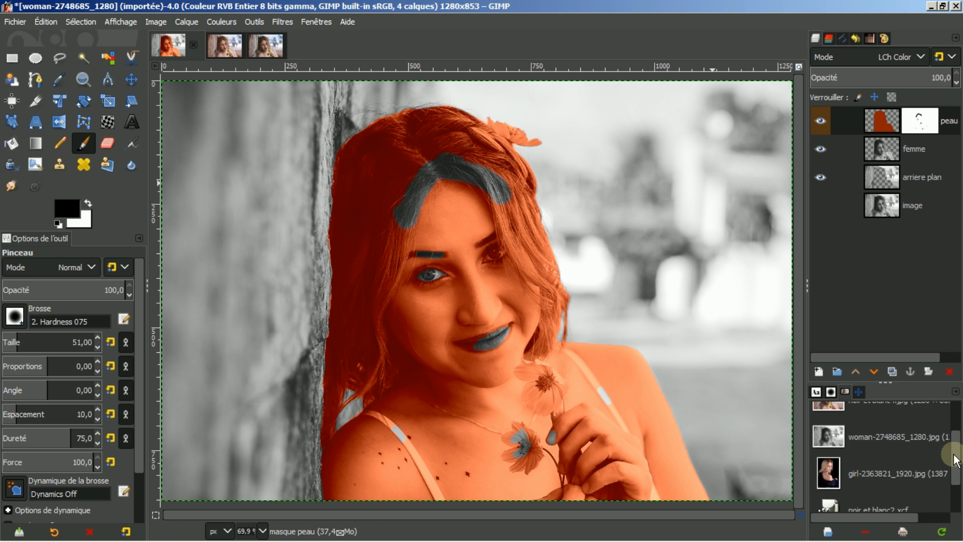
click(873, 472)
click(826, 528)
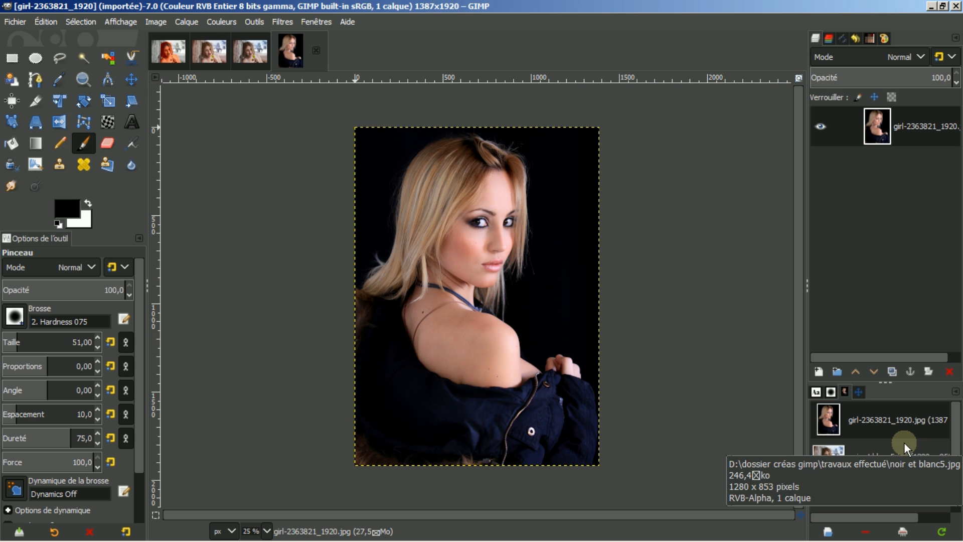
Step: Sample several skin tones from the blonde woman's back and shoulder as the foreground color with the Color Picker
click(858, 393)
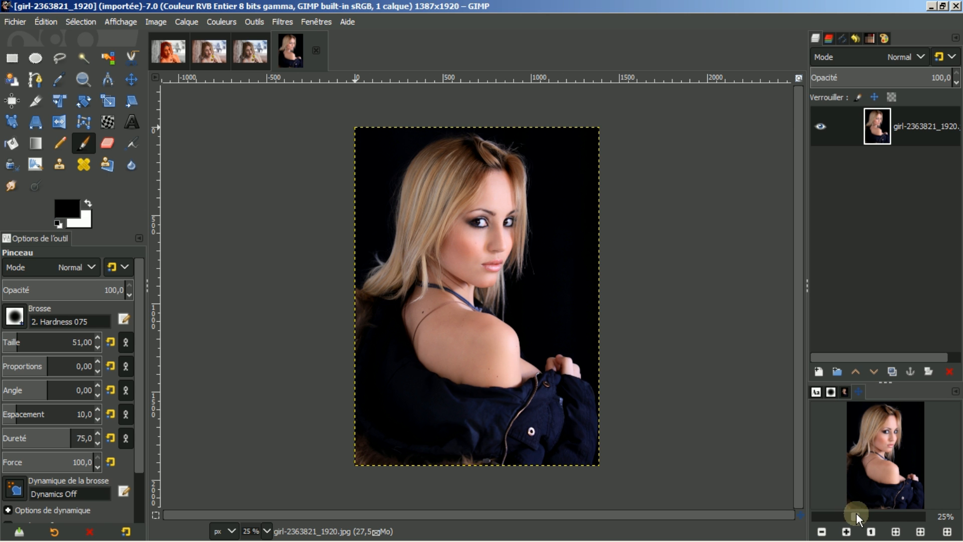
click(847, 531)
click(846, 531)
click(847, 532)
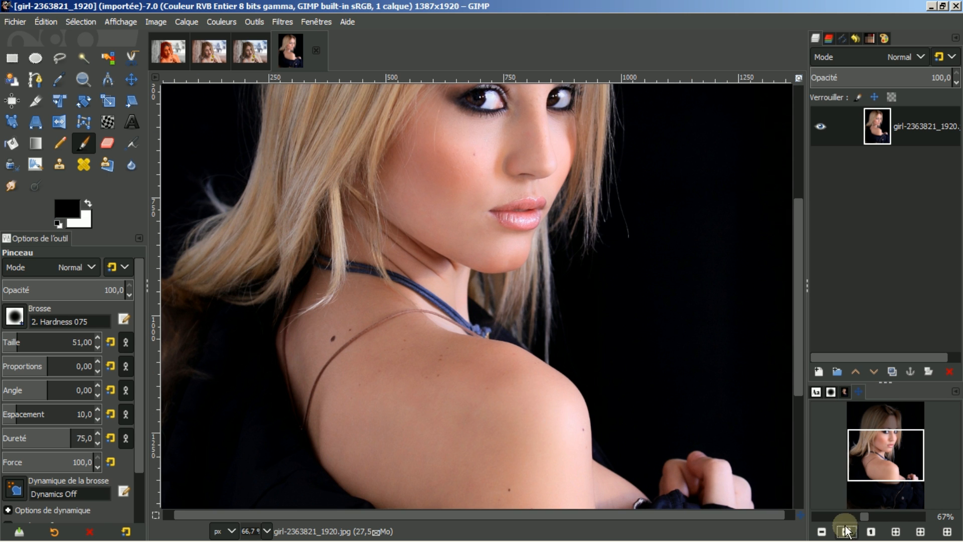
drag(796, 303, 796, 337)
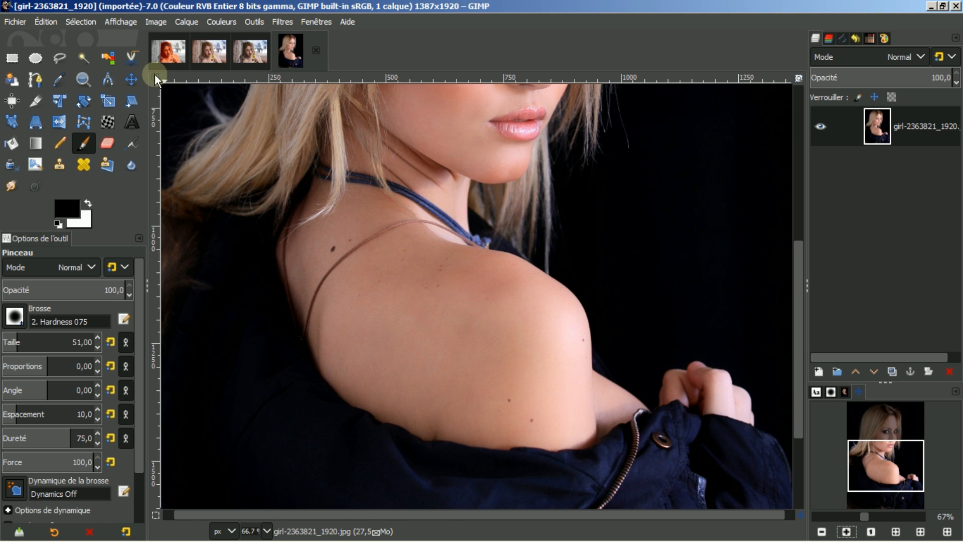
click(60, 81)
click(383, 308)
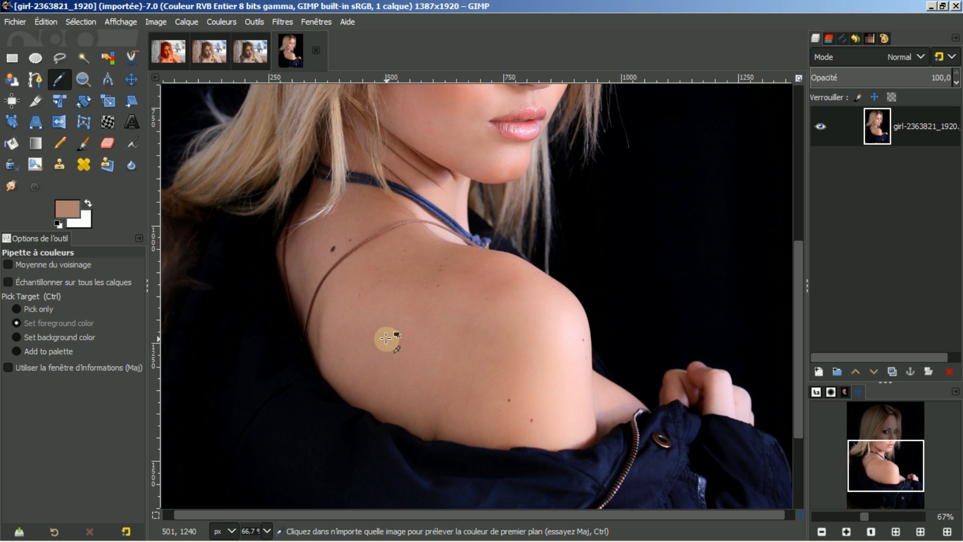
click(542, 372)
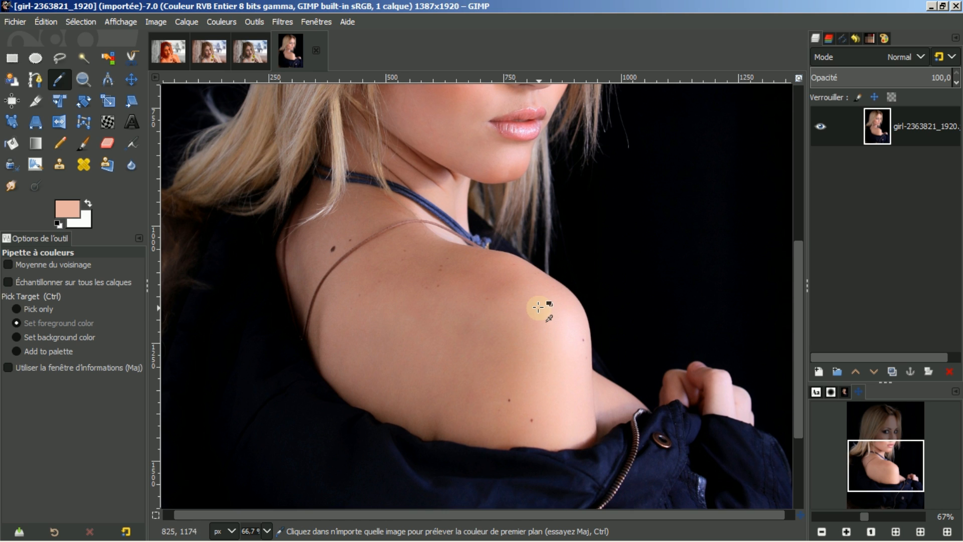
click(479, 271)
click(446, 260)
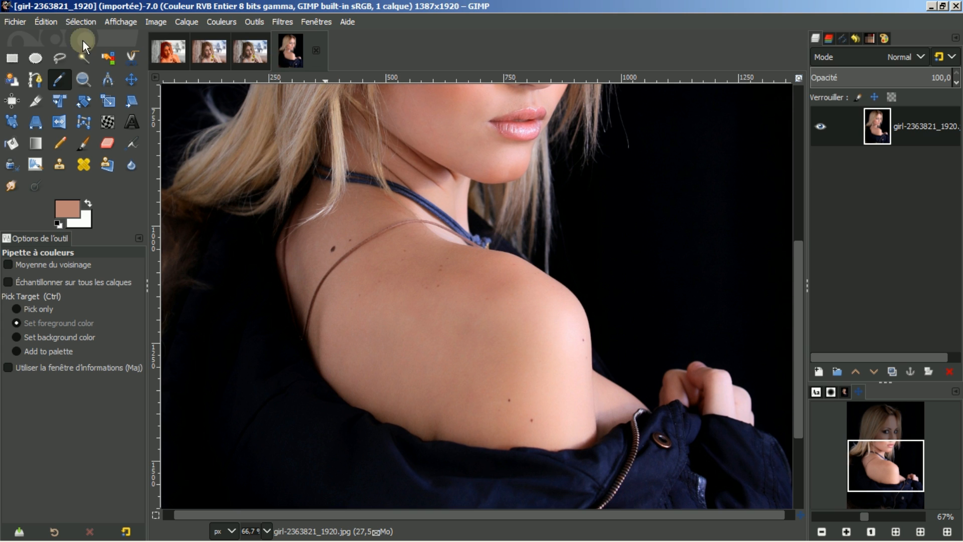
Step: Make a rectangular selection of about 411 × 241 px over the skin of the blonde woman's shoulder
click(12, 59)
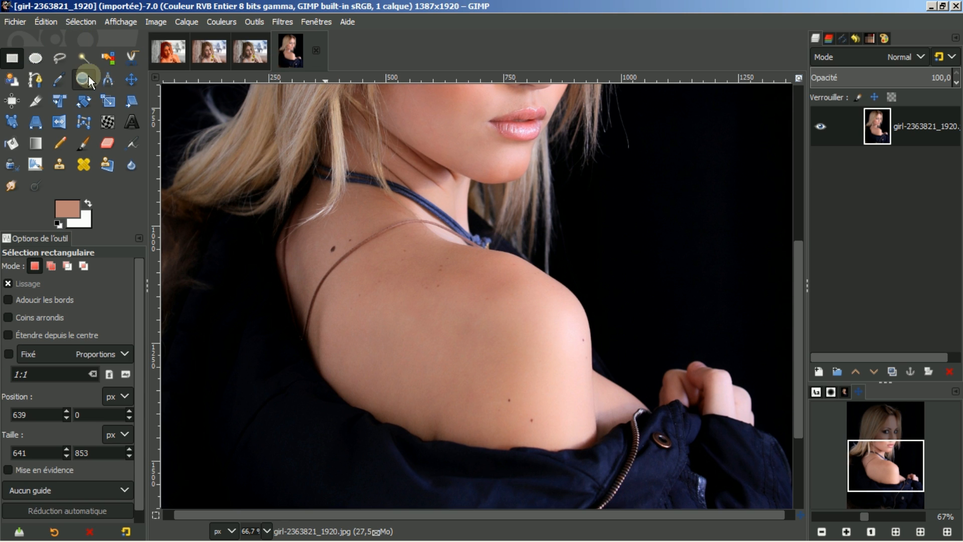
drag(352, 279, 545, 393)
click(437, 329)
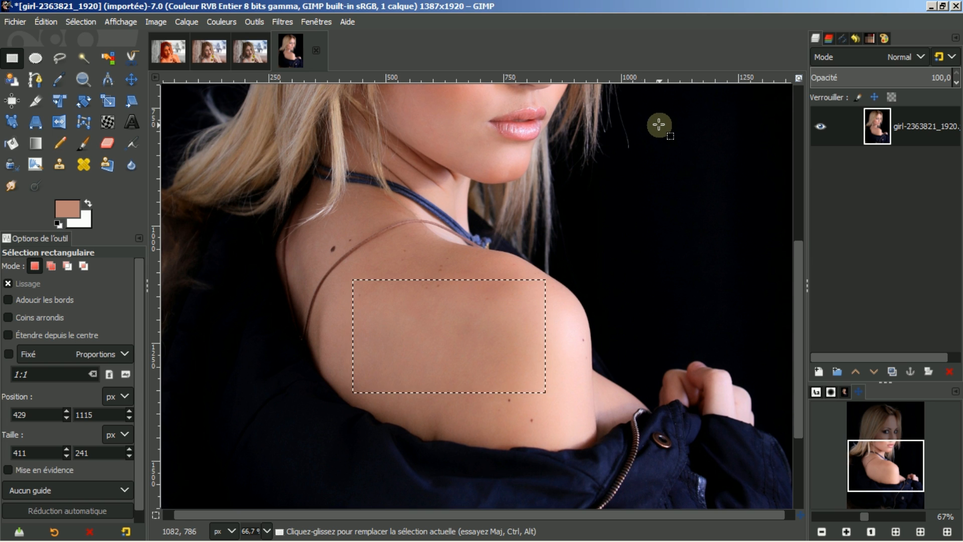
Step: Try the Pixelize filter on the shoulder selection with a block width and height of 474
click(282, 23)
mouse_move(315, 95)
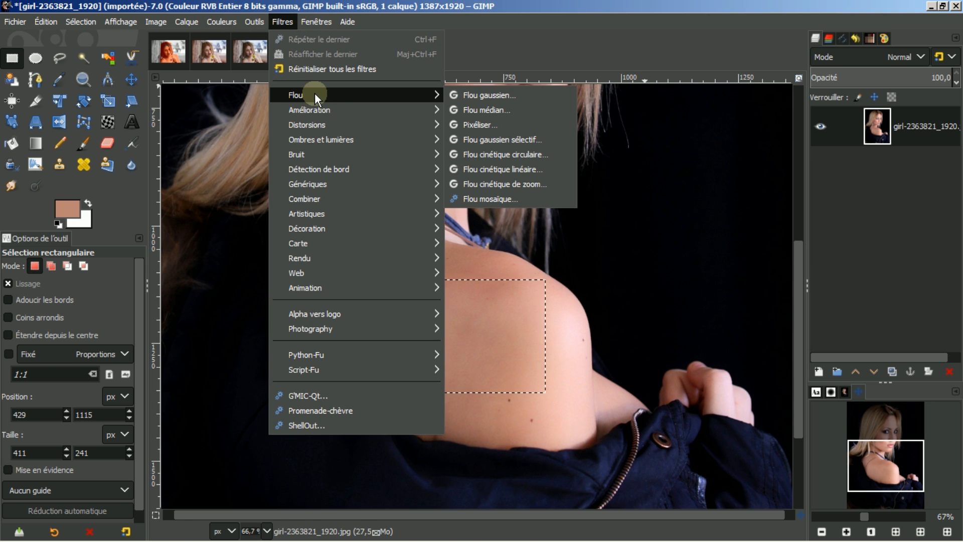
click(491, 132)
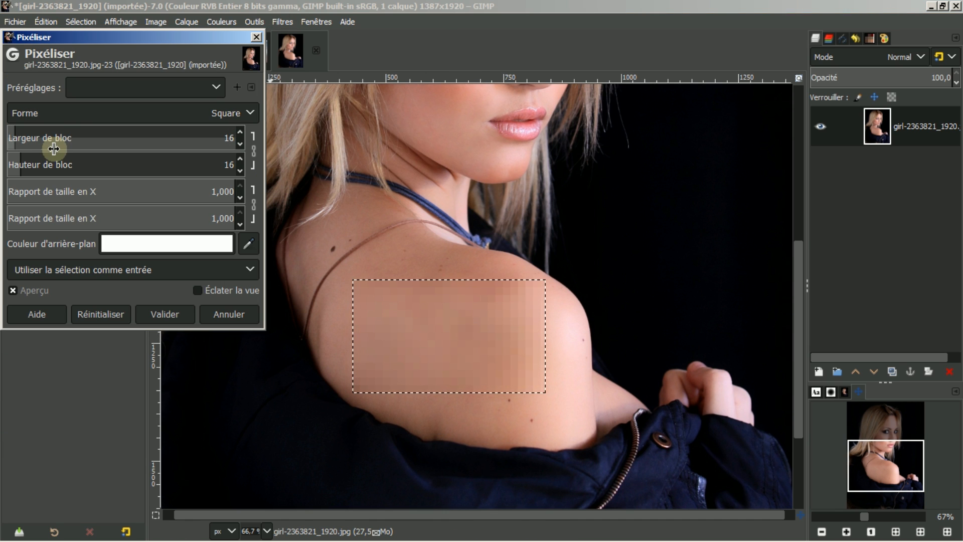
click(63, 135)
drag(69, 139, 269, 134)
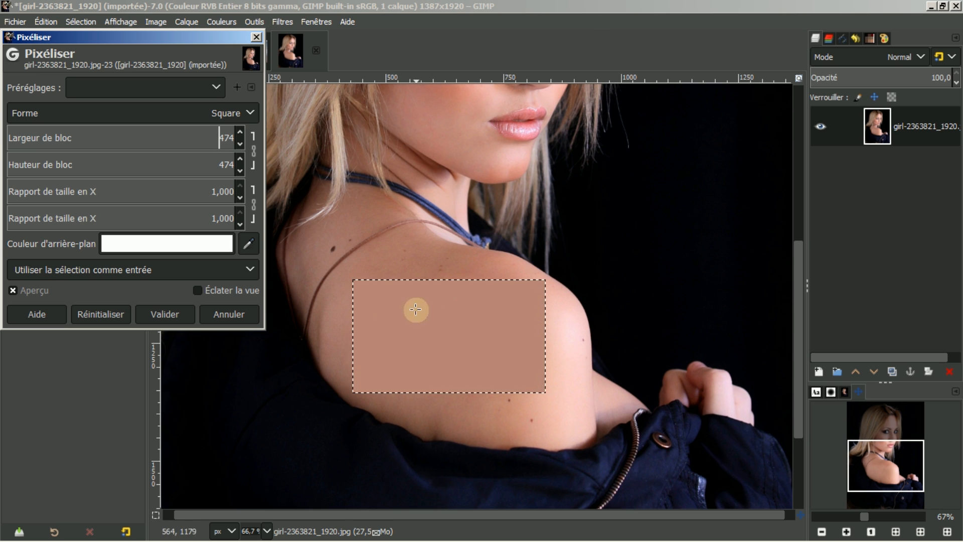
click(221, 315)
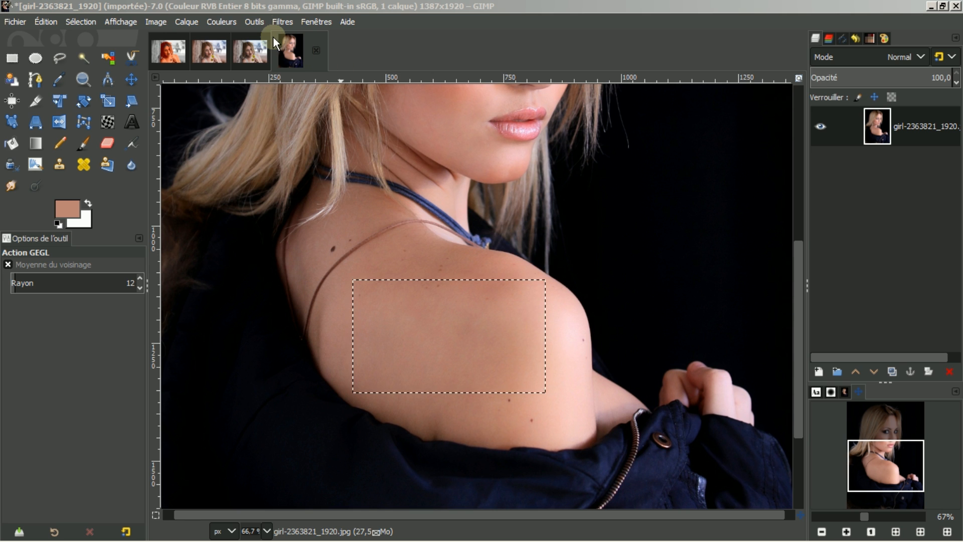
Step: Apply a Gaussian blur of 140.34 in X and Y to the shoulder selection and sample its skin tone with the Color Picker
click(282, 23)
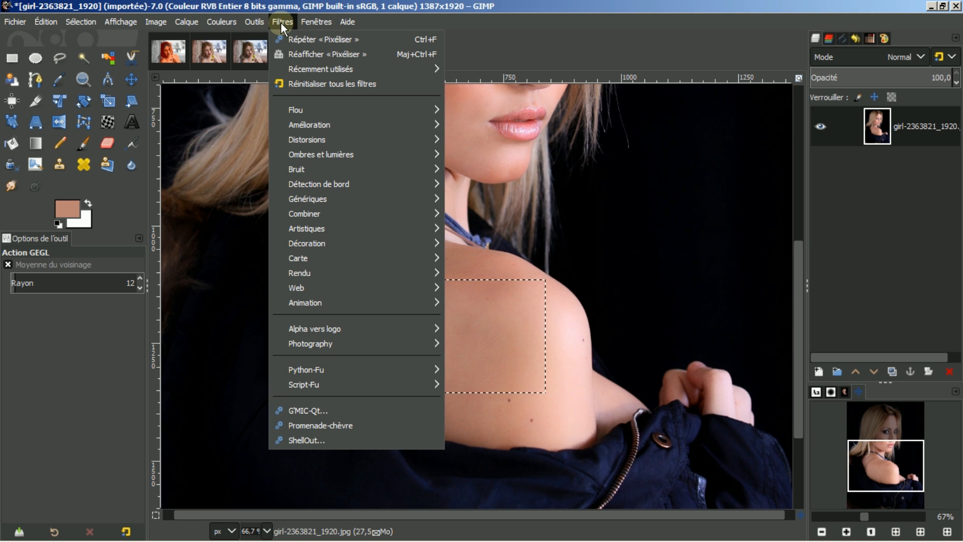
click(291, 106)
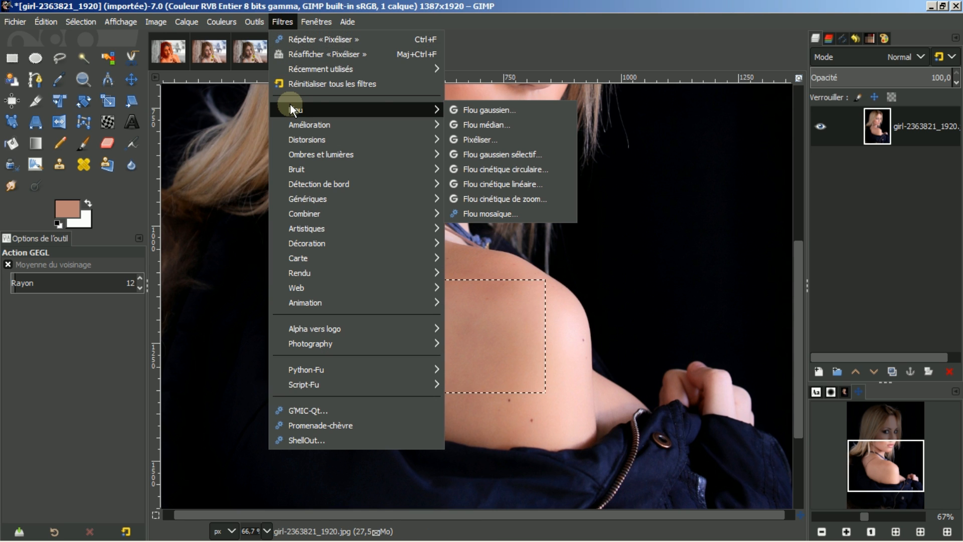
click(476, 108)
drag(167, 111, 206, 108)
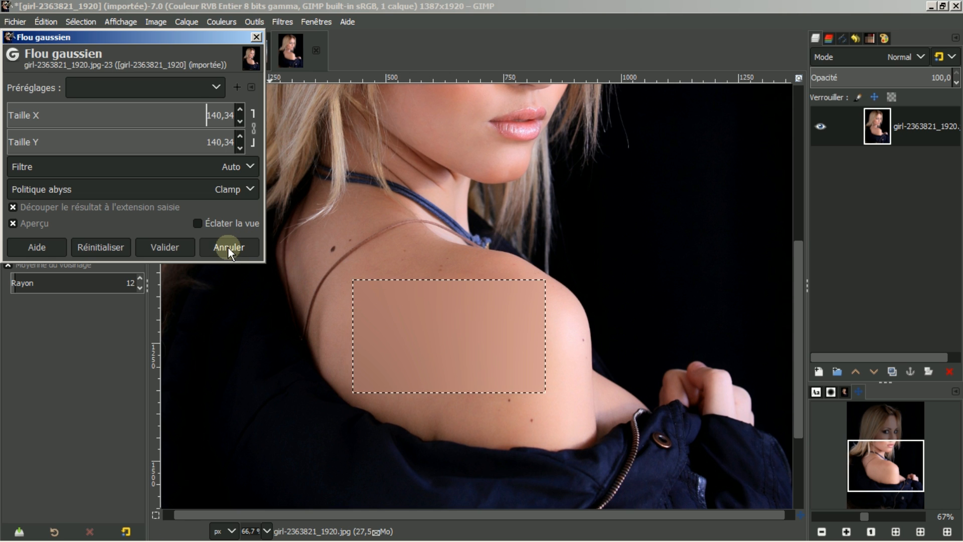
click(164, 246)
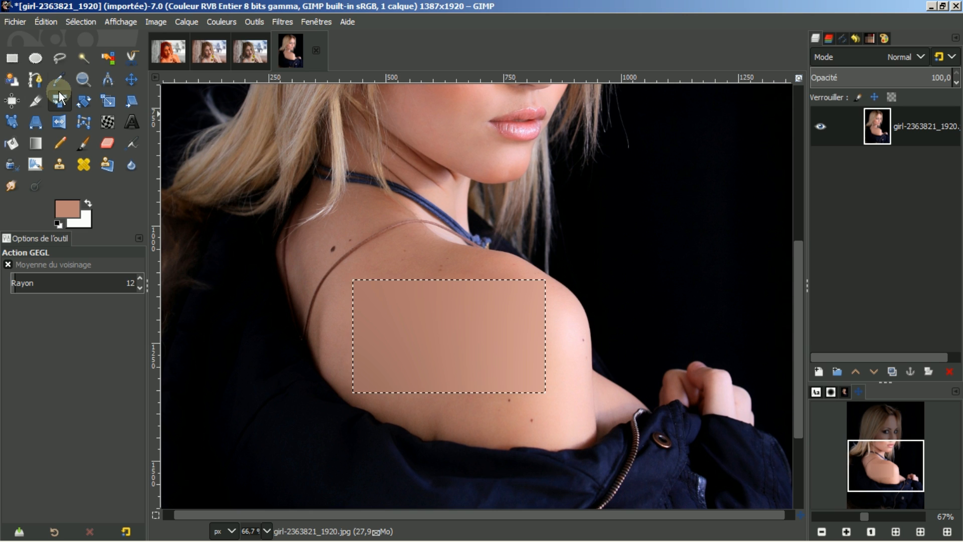
click(58, 80)
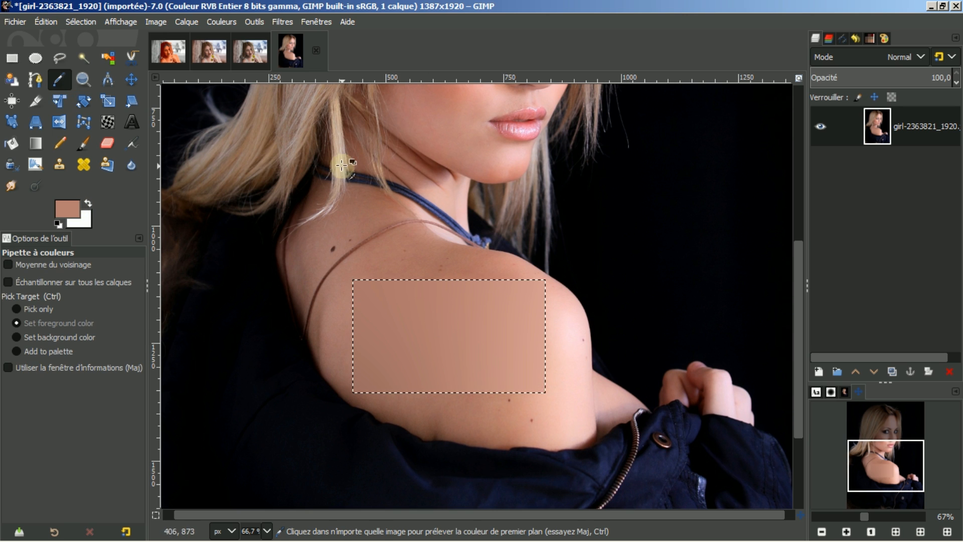
Step: Switch to the woman-2748685_1280 image, activate the peau layer itself instead of its mask, and convert its alpha to a selection
click(170, 52)
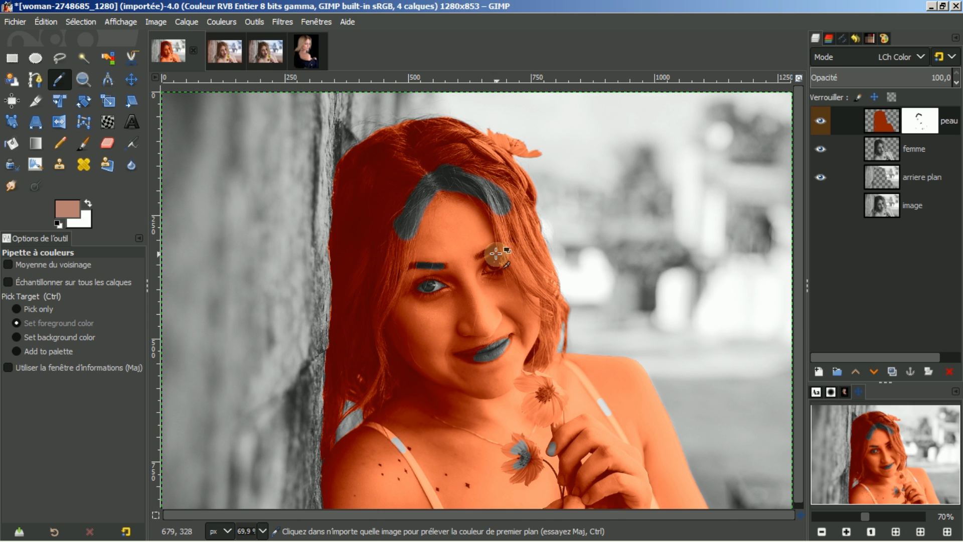
right_click(883, 121)
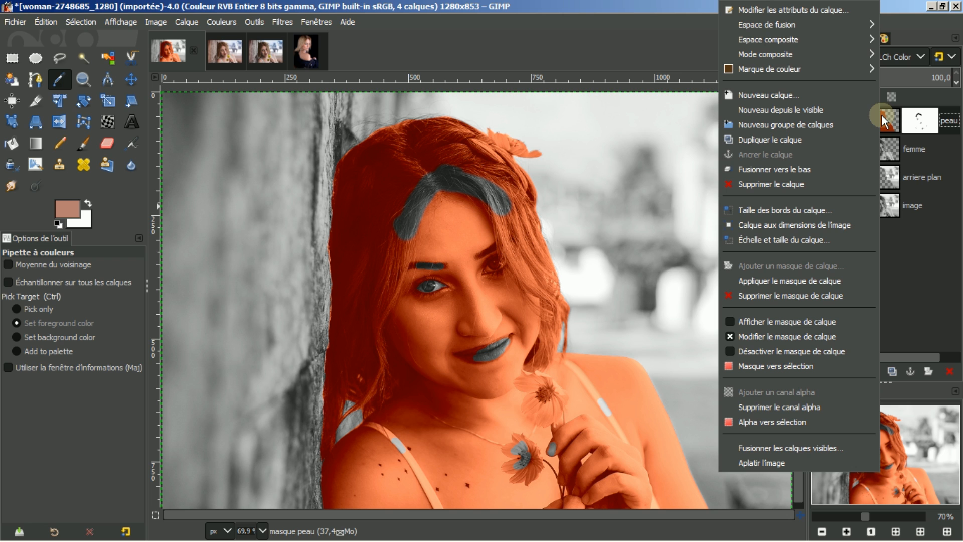
click(893, 118)
click(889, 122)
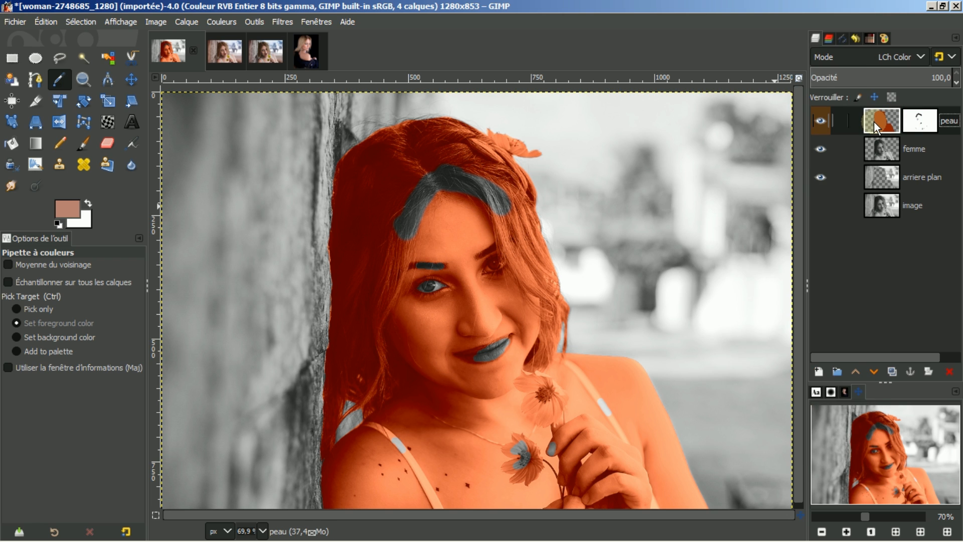
right_click(875, 121)
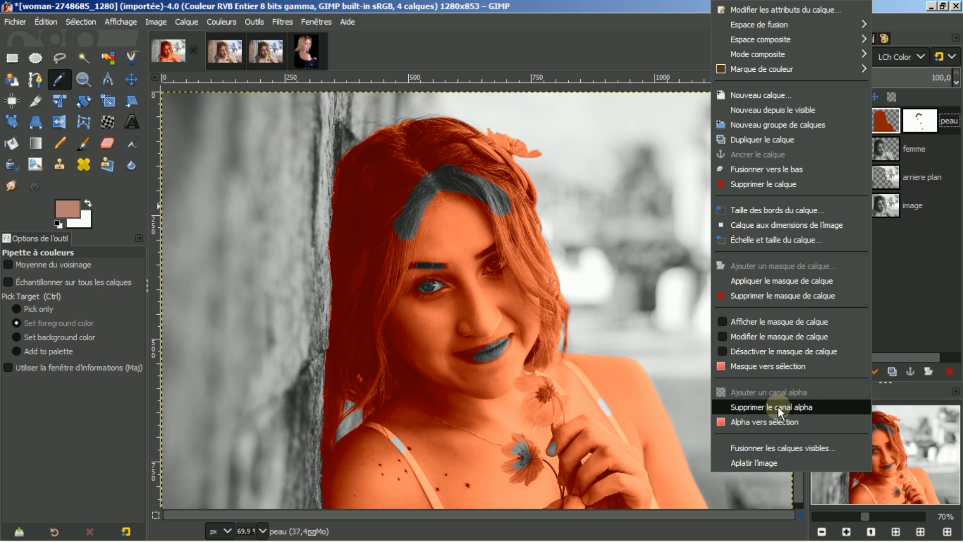
click(772, 420)
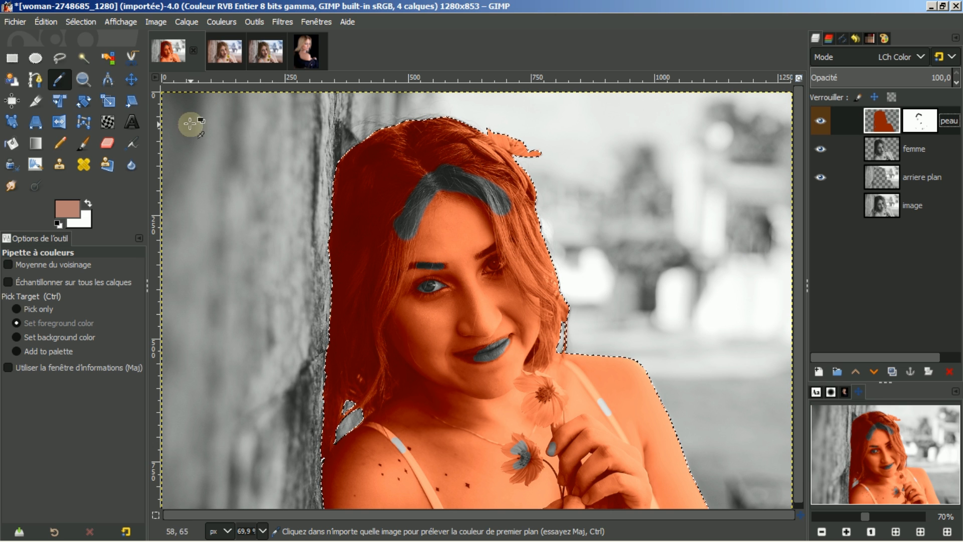
Step: Fill the selected area of the peau layer with the sampled skin tone using Bucket Fill, and clear the selection
click(11, 144)
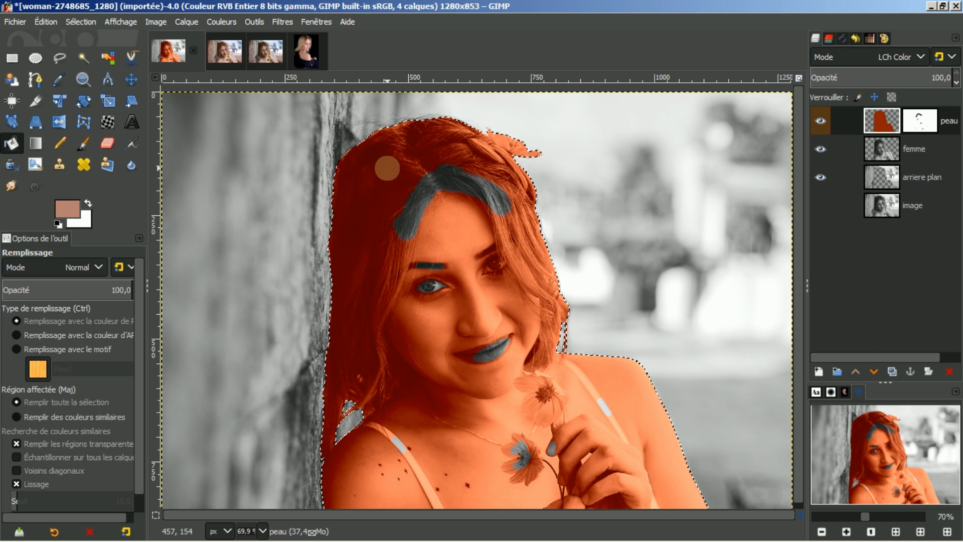
click(387, 167)
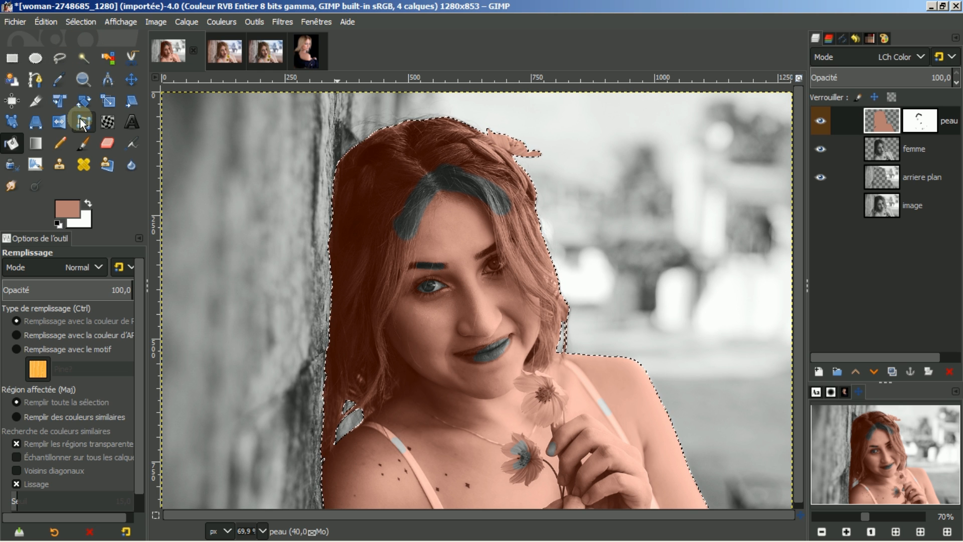
click(46, 21)
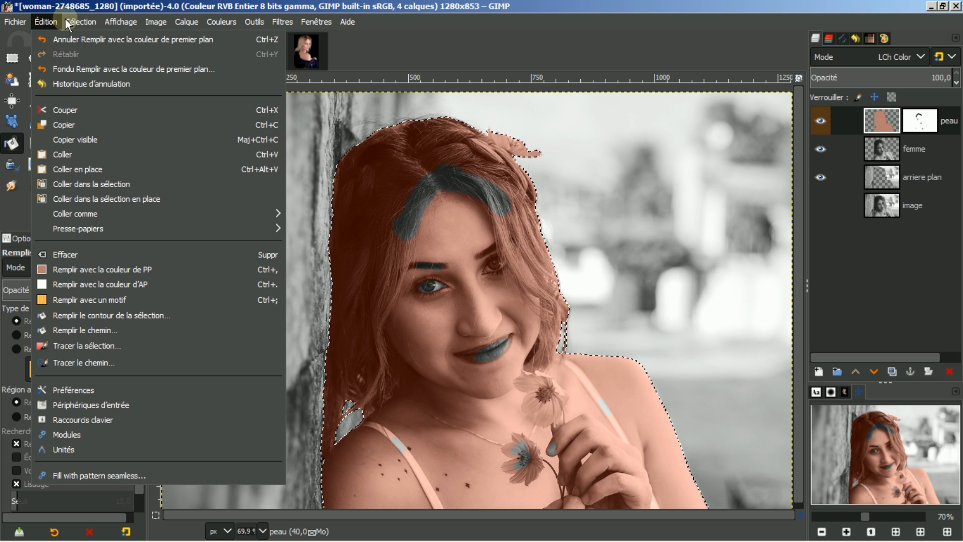
mouse_move(72, 21)
click(85, 58)
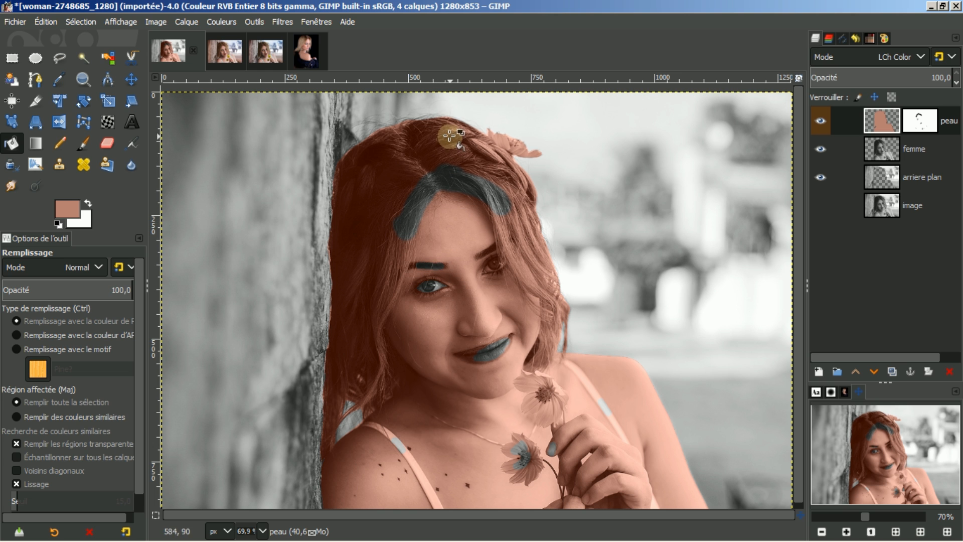
Step: Close the girl-2363821_1920 reference photo and the woman-2748685_1280 image, discarding the changes in both
click(305, 50)
click(321, 54)
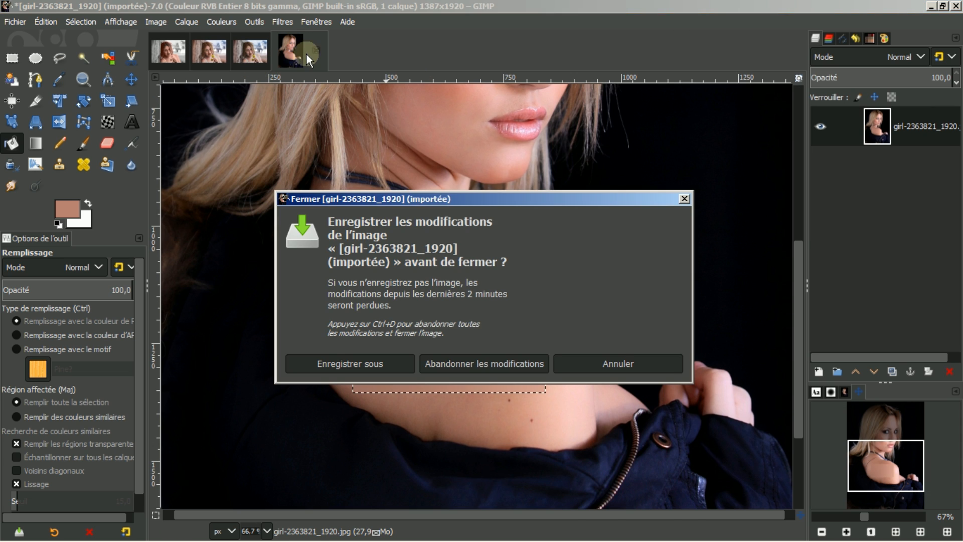
click(479, 370)
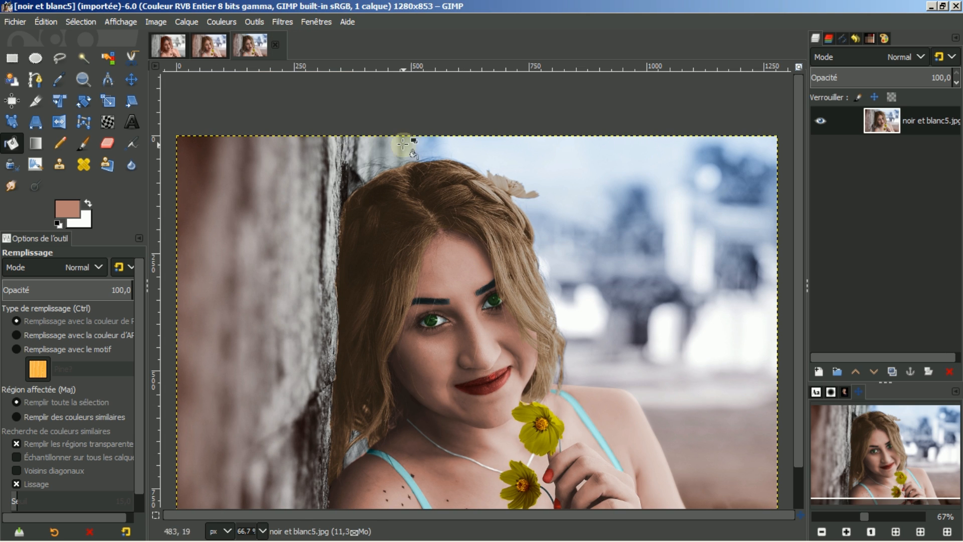
click(171, 46)
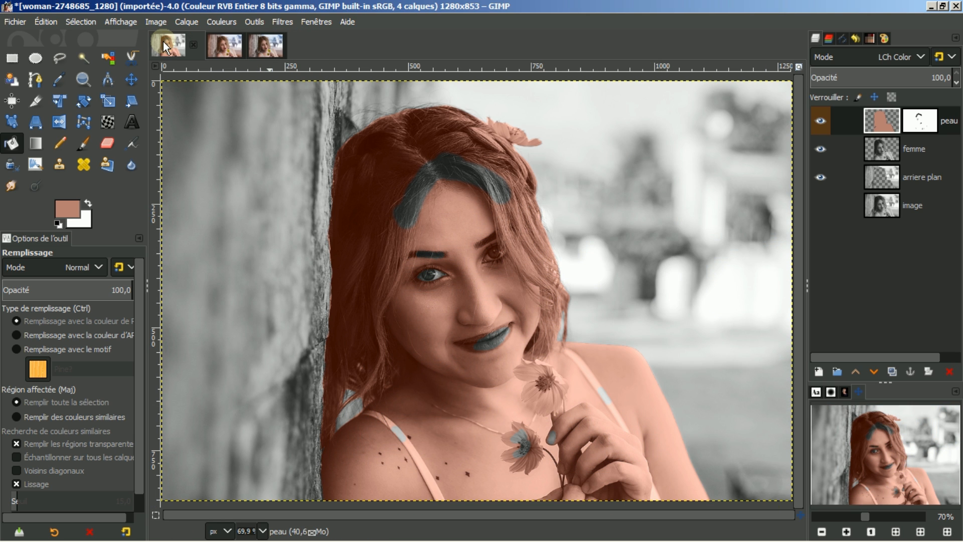
click(195, 47)
click(479, 366)
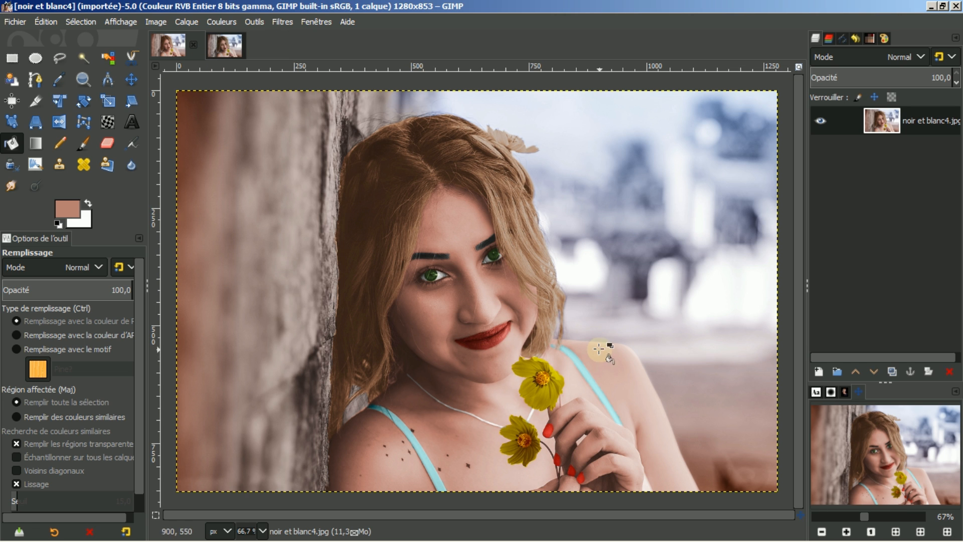
Step: Open noir et blanc2.xcf from the document history
click(844, 392)
drag(952, 428, 950, 466)
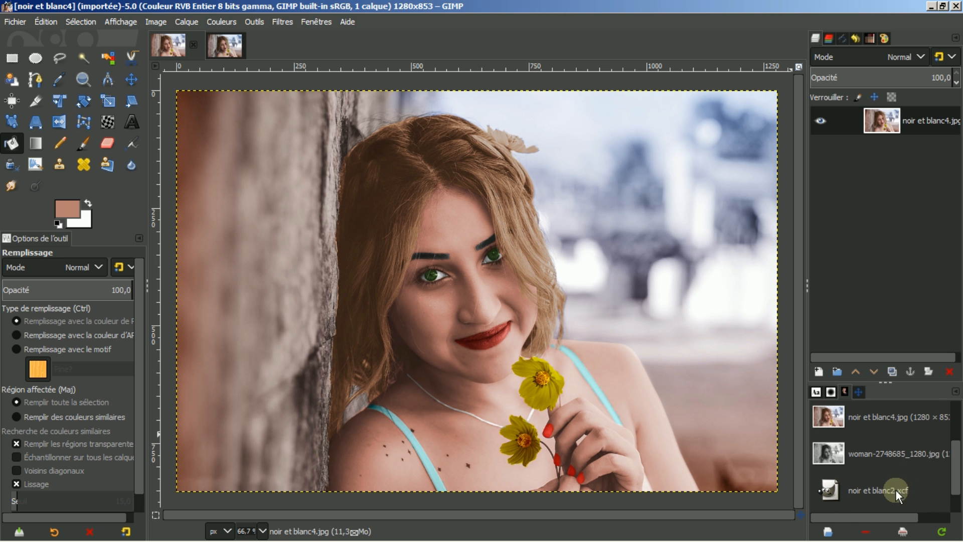
click(876, 494)
click(828, 531)
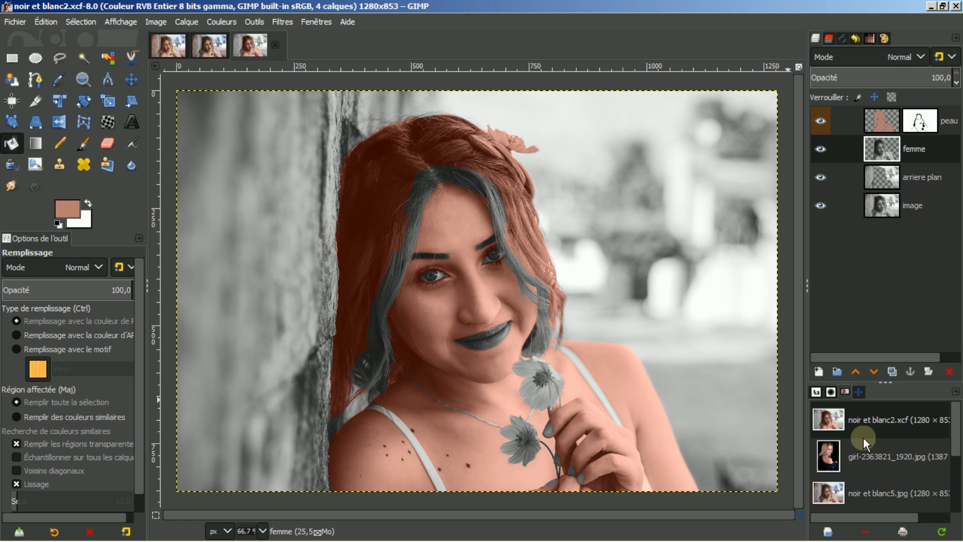
Step: Inspect at 150% how the peau mask excludes the hair, eyes, eyebrows, lips, necklace, straps and flowers
click(860, 392)
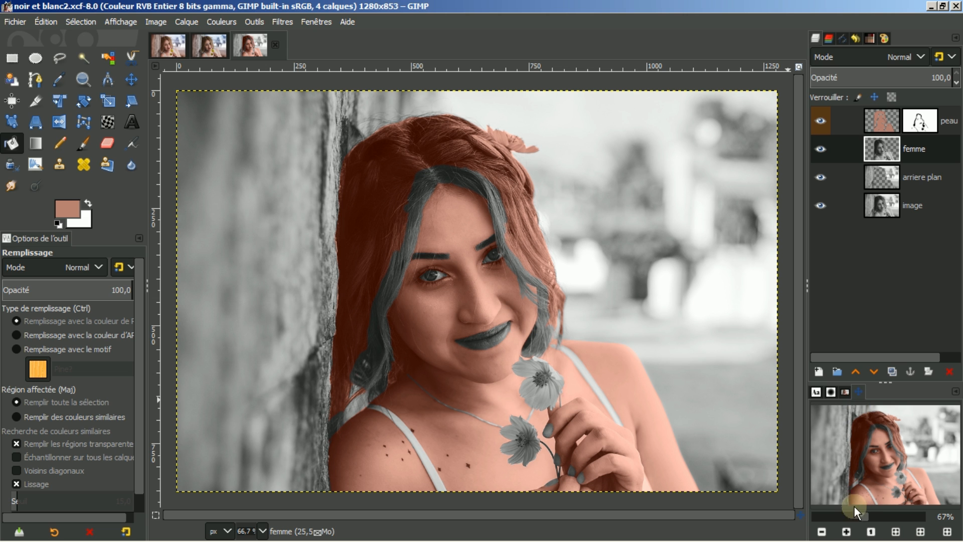
click(847, 531)
click(846, 531)
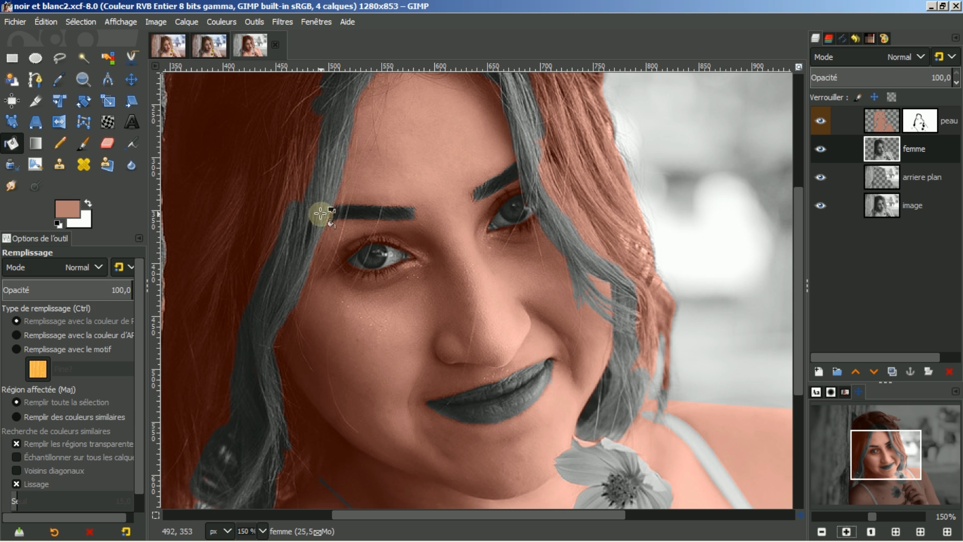
drag(798, 302, 797, 377)
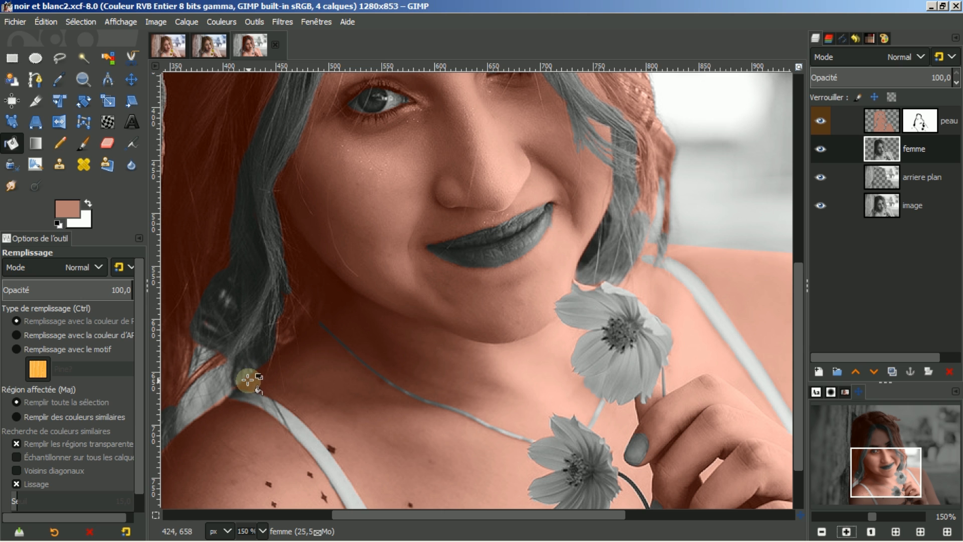
drag(419, 517, 375, 516)
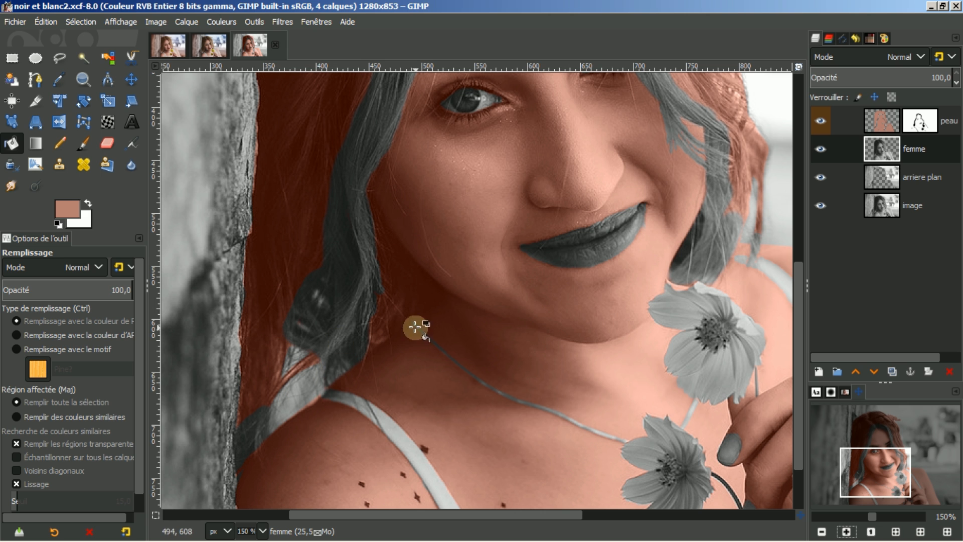
drag(796, 315, 843, 181)
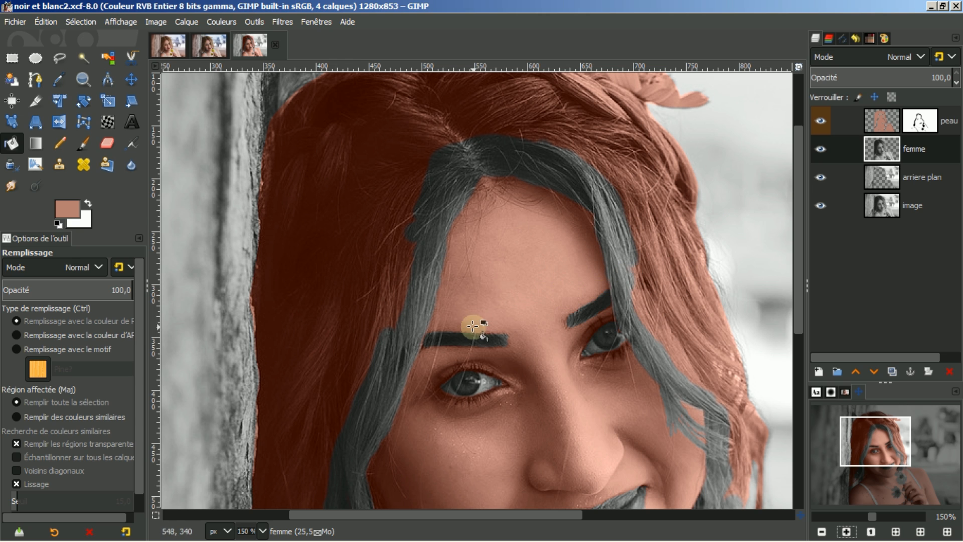
drag(798, 250, 798, 296)
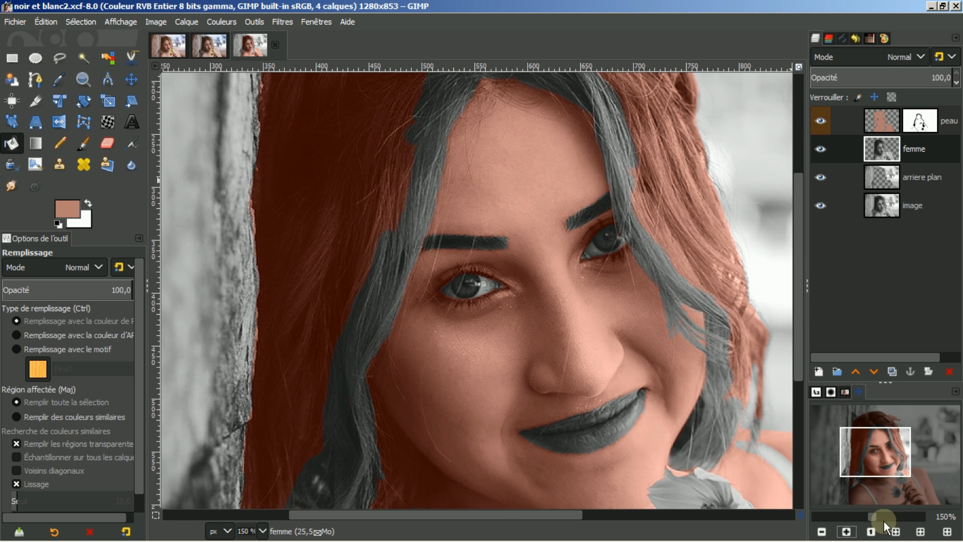
click(896, 531)
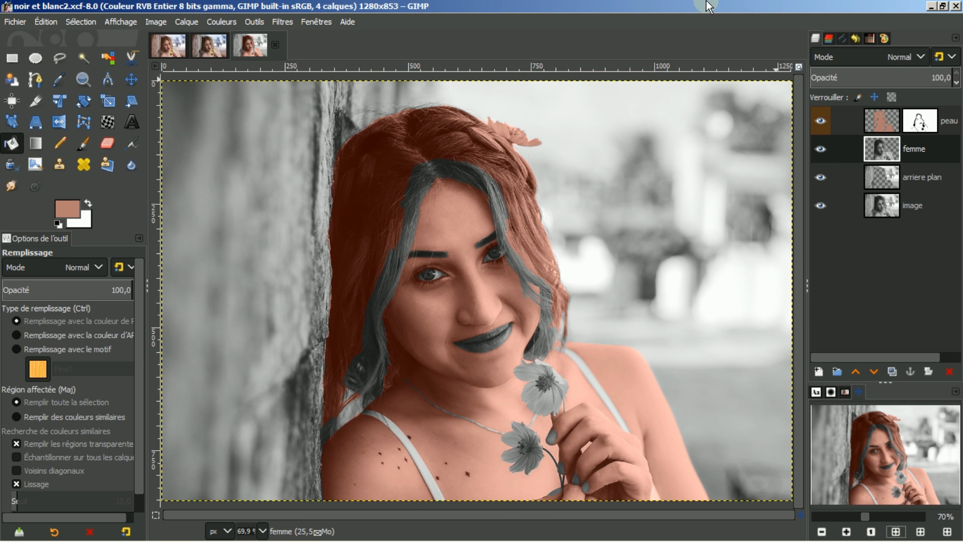
Step: Apply the layer mask of the peau layer so its transparency becomes permanent
click(889, 118)
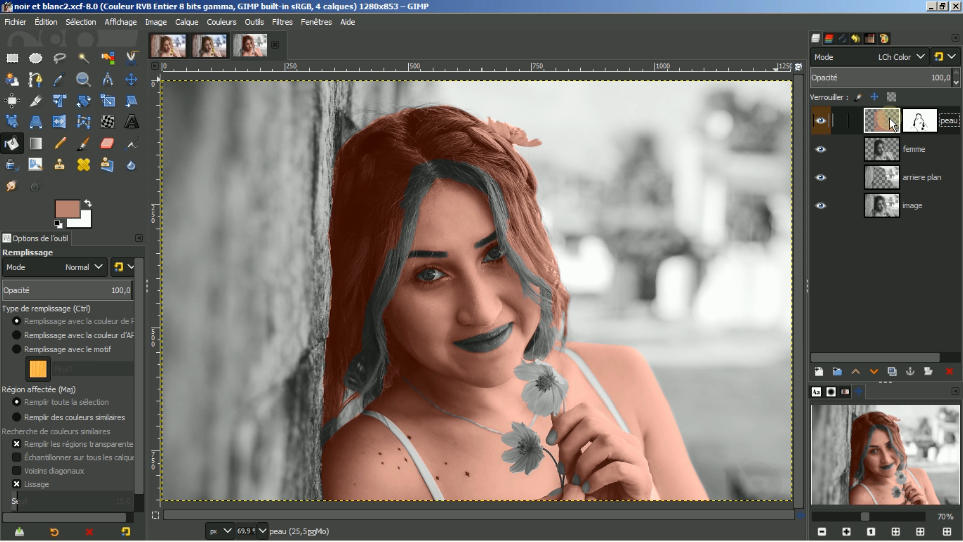
right_click(887, 118)
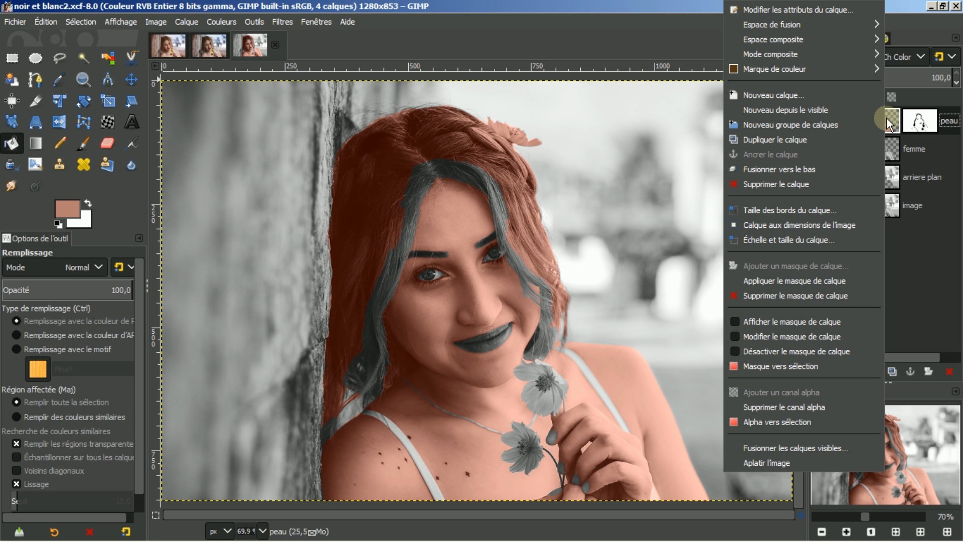
click(788, 281)
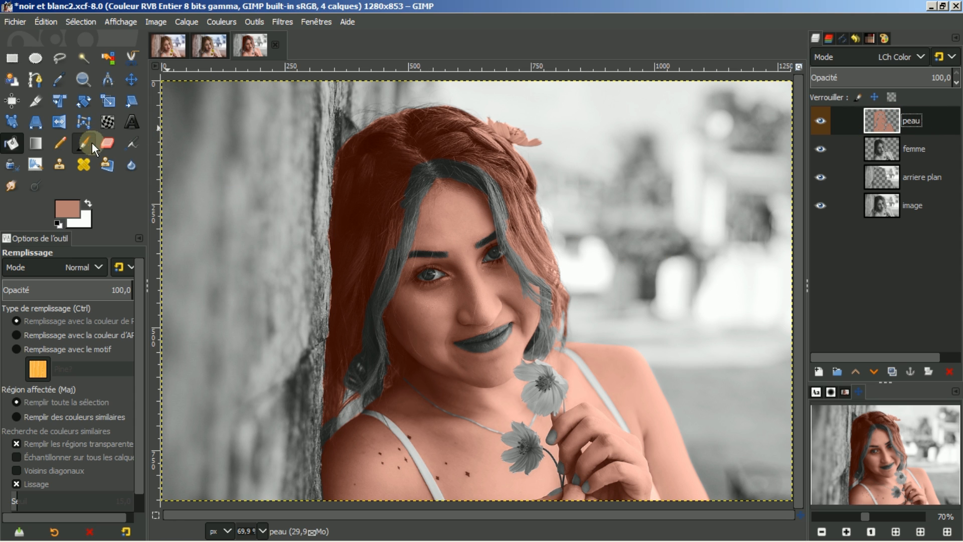
Step: Erase the skin tone over the hair and hair flower on the peau layer with the 2. Hardness 100 brush at size 83.60
click(109, 142)
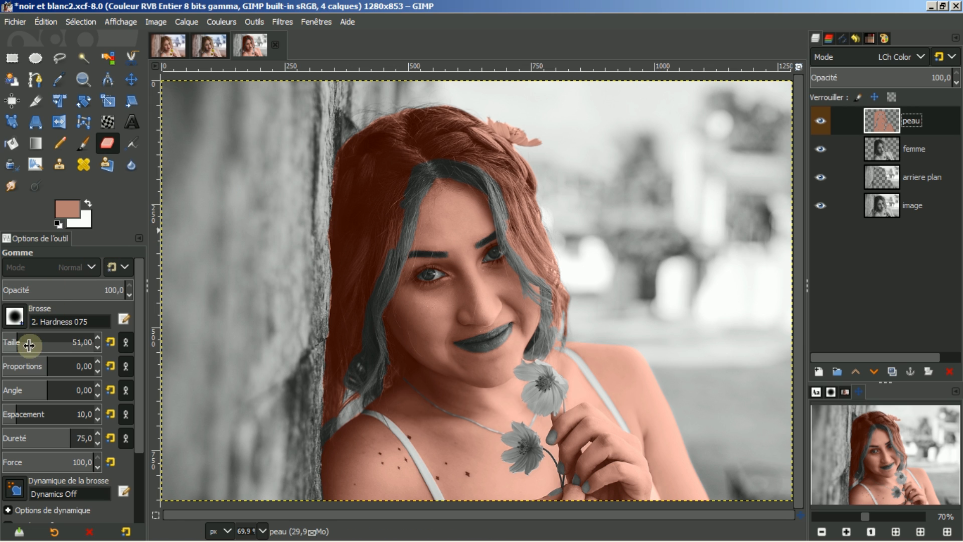
click(14, 316)
click(68, 358)
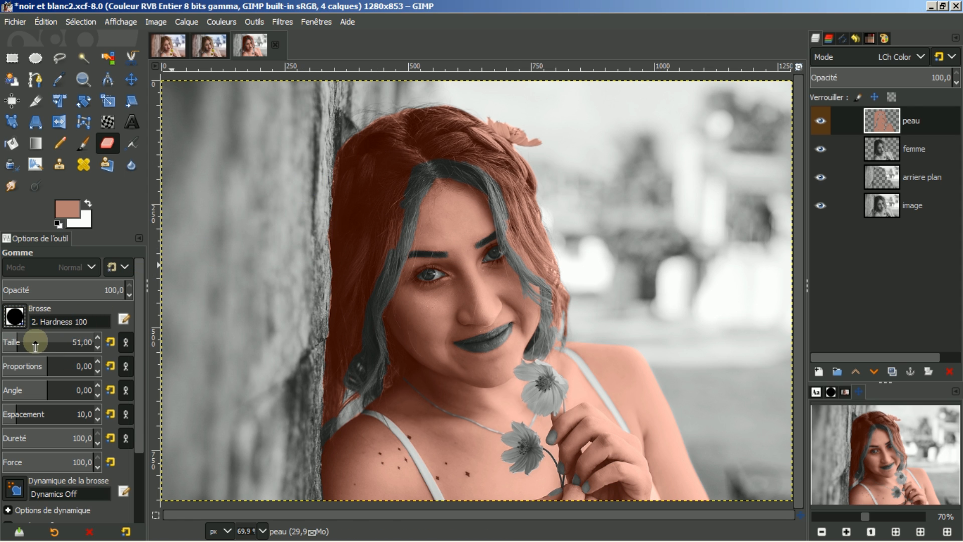
mouse_move(32, 342)
mouse_down()
mouse_move(67, 342)
mouse_move(24, 342)
mouse_up()
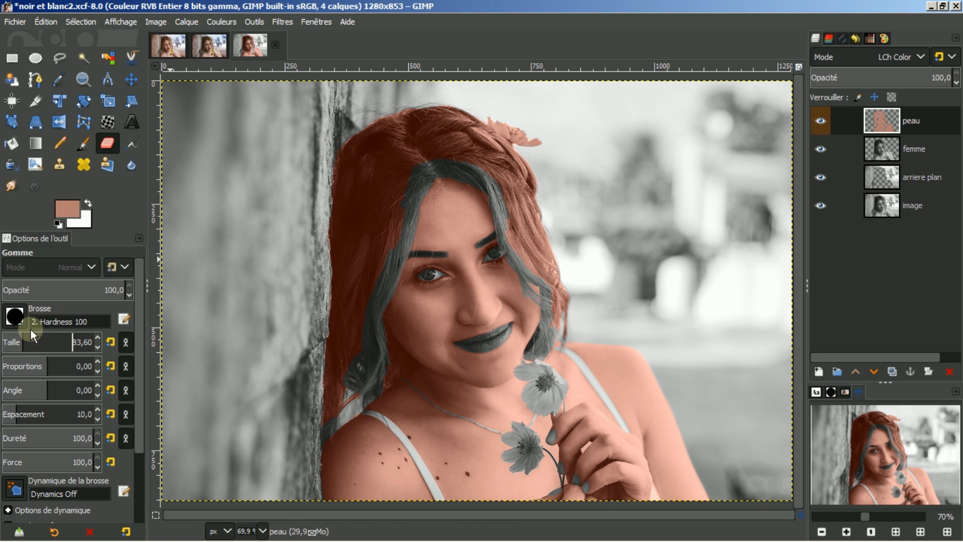
mouse_move(479, 108)
mouse_down()
mouse_move(440, 135)
mouse_move(562, 143)
mouse_up()
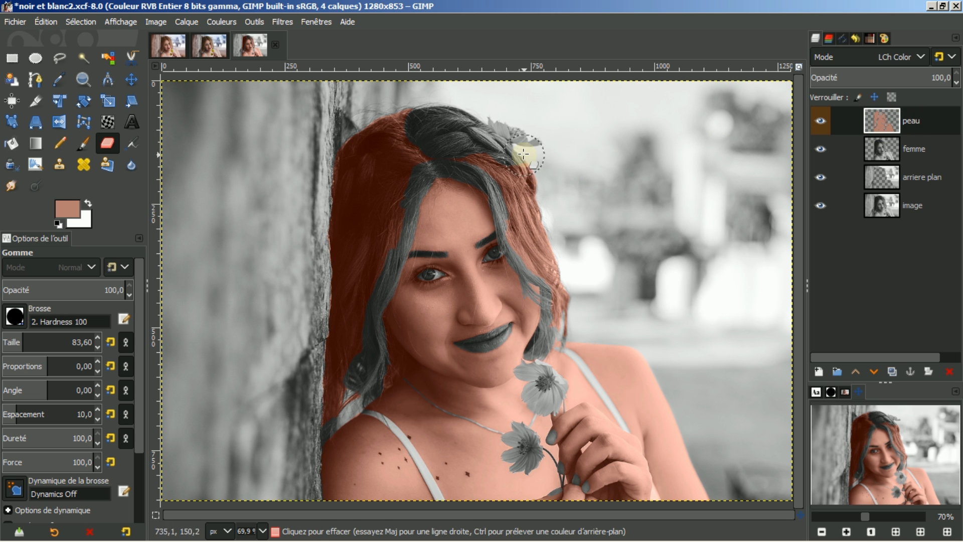
mouse_move(491, 157)
mouse_down()
mouse_move(468, 151)
mouse_move(508, 176)
mouse_move(535, 239)
mouse_move(535, 228)
mouse_move(526, 209)
mouse_move(526, 240)
mouse_move(556, 264)
mouse_move(564, 320)
mouse_up()
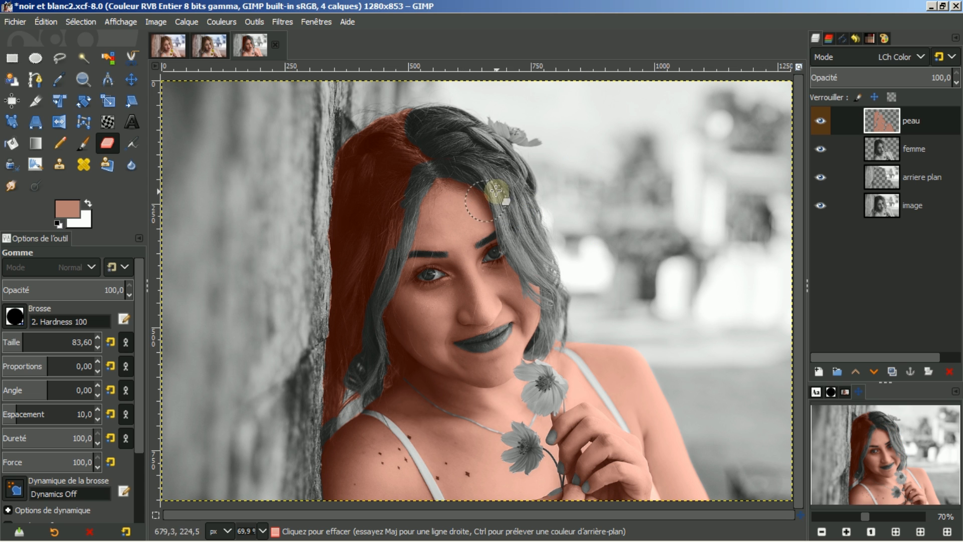
mouse_move(458, 136)
mouse_down()
mouse_move(392, 155)
mouse_move(423, 123)
mouse_move(353, 152)
mouse_move(414, 110)
mouse_move(362, 177)
mouse_move(368, 161)
mouse_move(335, 178)
mouse_move(365, 189)
mouse_move(396, 158)
mouse_move(383, 192)
mouse_move(435, 139)
mouse_move(396, 163)
mouse_move(390, 215)
mouse_move(363, 278)
mouse_move(361, 226)
mouse_move(334, 276)
mouse_move(348, 237)
mouse_move(348, 323)
mouse_move(317, 404)
mouse_move(351, 377)
mouse_move(325, 403)
mouse_move(345, 250)
mouse_move(426, 112)
mouse_up()
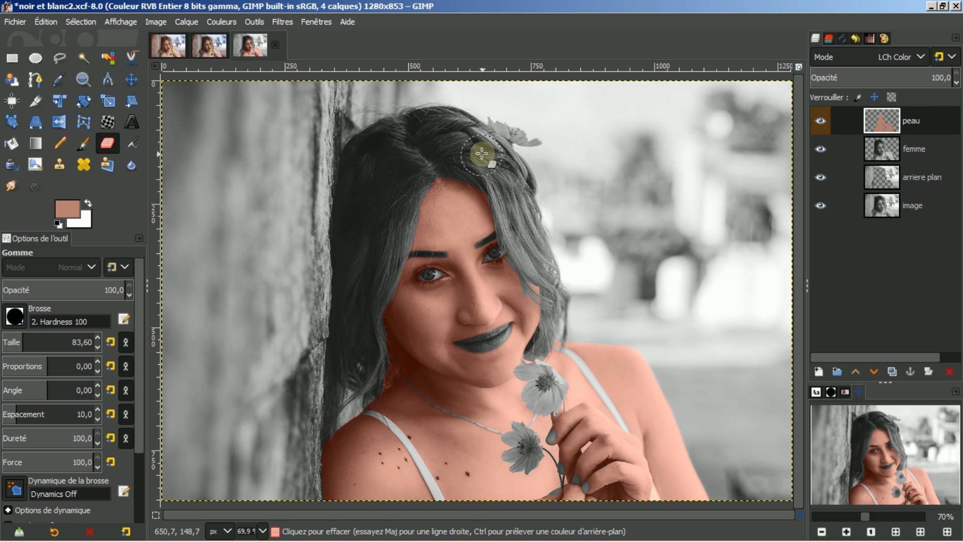
Step: Load the peau layer's opaque skin area as a selection twice, clearing the selection each time
right_click(879, 119)
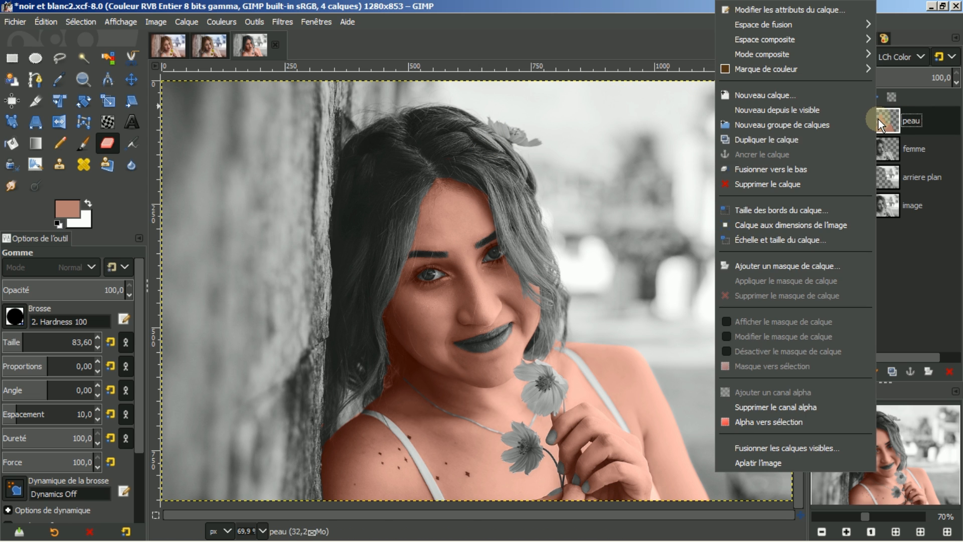
click(751, 421)
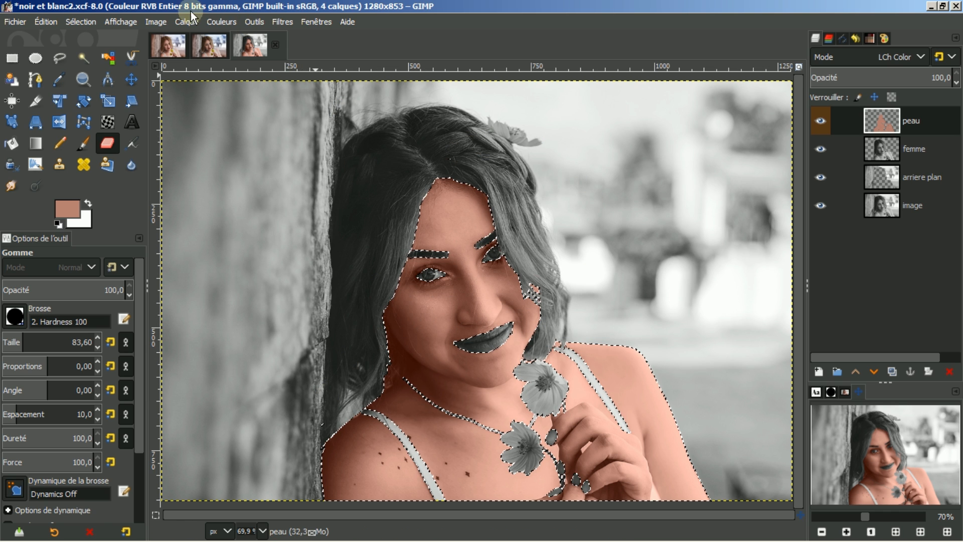
click(71, 23)
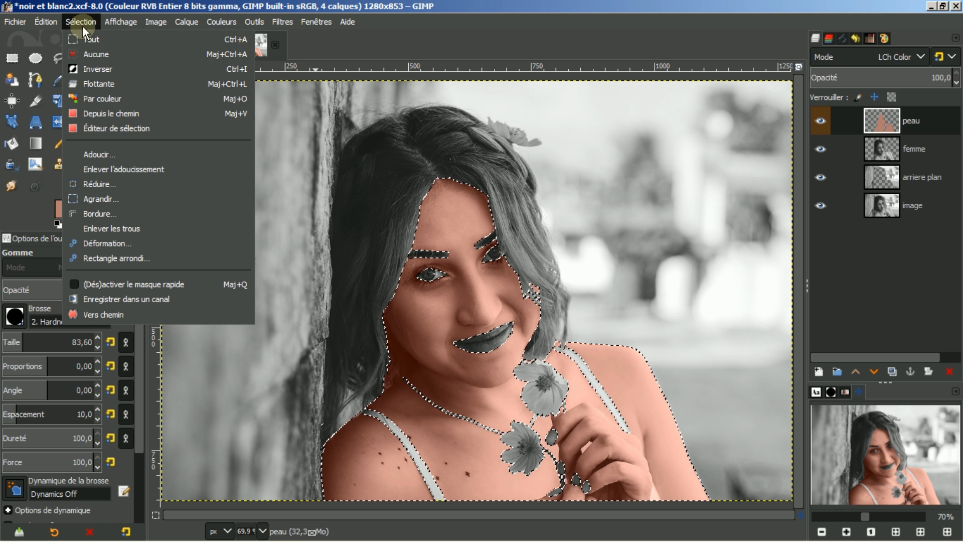
click(92, 54)
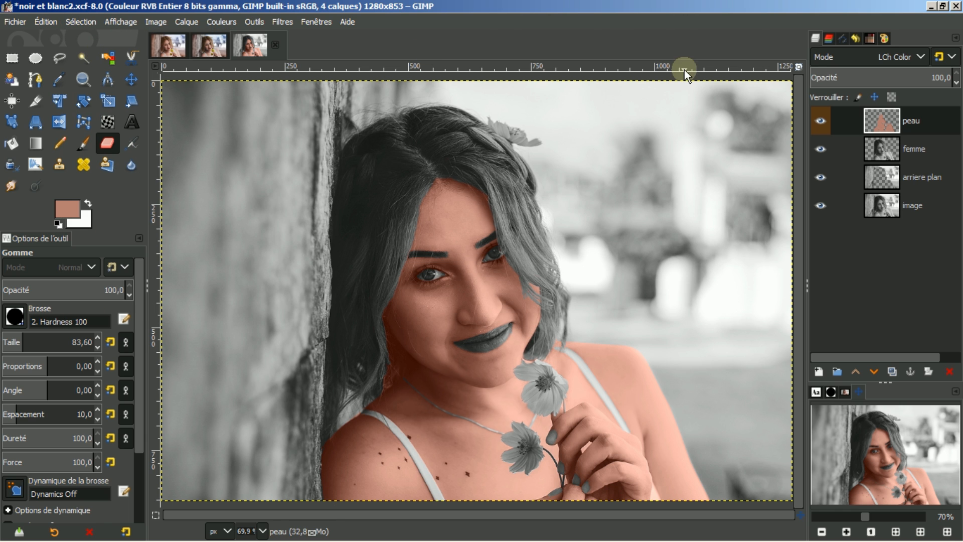
right_click(880, 121)
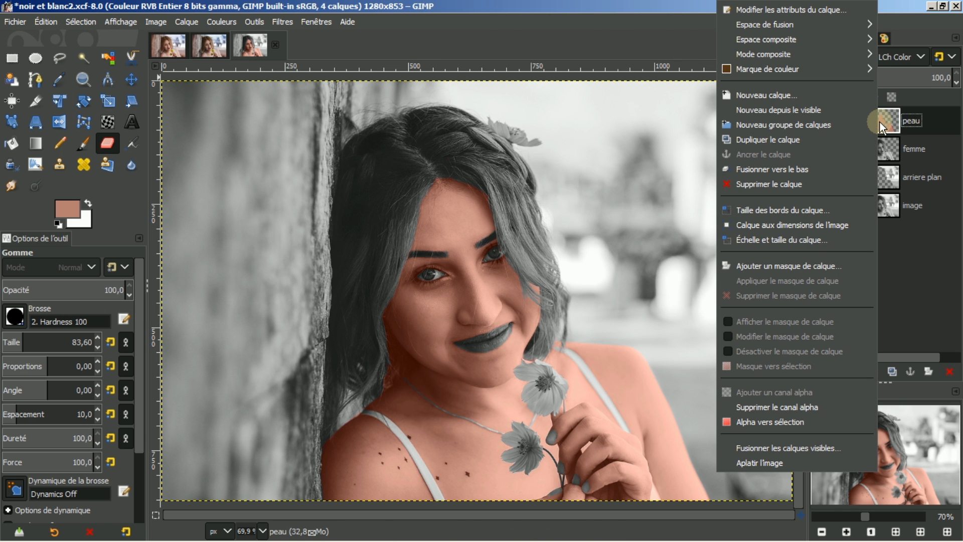
click(754, 422)
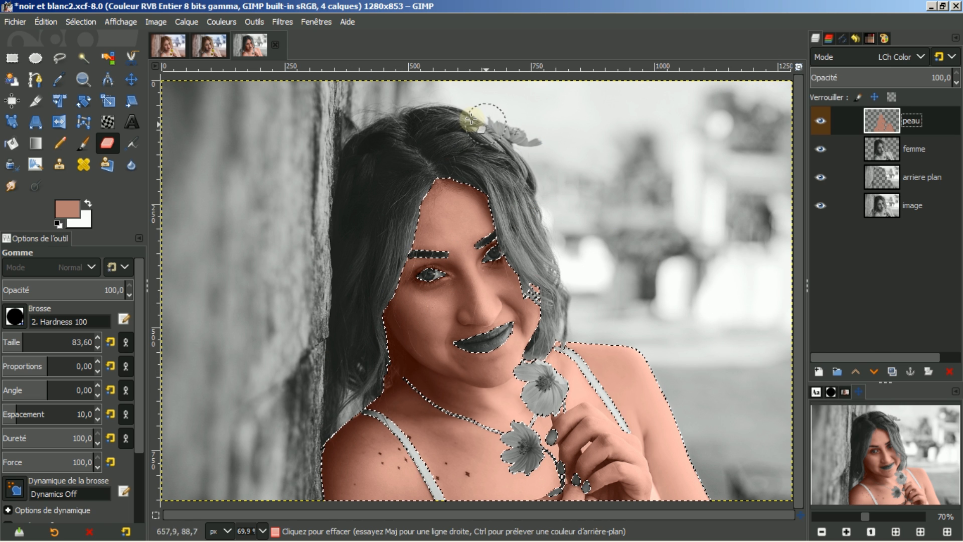
click(76, 21)
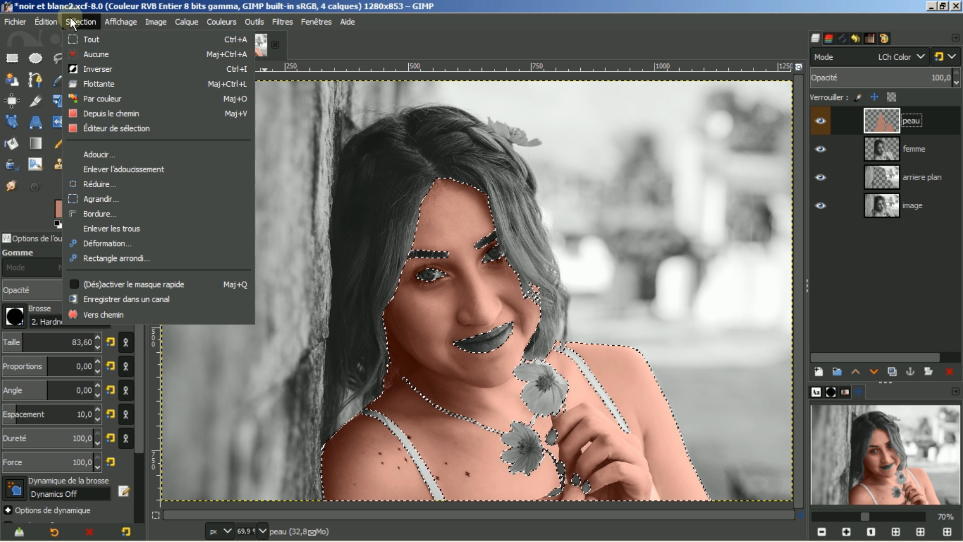
click(94, 52)
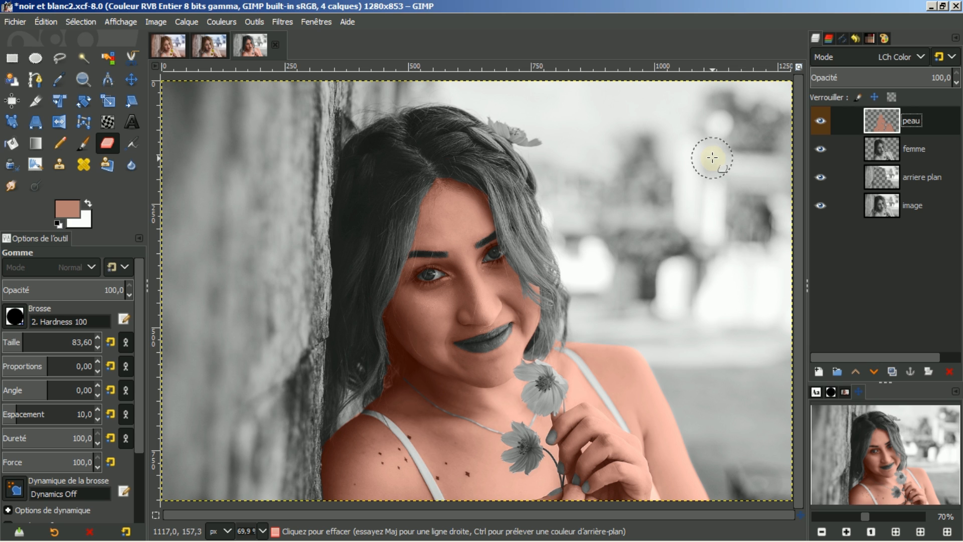
Step: Duplicate the femme layer and rename the copy cheveux
click(888, 146)
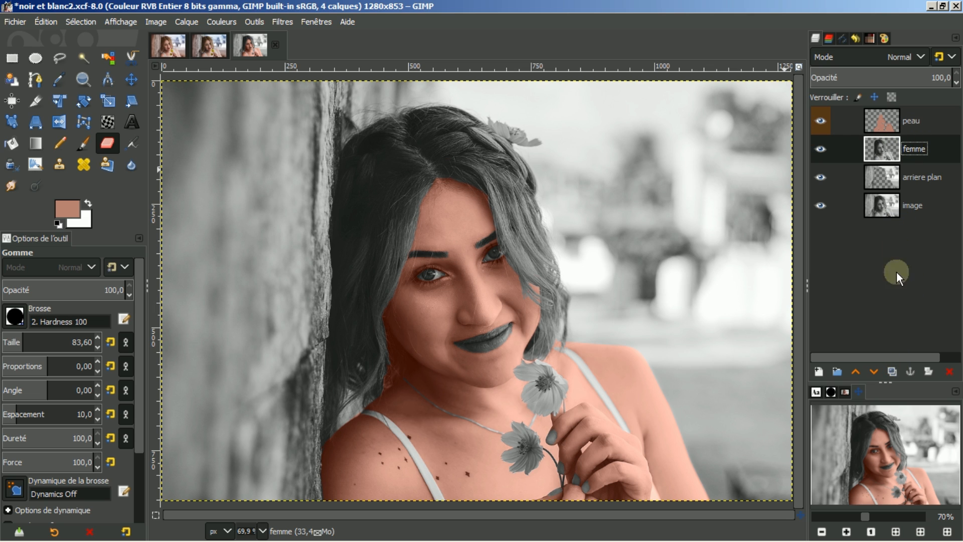
click(891, 372)
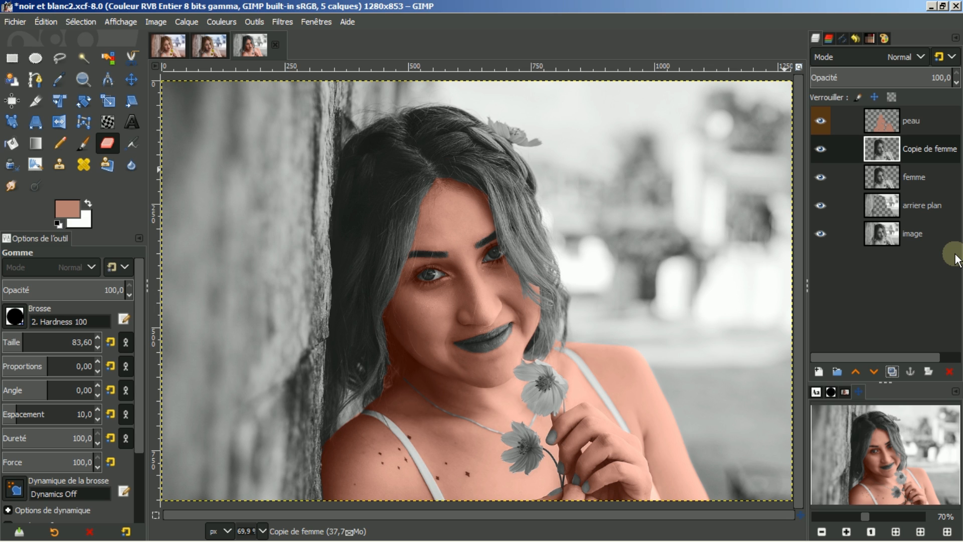
double_click(924, 146)
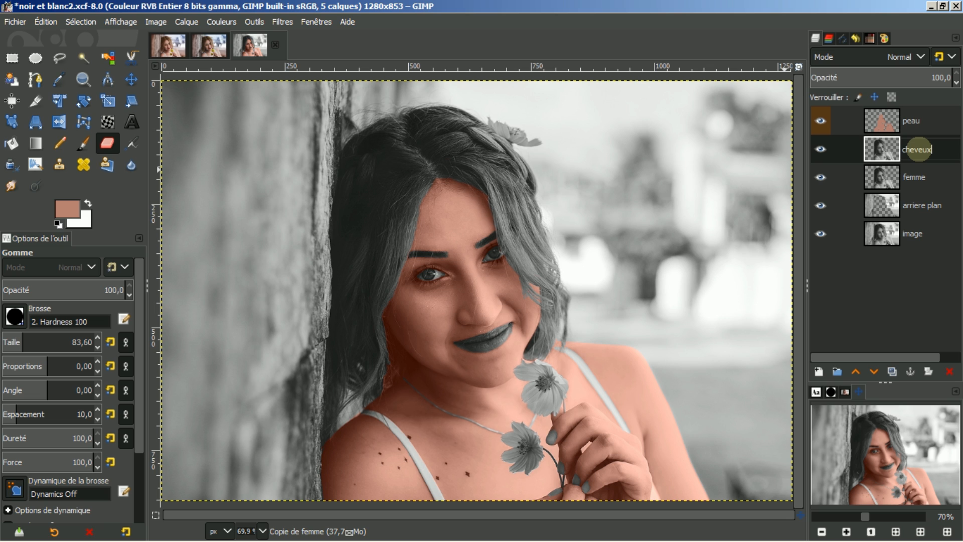
key(Return)
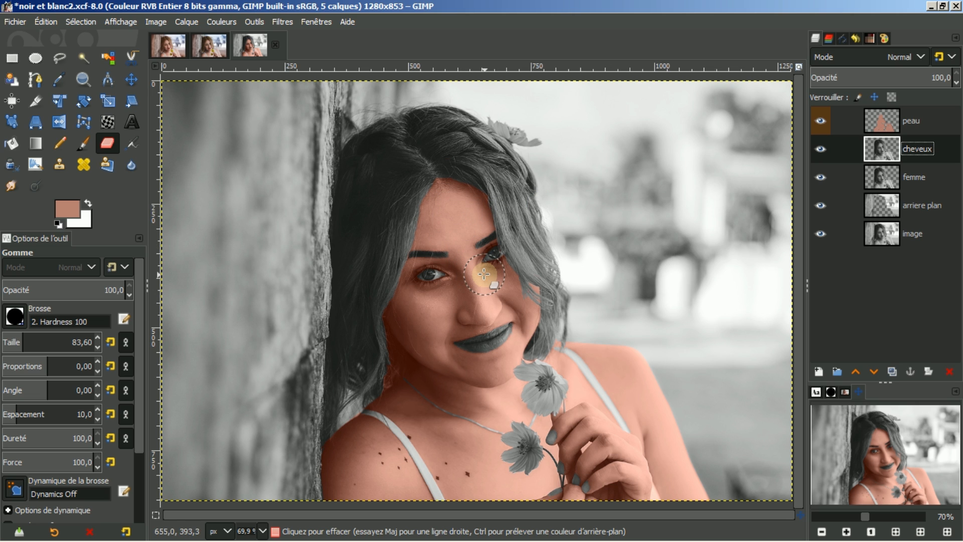
Step: Select the skin area from the peau layer's alpha, and hide every layer except cheveux
right_click(915, 119)
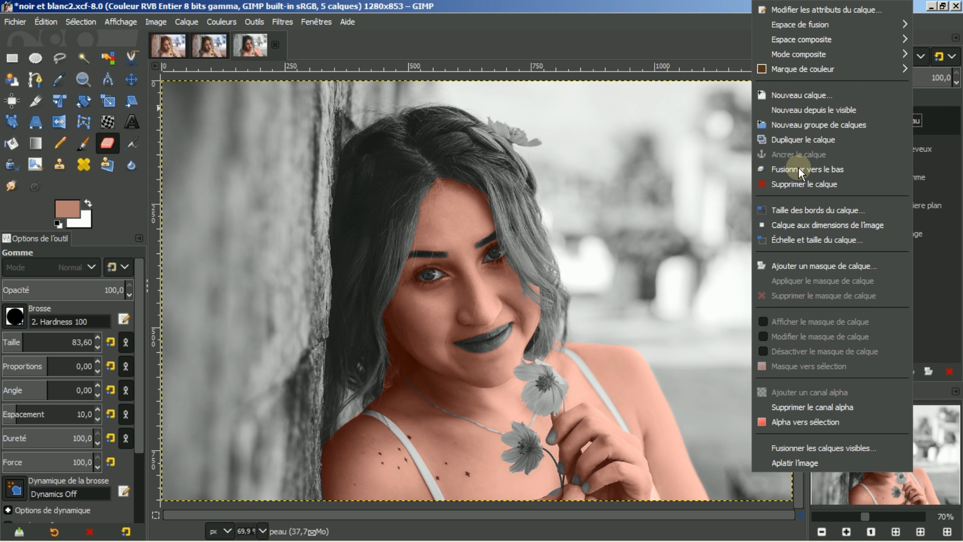
click(800, 420)
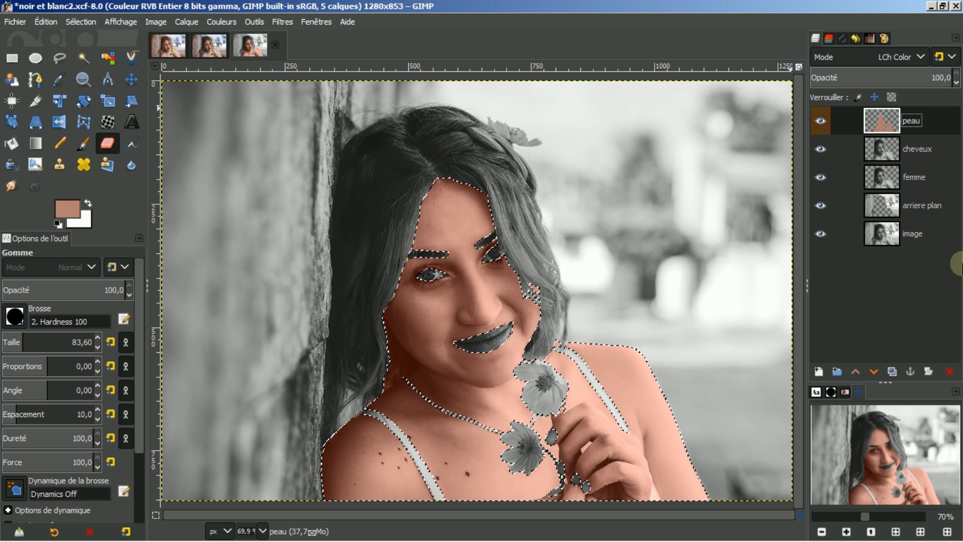
click(821, 121)
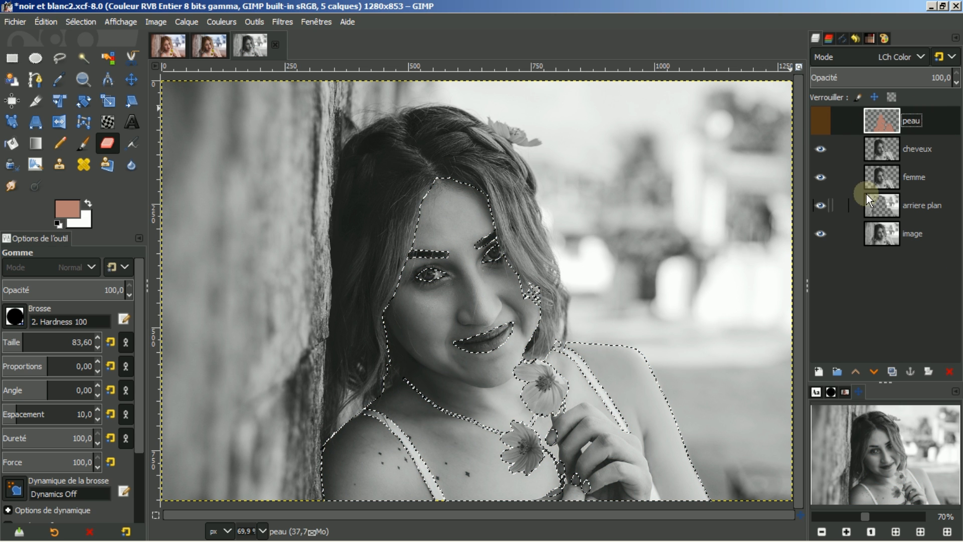
click(819, 204)
click(819, 231)
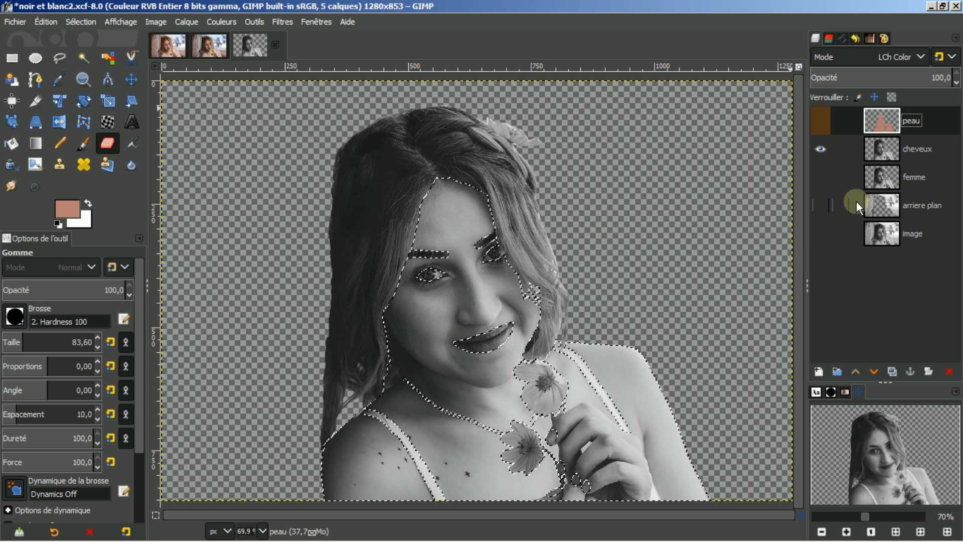
Step: Delete the selected skin area from the cheveux layer, and clear the selection
click(884, 144)
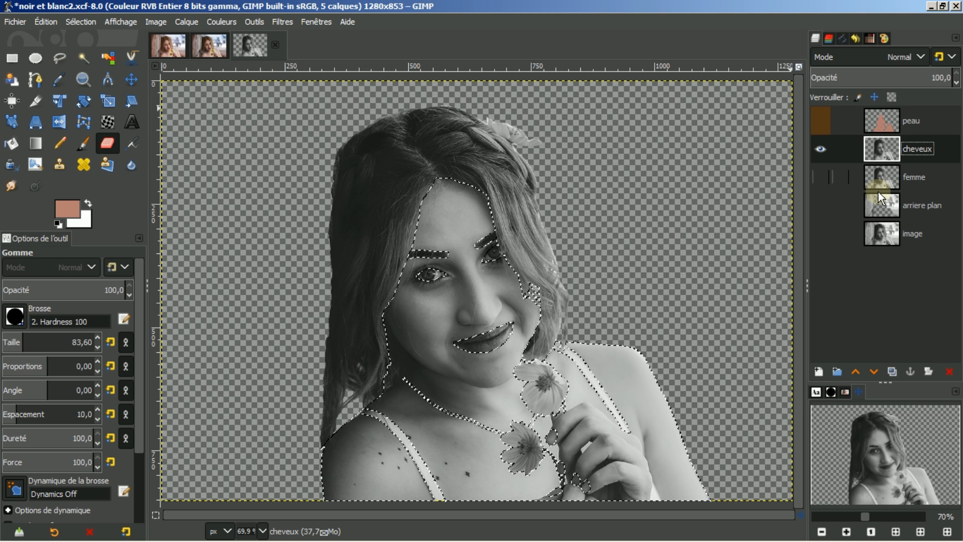
key(Delete)
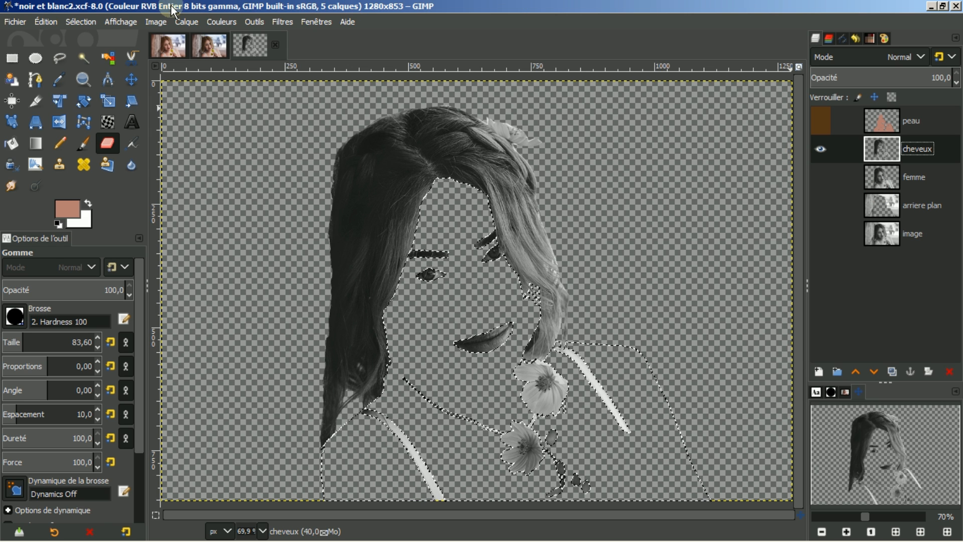
click(81, 21)
click(86, 55)
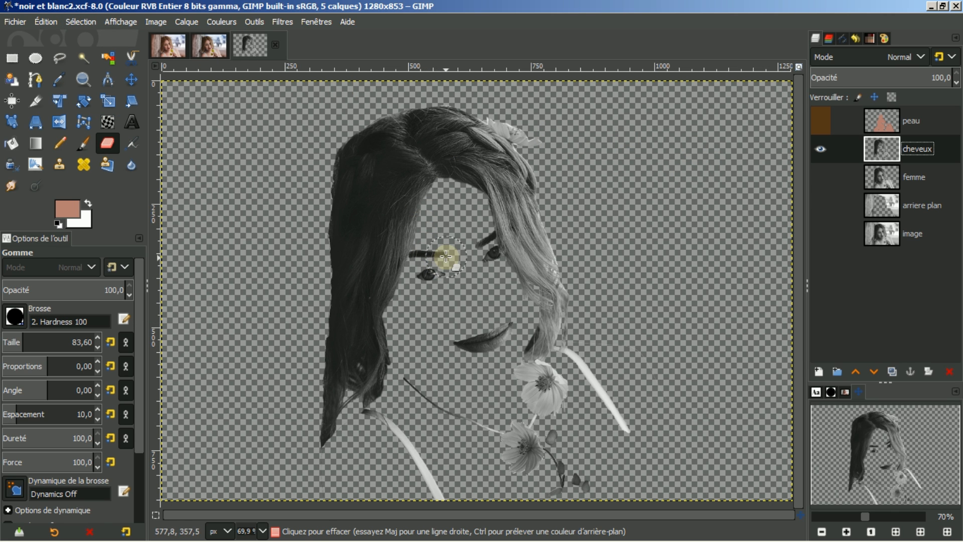
mouse_move(445, 263)
mouse_down()
mouse_move(456, 254)
mouse_move(441, 268)
mouse_move(441, 254)
mouse_move(428, 265)
mouse_move(438, 241)
mouse_move(458, 247)
mouse_up()
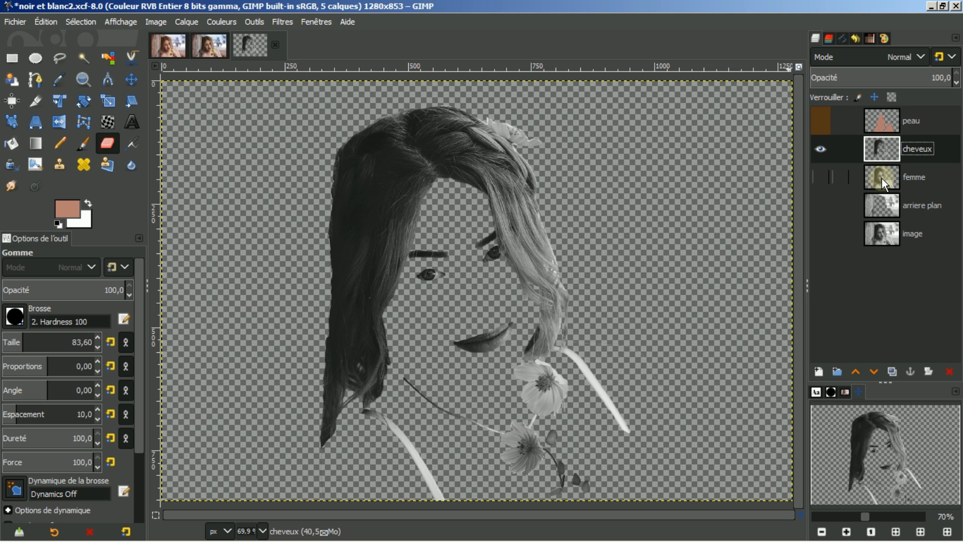
Step: Create a 1280 × 853 px transparent layer between the cheveux and femme layers
click(882, 178)
click(818, 371)
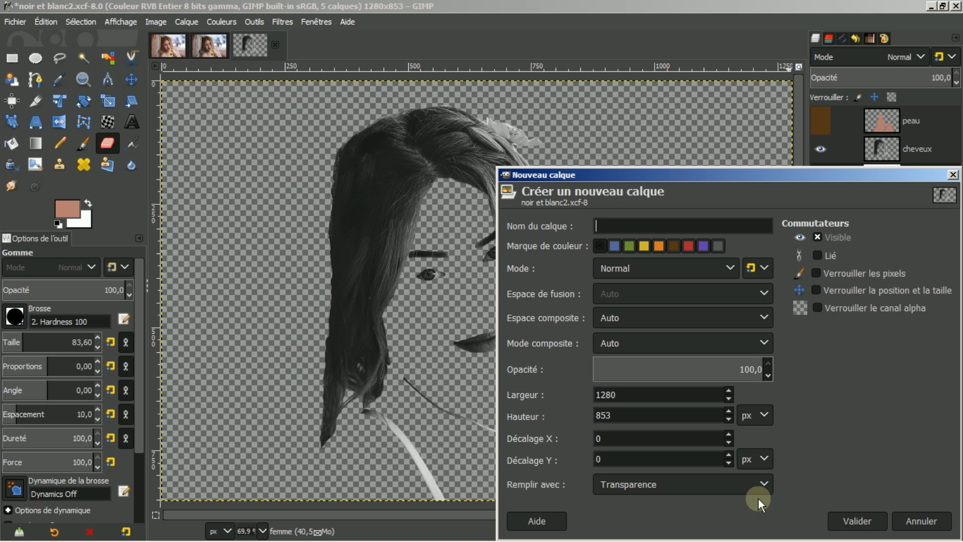
click(847, 521)
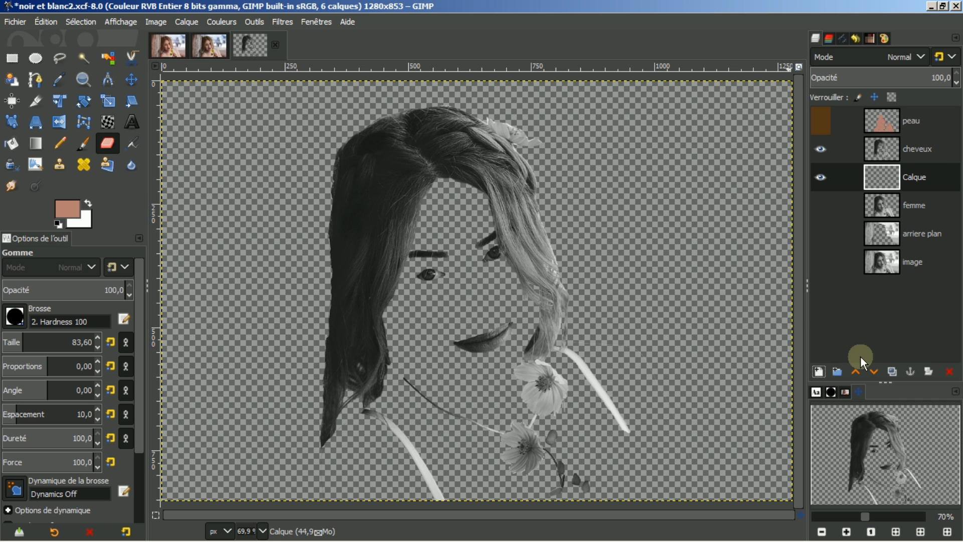
Step: Set the foreground colour to dark red 8f2307 and fill the new transparent layer beneath cheveux with it
click(67, 212)
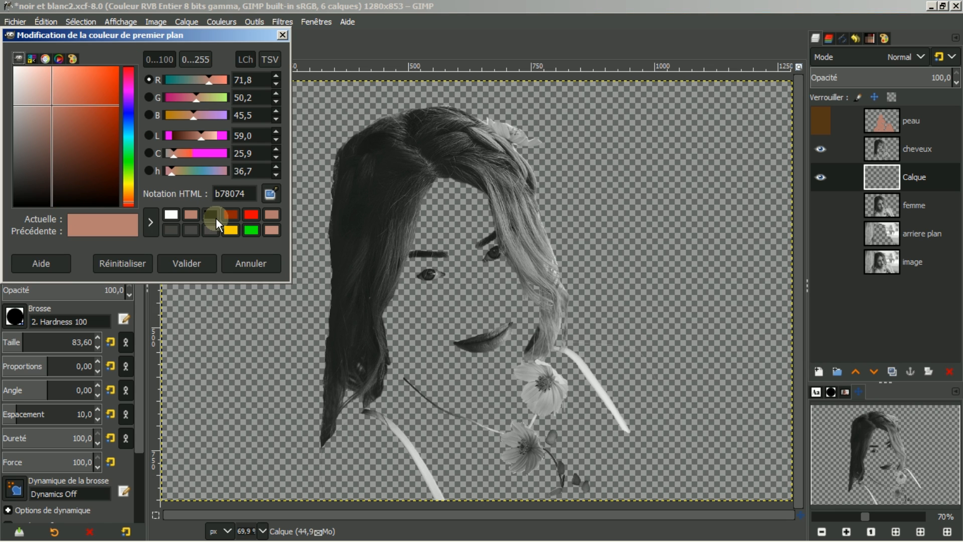
click(230, 215)
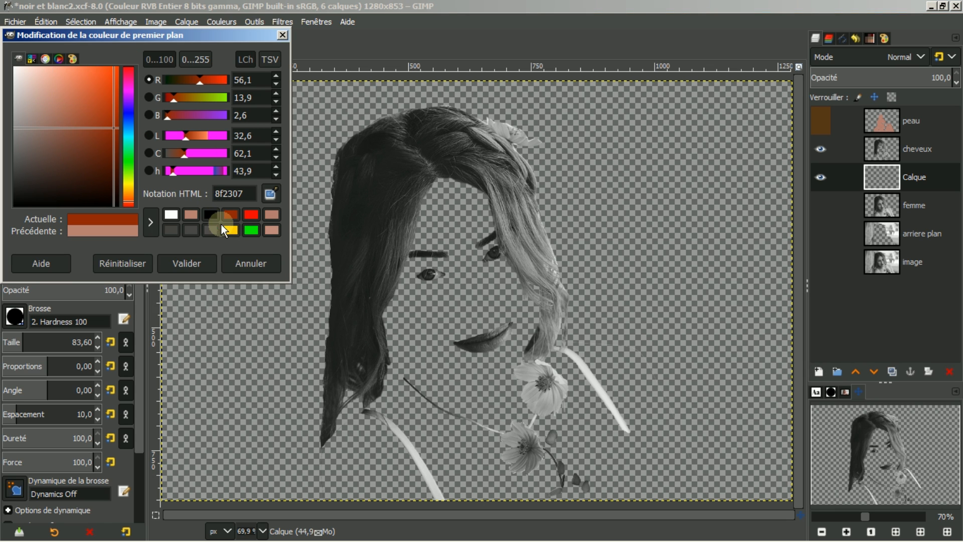
click(189, 263)
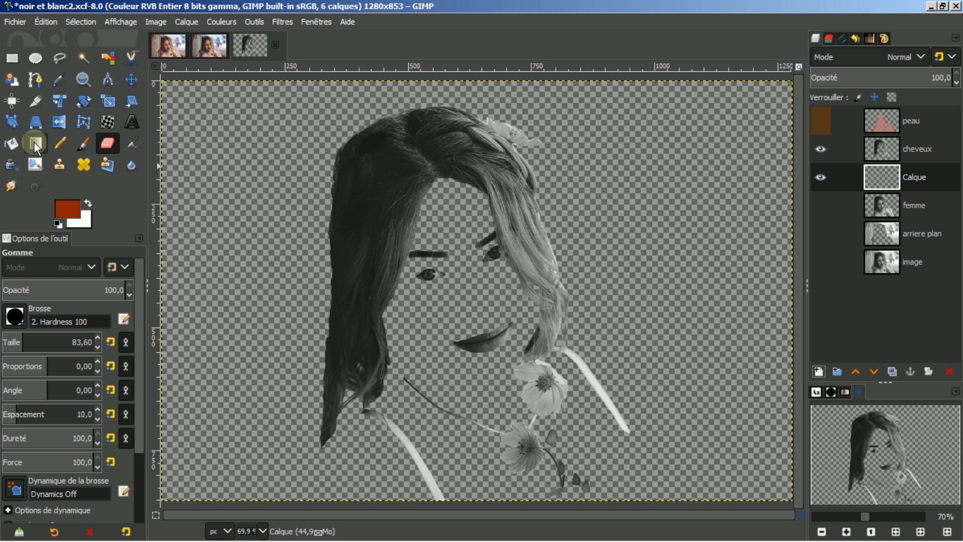
click(10, 145)
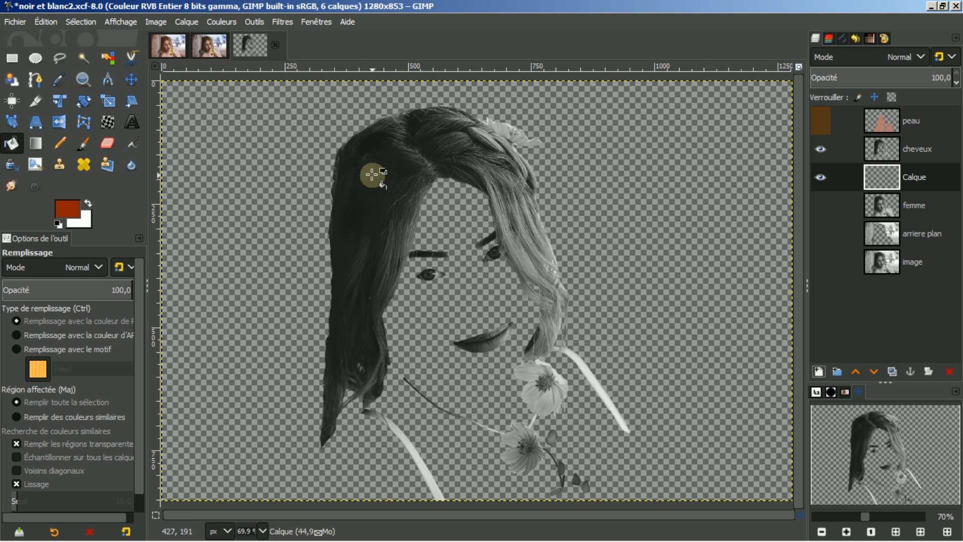
click(515, 267)
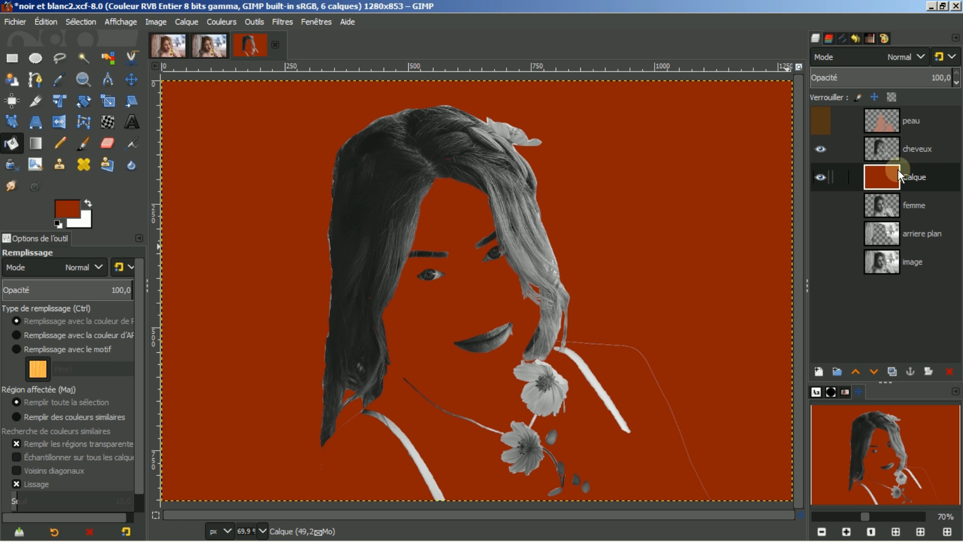
Step: Erase most of the straps, facial features, necklace and flowers from the cheveux layer with the 83.60 px eraser
click(879, 150)
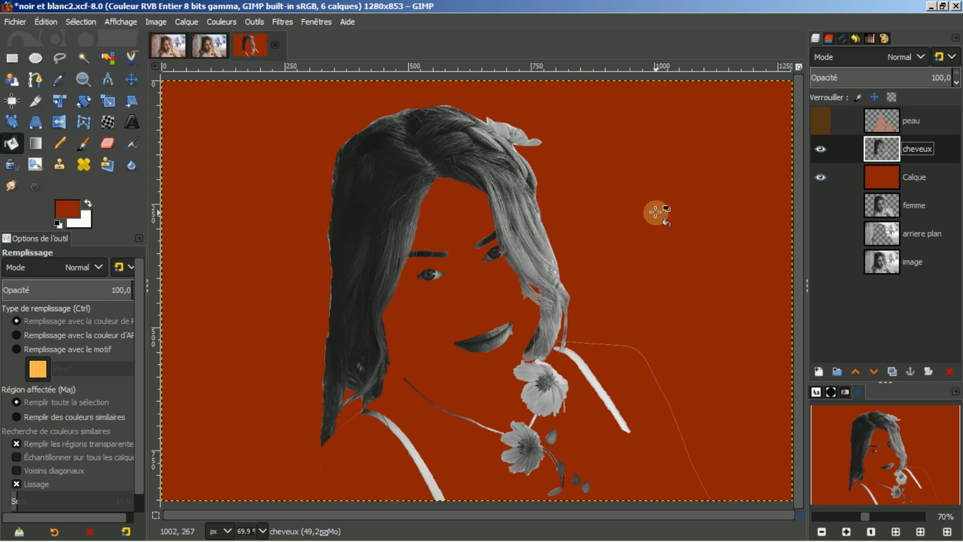
click(108, 141)
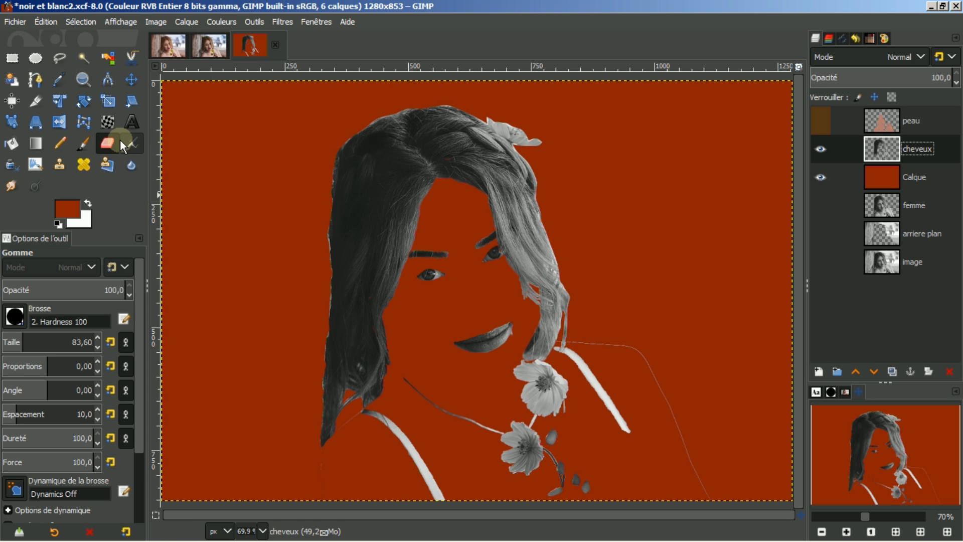
mouse_move(656, 353)
mouse_down()
mouse_move(693, 499)
mouse_move(673, 394)
mouse_up()
mouse_move(641, 340)
mouse_down()
mouse_move(614, 360)
mouse_move(606, 349)
mouse_move(585, 369)
mouse_move(620, 446)
mouse_move(578, 460)
mouse_move(556, 483)
mouse_move(596, 487)
mouse_move(525, 449)
mouse_move(529, 431)
mouse_move(494, 447)
mouse_move(474, 381)
mouse_move(418, 430)
mouse_move(420, 372)
mouse_move(404, 378)
mouse_move(458, 414)
mouse_move(526, 491)
mouse_move(459, 475)
mouse_move(408, 445)
mouse_move(444, 497)
mouse_up()
mouse_move(181, 540)
mouse_move(458, 354)
mouse_down()
mouse_move(473, 332)
mouse_move(496, 330)
mouse_move(448, 259)
mouse_move(440, 277)
mouse_move(462, 272)
mouse_move(469, 252)
mouse_move(461, 301)
mouse_up()
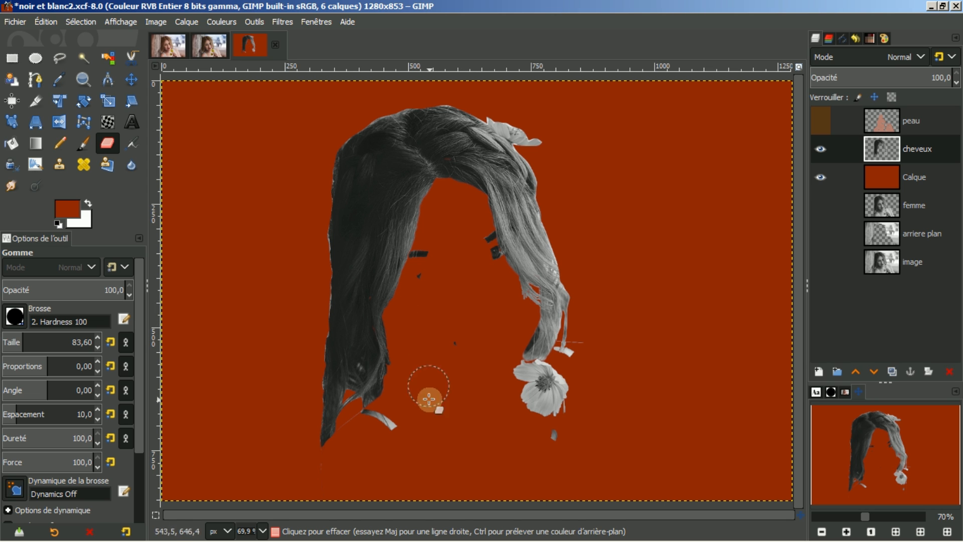
mouse_move(542, 421)
mouse_down()
mouse_move(561, 396)
mouse_move(539, 413)
mouse_move(579, 417)
mouse_up()
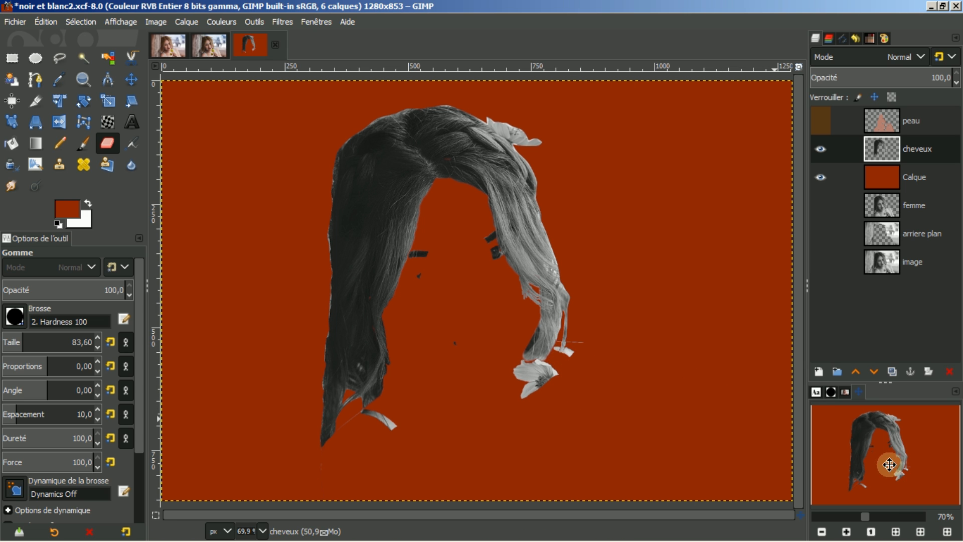
Step: Reduce the eraser size to 11.67 and erase the leftover eyebrow and eye fragments along the inner edges of the hair
click(847, 532)
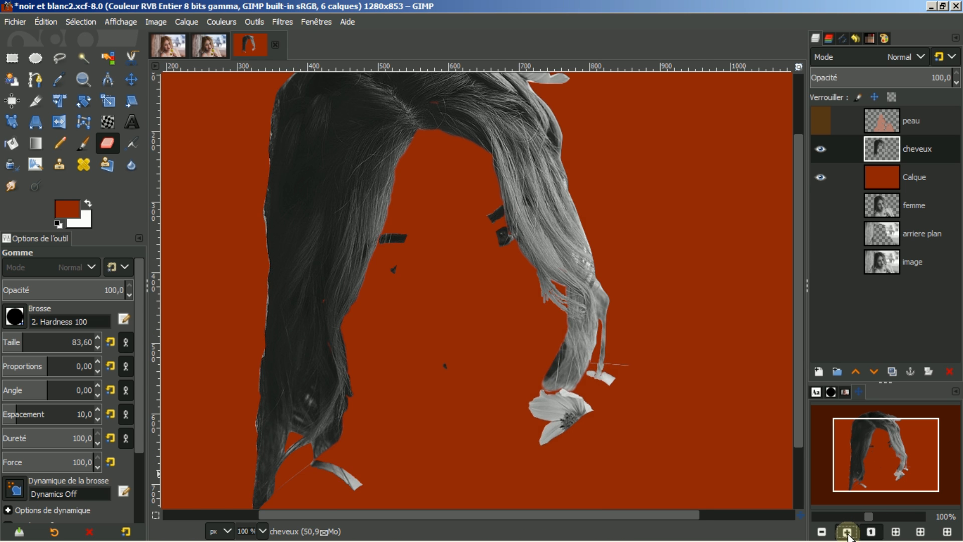
click(848, 532)
click(847, 533)
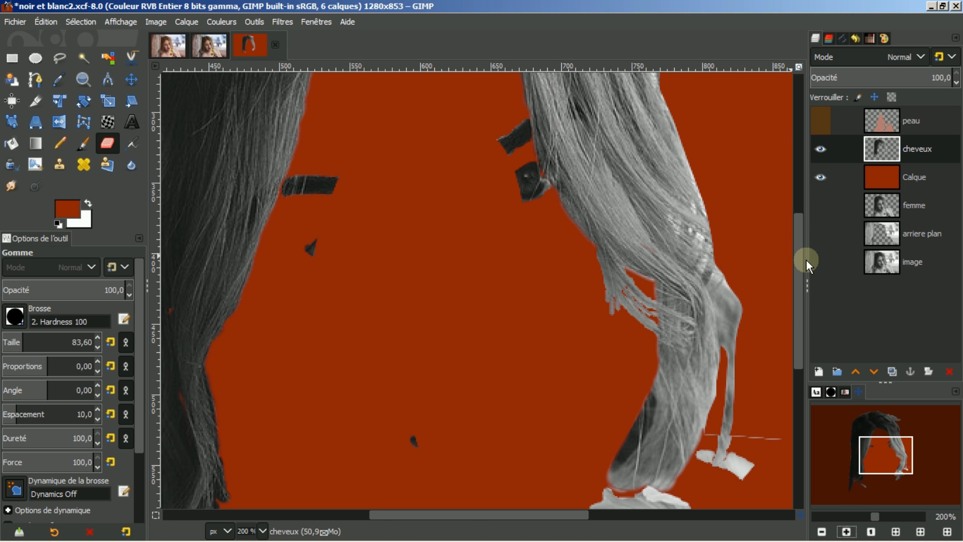
mouse_move(799, 266)
mouse_down()
mouse_move(813, 186)
mouse_move(796, 183)
mouse_move(793, 219)
mouse_up()
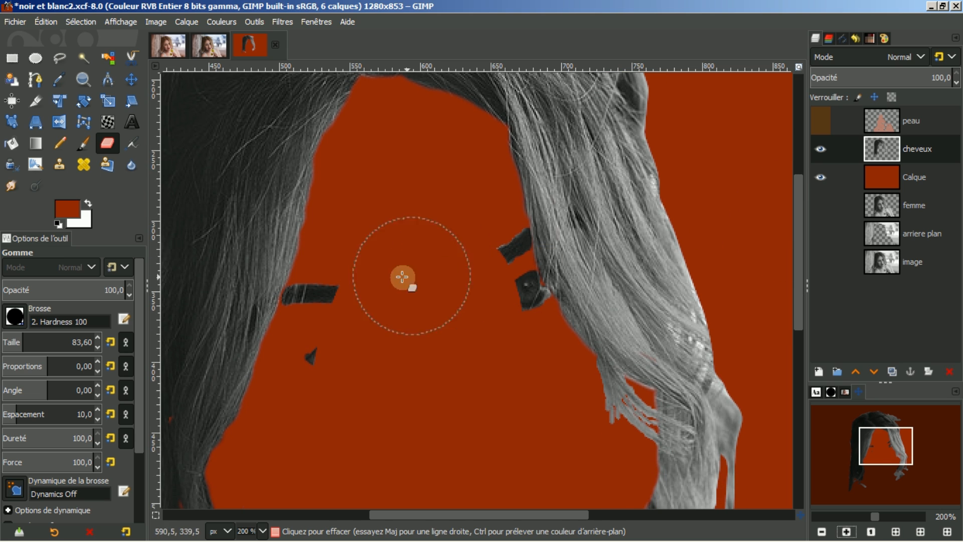
click(20, 339)
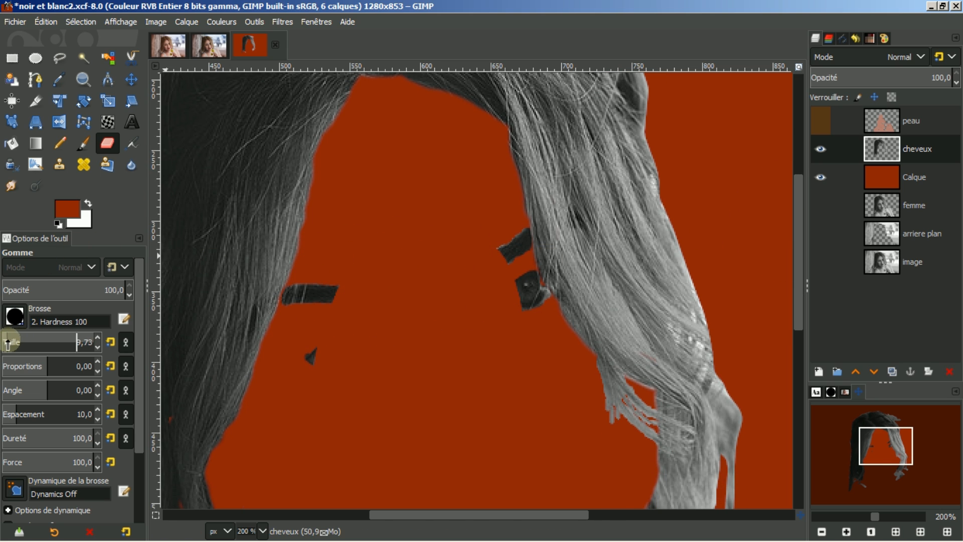
drag(6, 340, 7, 341)
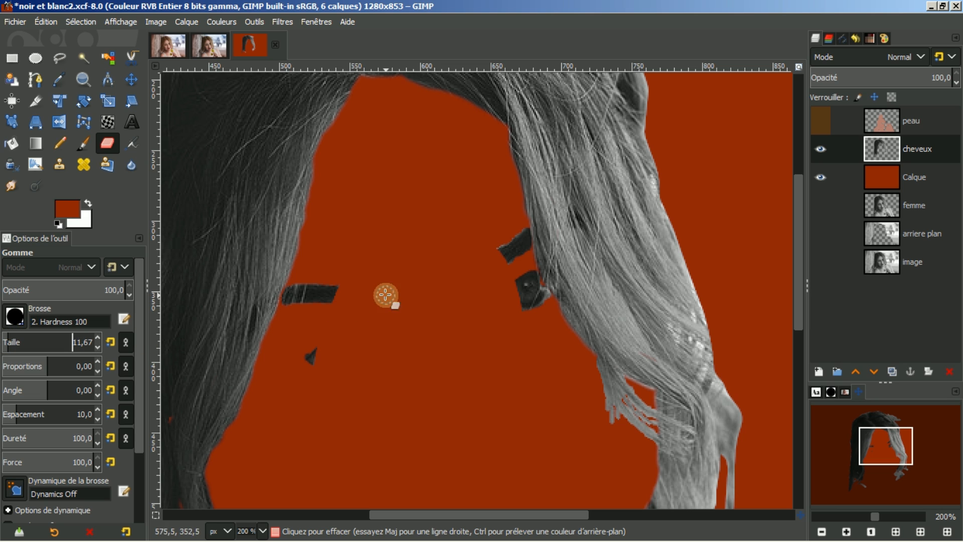
mouse_move(331, 276)
mouse_down()
mouse_move(328, 305)
mouse_move(336, 287)
mouse_move(314, 304)
mouse_move(324, 286)
mouse_move(293, 291)
mouse_up()
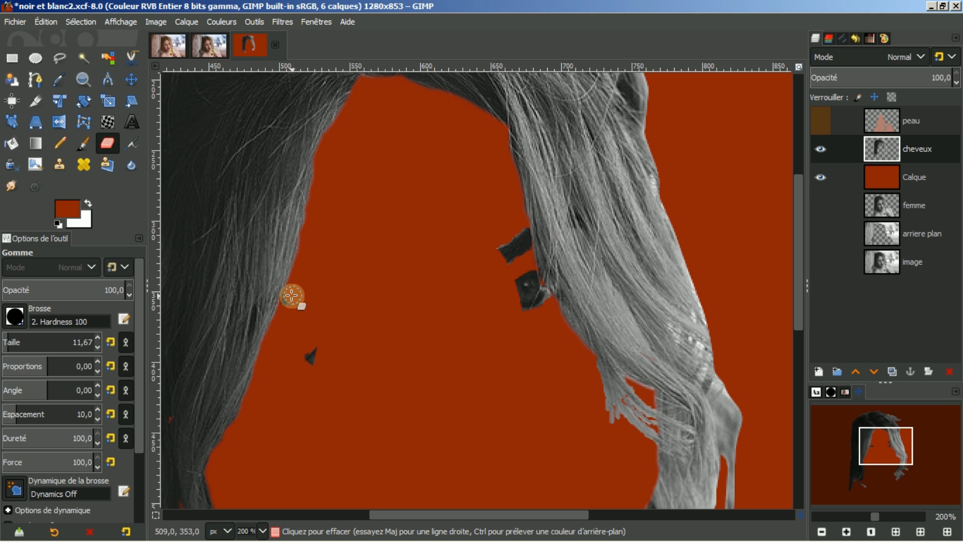
drag(306, 369, 317, 355)
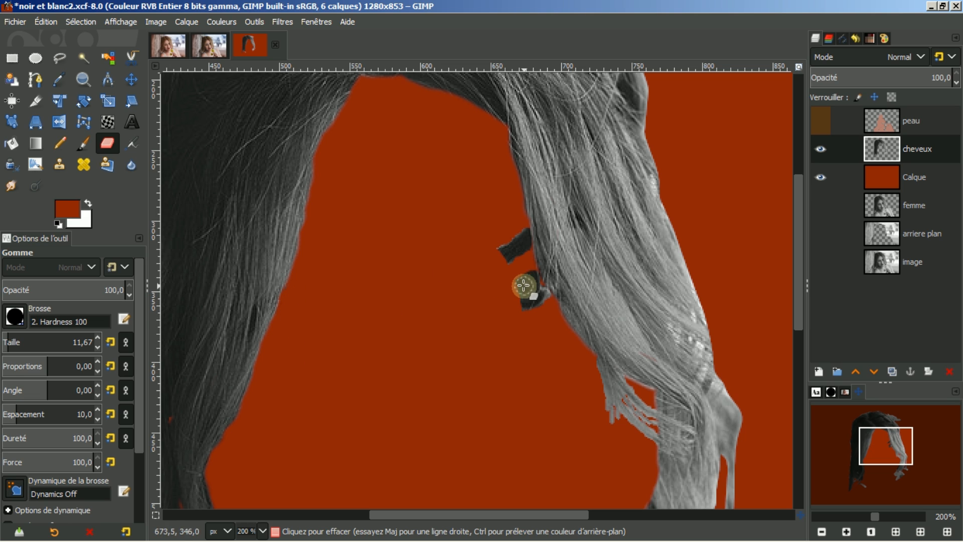
mouse_move(498, 247)
mouse_down()
mouse_move(503, 267)
mouse_move(520, 241)
mouse_up()
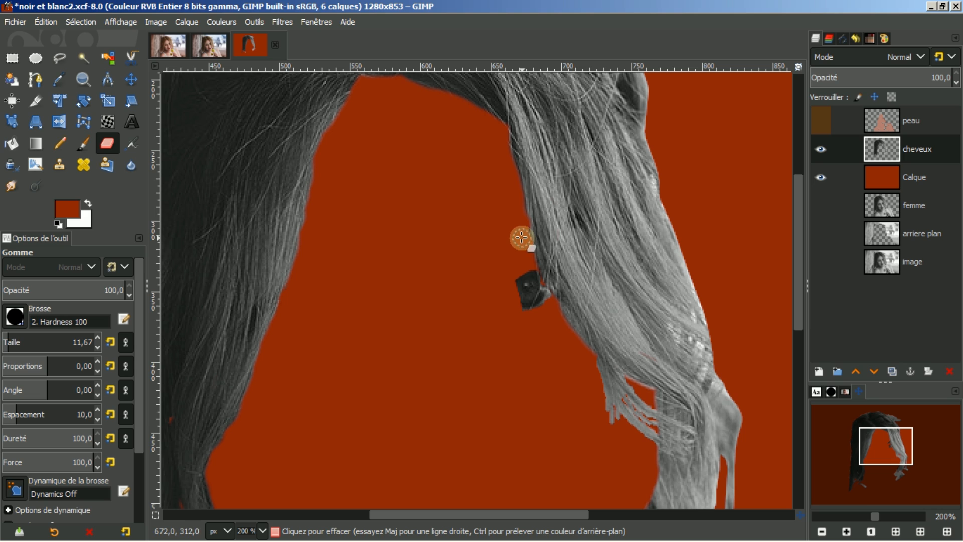
mouse_move(510, 261)
mouse_down()
mouse_move(522, 286)
mouse_move(529, 276)
mouse_move(544, 297)
mouse_move(533, 303)
mouse_move(540, 314)
mouse_up()
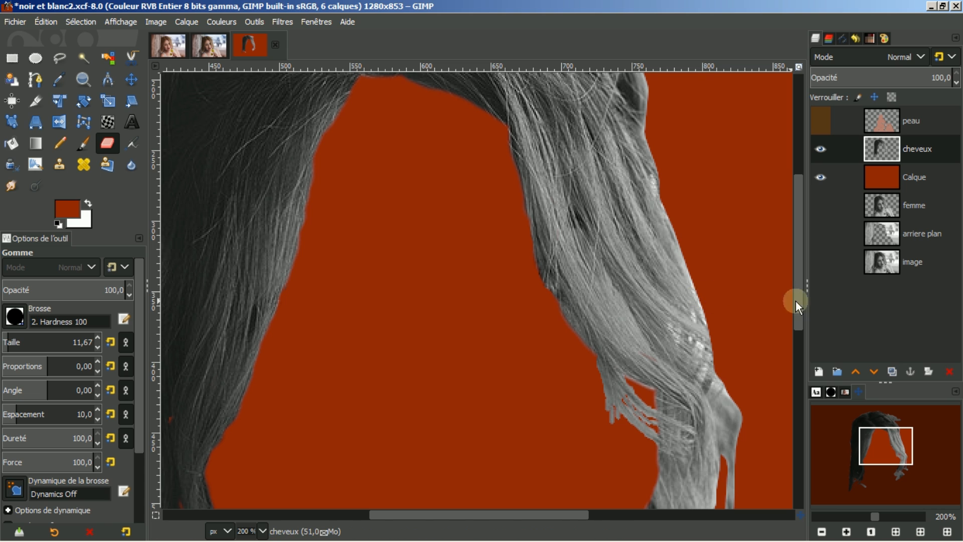
Step: Erase the remaining flower petals, strap piece and thin outline around the tip of the lighter hair strand
drag(797, 288, 786, 389)
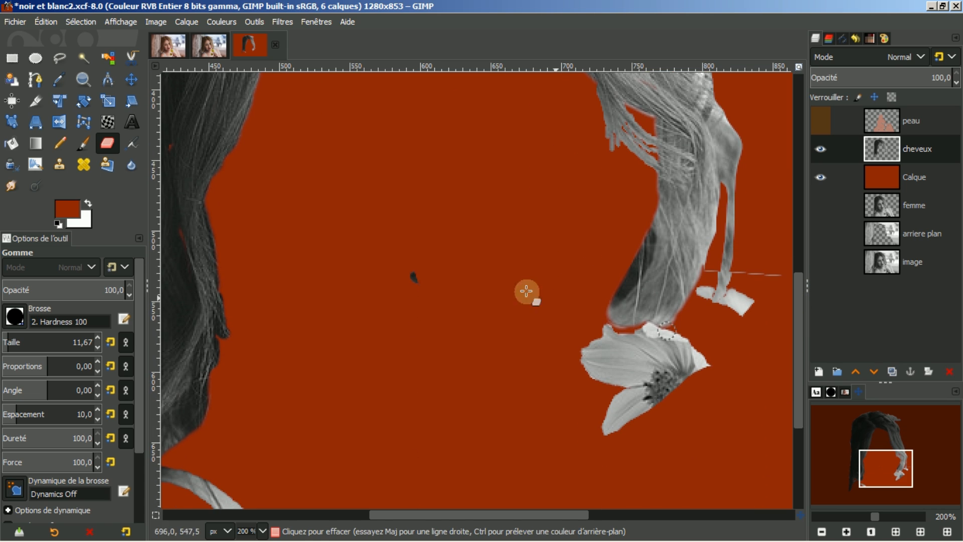
mouse_move(680, 377)
mouse_down()
mouse_move(648, 405)
mouse_move(708, 372)
mouse_move(679, 367)
mouse_move(647, 330)
mouse_move(675, 344)
mouse_up()
mouse_move(601, 329)
mouse_down()
mouse_move(667, 354)
mouse_move(645, 333)
mouse_move(611, 341)
mouse_move(634, 353)
mouse_move(595, 341)
mouse_move(681, 370)
mouse_move(548, 344)
mouse_move(667, 381)
mouse_move(595, 366)
mouse_move(634, 384)
mouse_move(585, 379)
mouse_move(659, 379)
mouse_move(608, 409)
mouse_move(623, 399)
mouse_move(601, 436)
mouse_move(641, 411)
mouse_up()
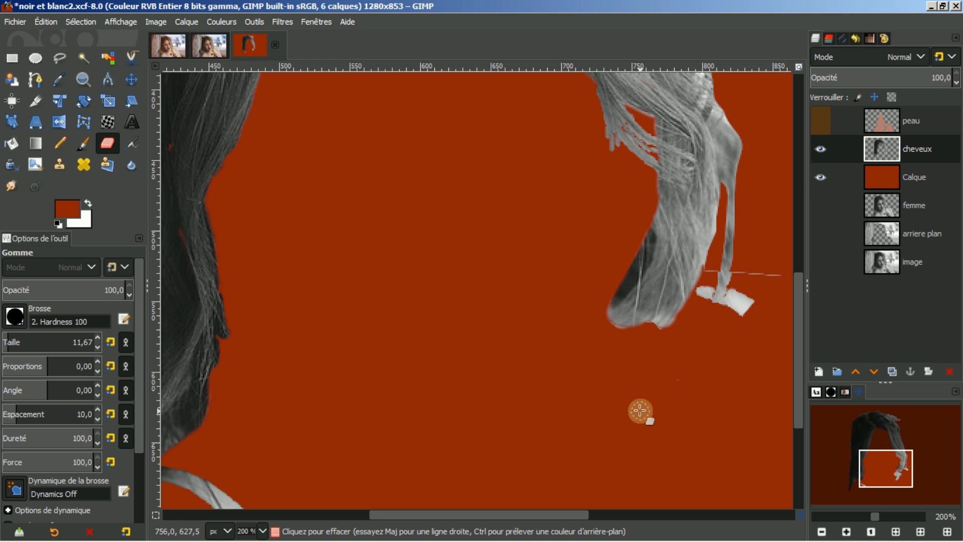
mouse_move(757, 277)
mouse_down()
mouse_move(779, 262)
mouse_move(771, 285)
mouse_move(765, 271)
mouse_move(737, 273)
mouse_move(728, 312)
mouse_move(756, 292)
mouse_move(746, 317)
mouse_up()
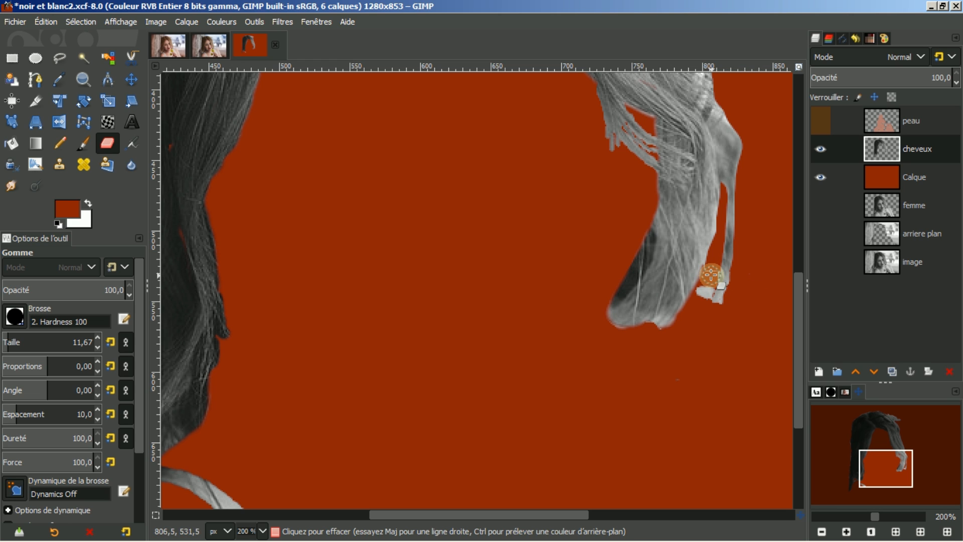
drag(711, 276, 701, 300)
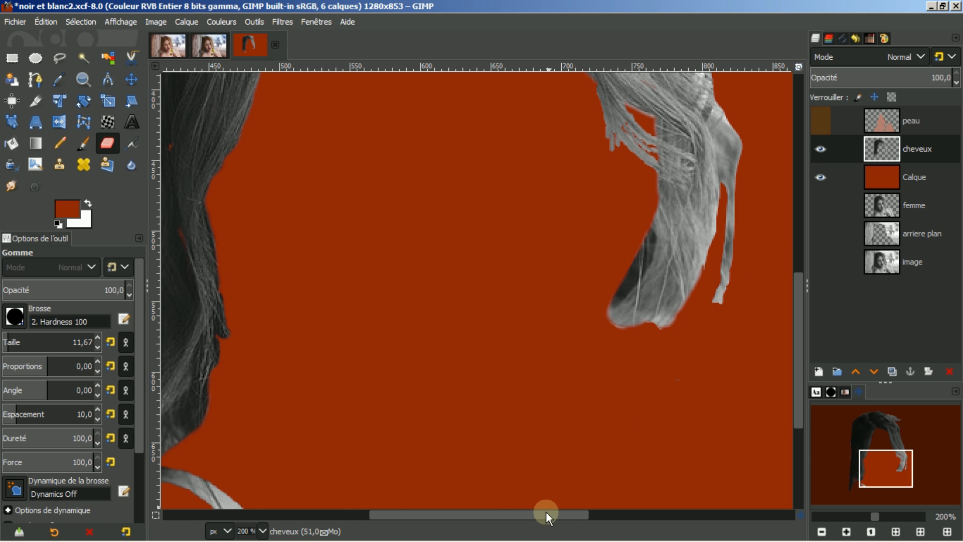
Step: Erase the strap remnant and stray lines beneath the darker hair strand, and fit the whole image in view
drag(545, 513, 490, 517)
drag(801, 349, 796, 396)
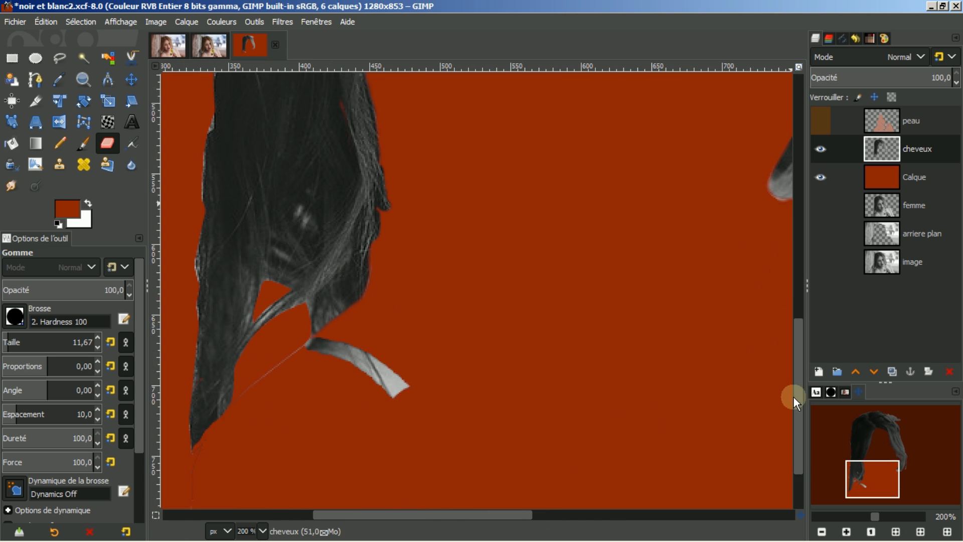
mouse_move(309, 342)
mouse_down()
mouse_move(375, 365)
mouse_move(401, 390)
mouse_move(401, 374)
mouse_move(339, 339)
mouse_move(322, 339)
mouse_move(389, 392)
mouse_move(303, 350)
mouse_move(280, 358)
mouse_move(184, 499)
mouse_up()
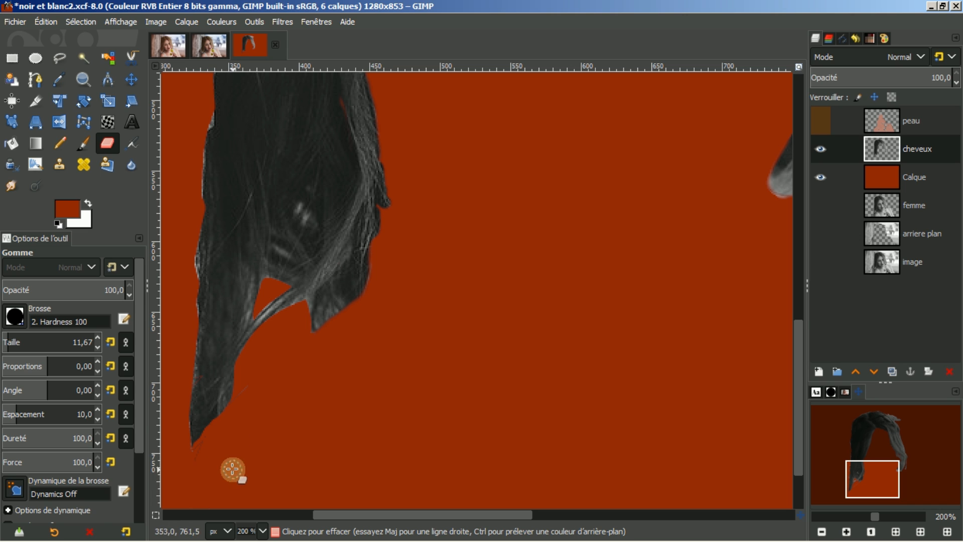
click(897, 532)
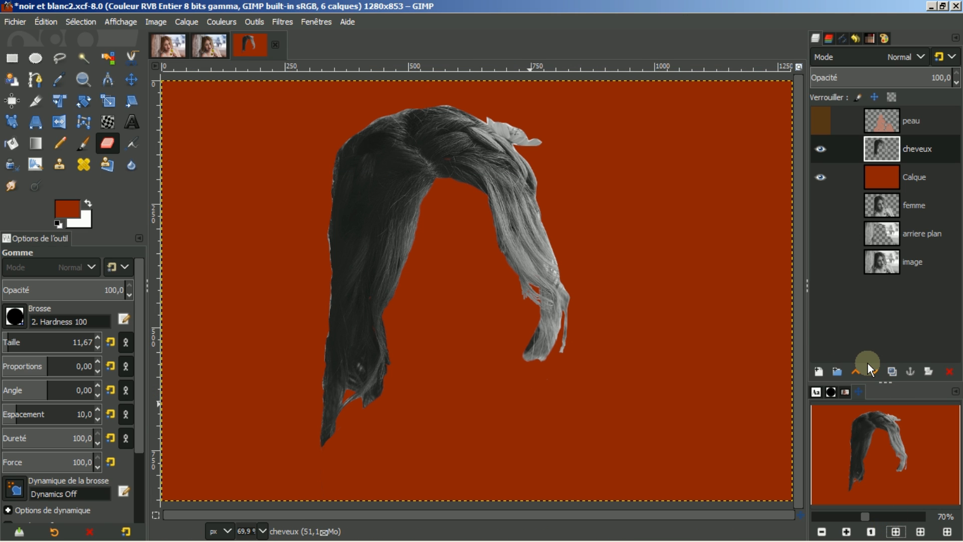
Step: Delete the red-filled Calque layer, and show the femme, arriere plan and peau layers
click(930, 182)
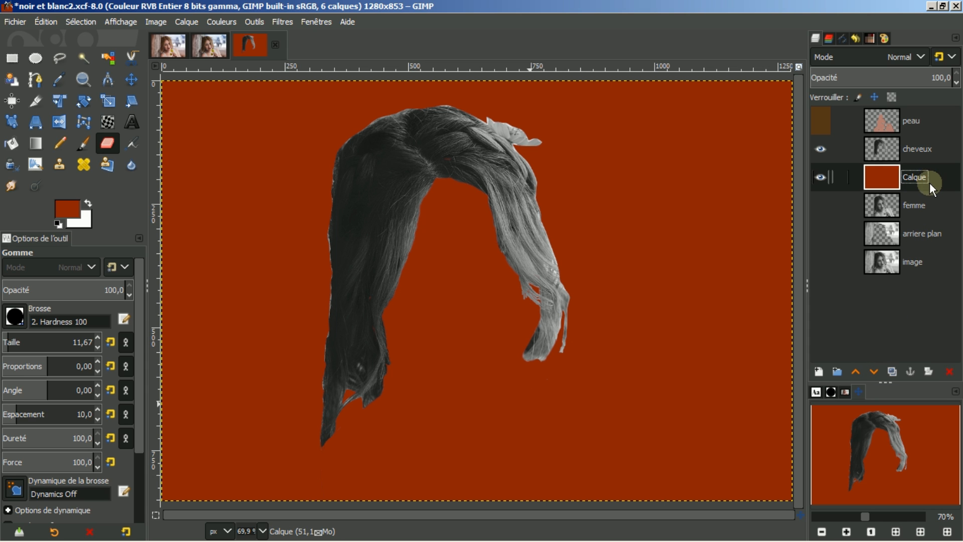
click(949, 373)
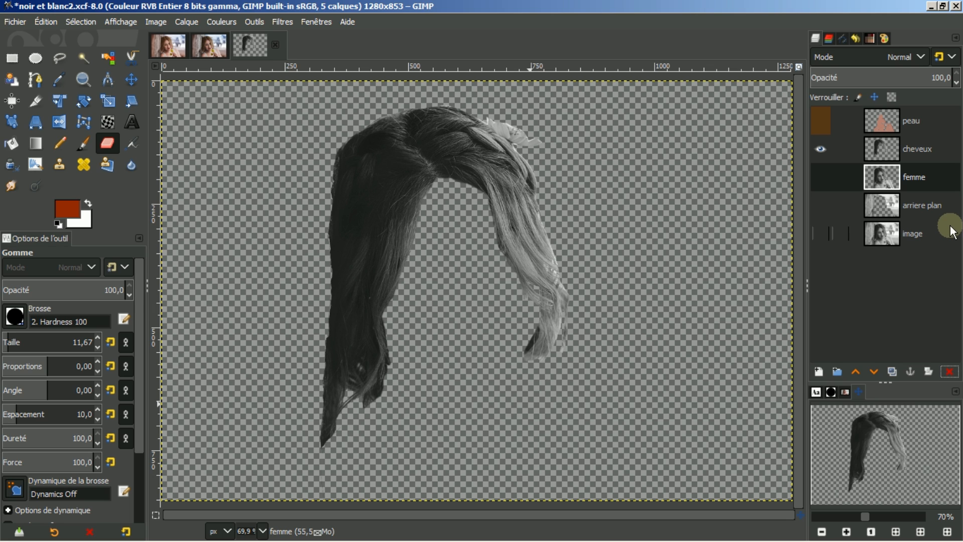
click(815, 174)
click(820, 204)
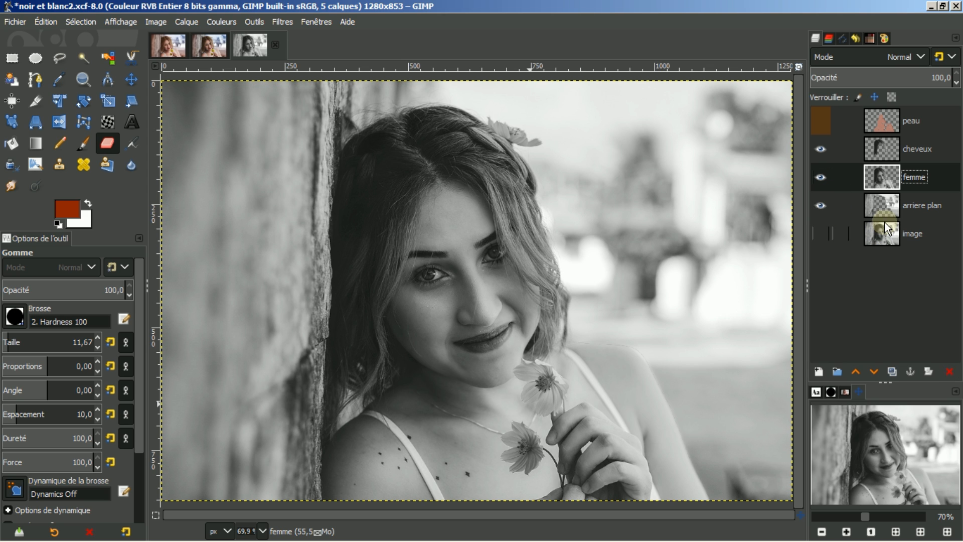
click(814, 119)
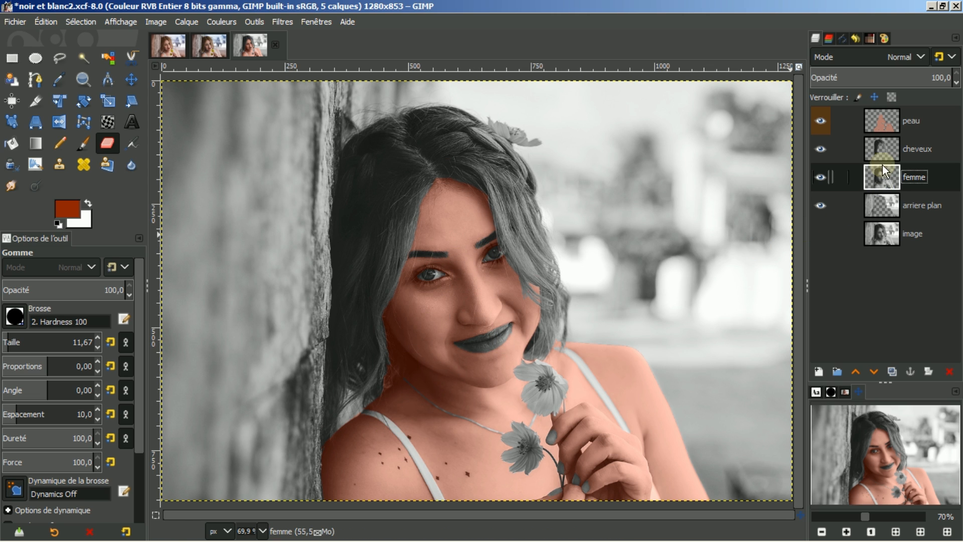
Step: Select the skin area from the peau layer's alpha, and clear the selection
click(884, 119)
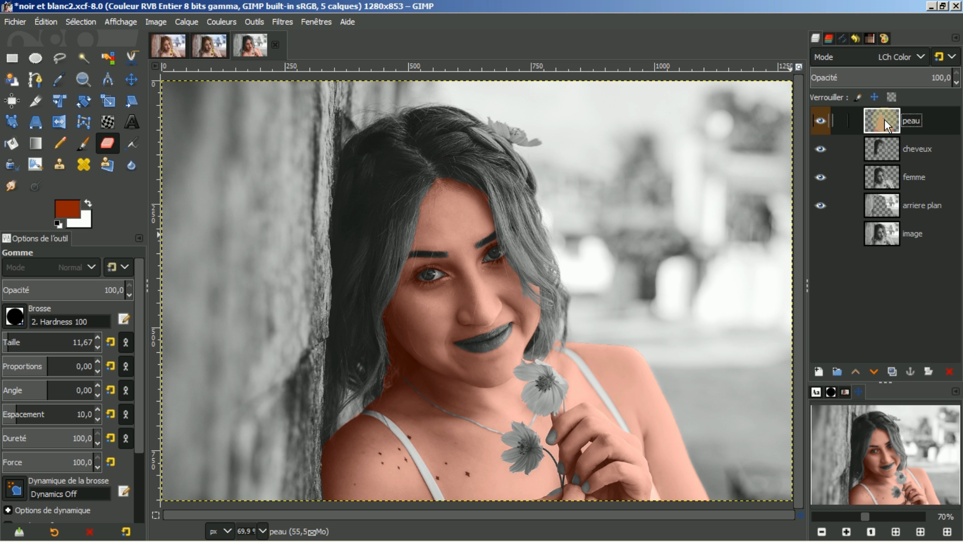
right_click(884, 119)
key(Escape)
right_click(884, 119)
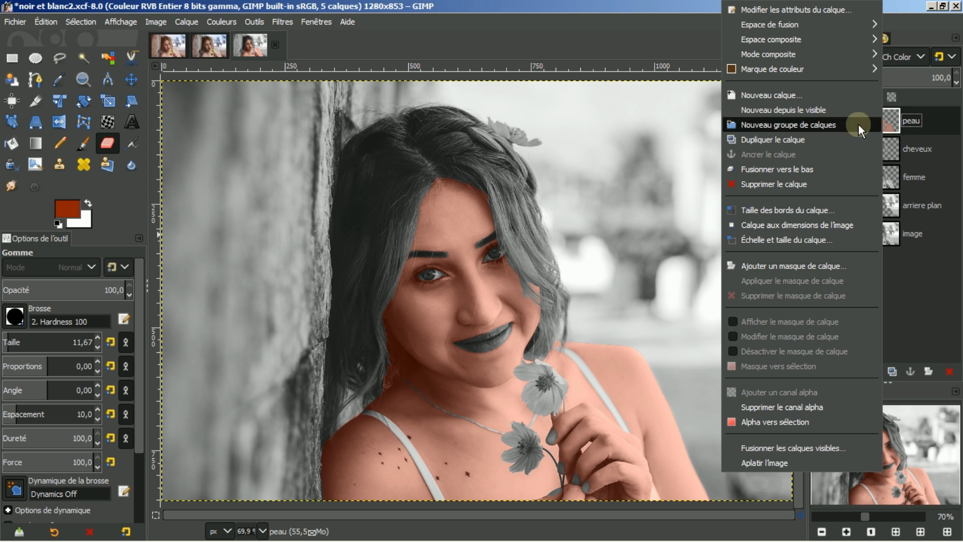
click(761, 421)
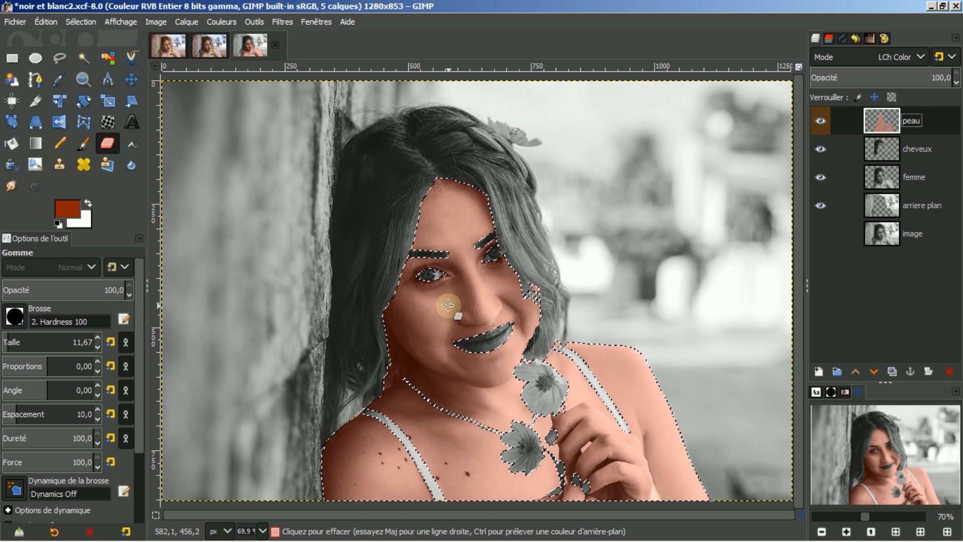
click(81, 20)
click(95, 53)
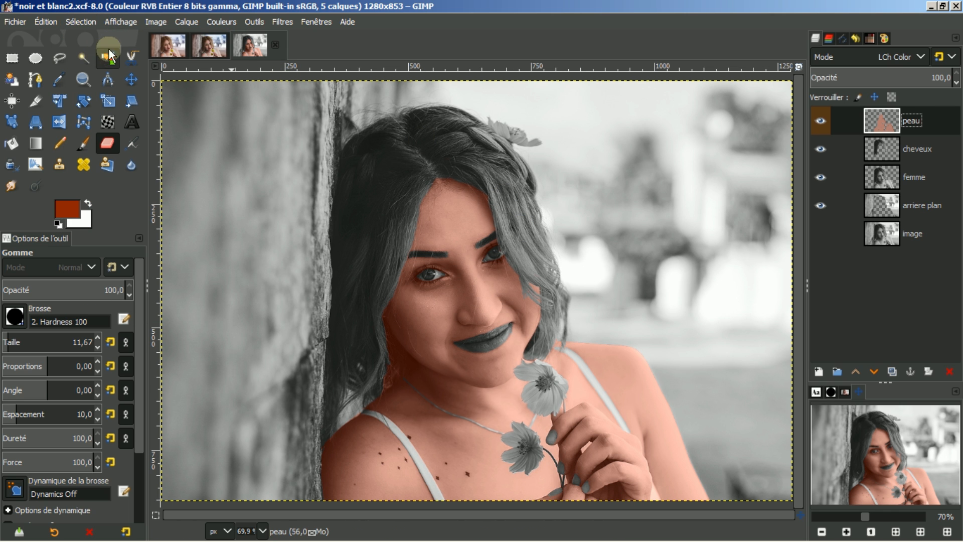